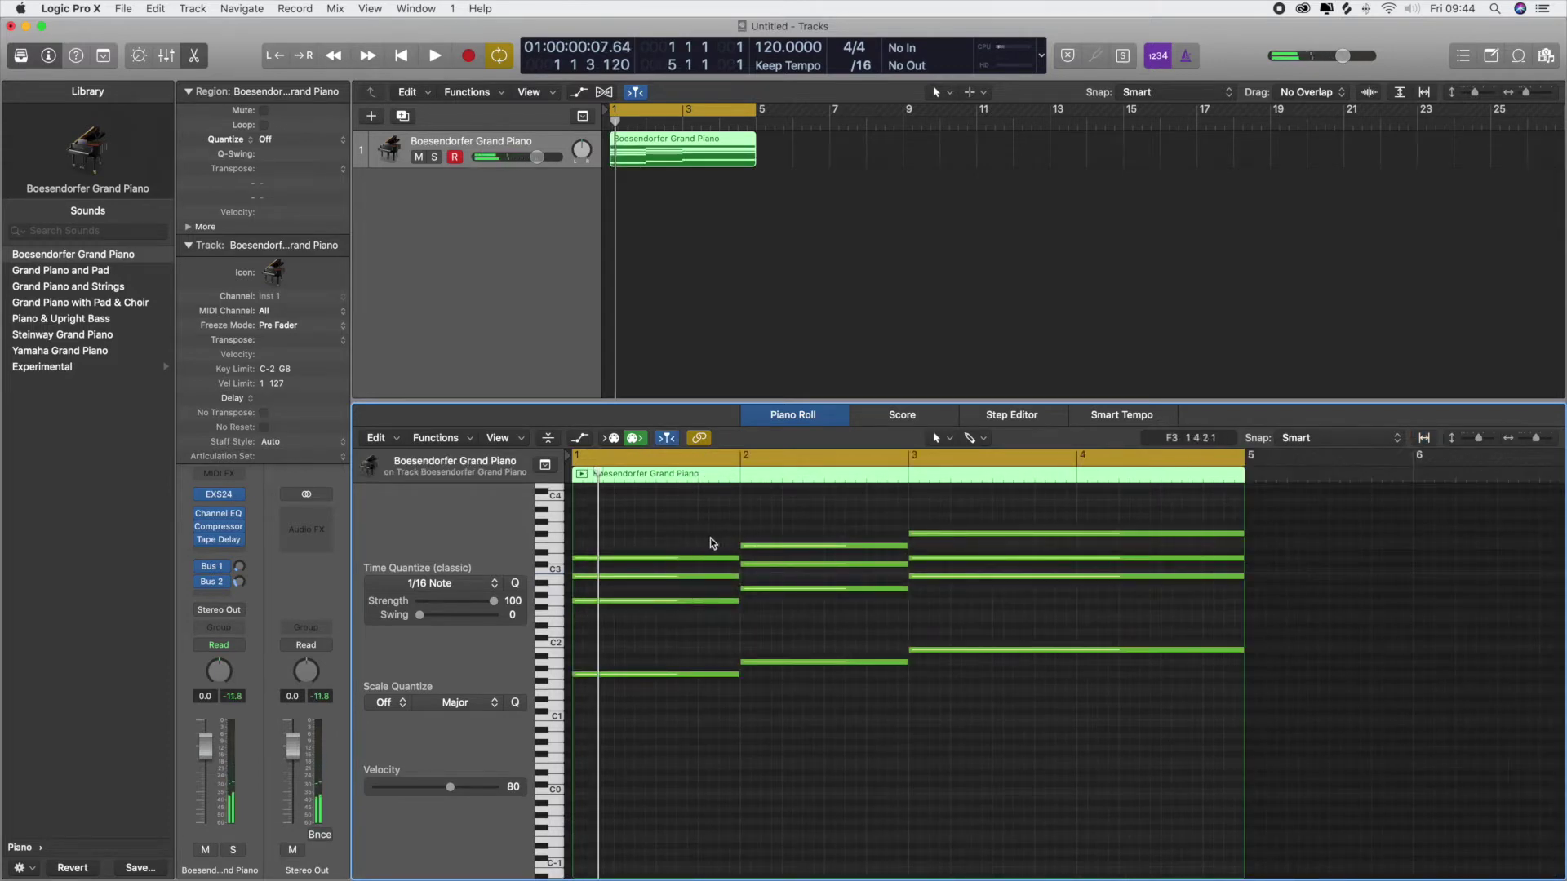
Audition the individual notes of the first chord in bar 1 of the piano region
scroll(724, 538, "down", 1)
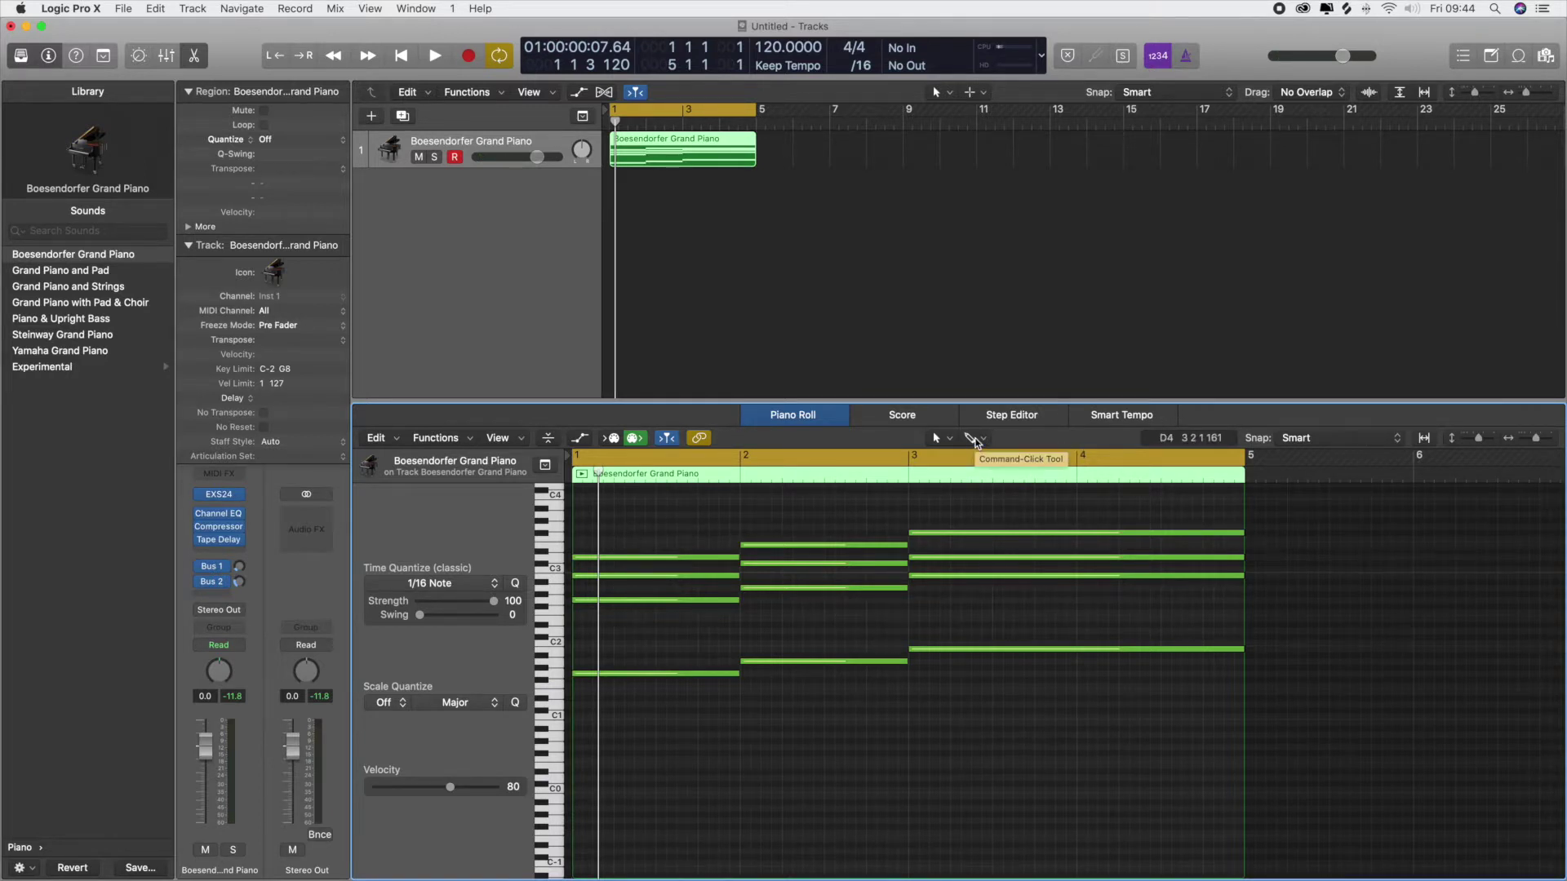
left_click(650, 557)
left_click(611, 603)
left_click(612, 600)
left_click(614, 581)
left_click(618, 576)
left_click(609, 557)
key("Right")
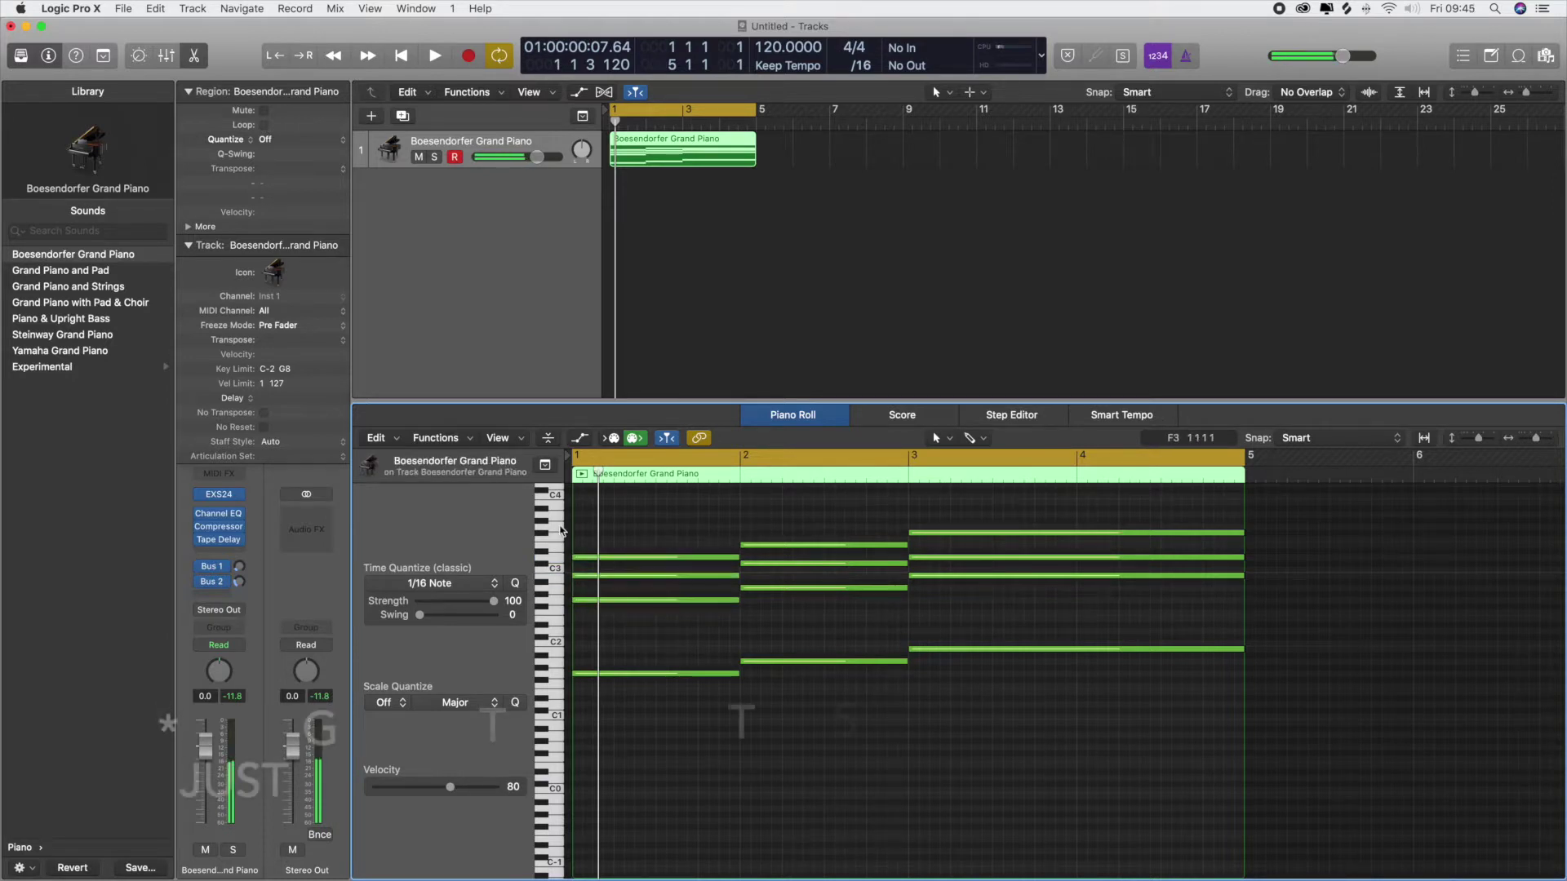
Count up from the first chord's notes and add an F#3 note across bar 1 on top of the chord
left_click(599, 600)
left_click(596, 569)
left_click(593, 575)
left_click(585, 557)
left_click(561, 552)
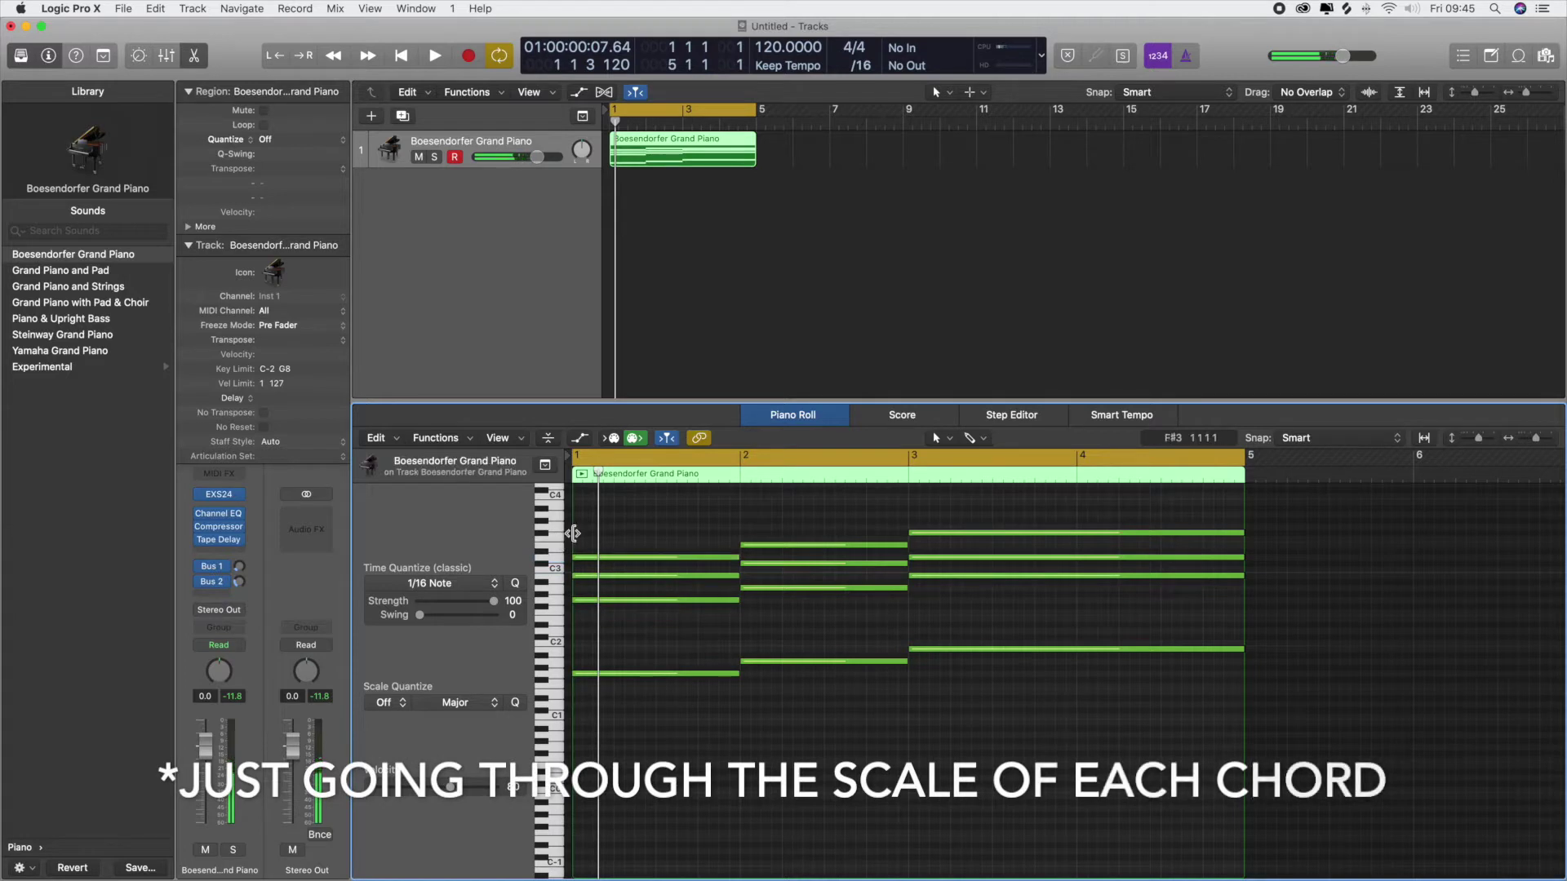
left_click(544, 535)
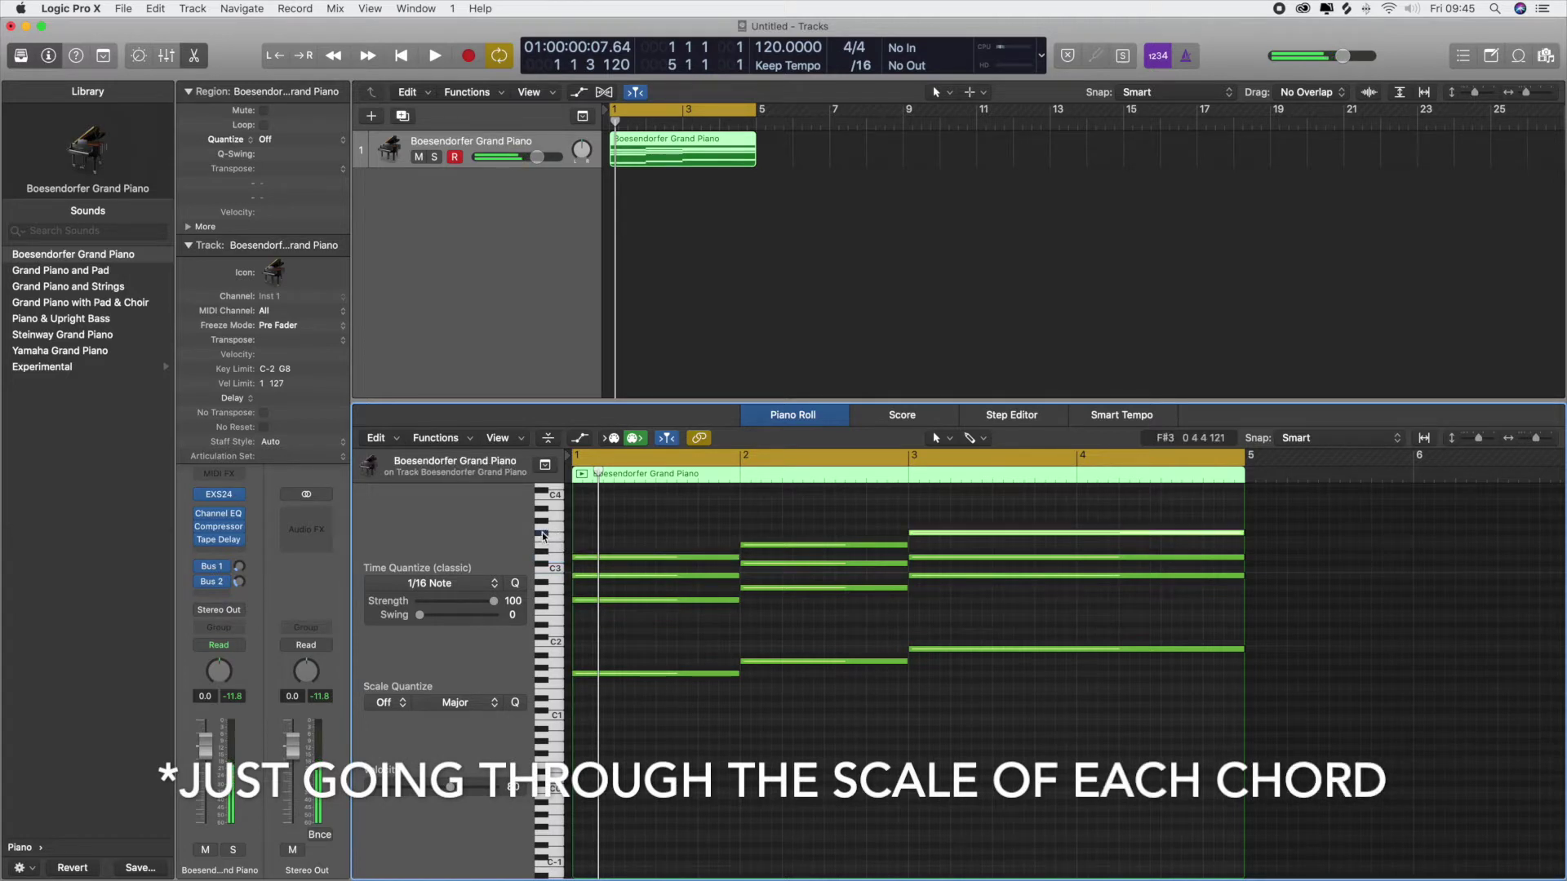
left_click(582, 534)
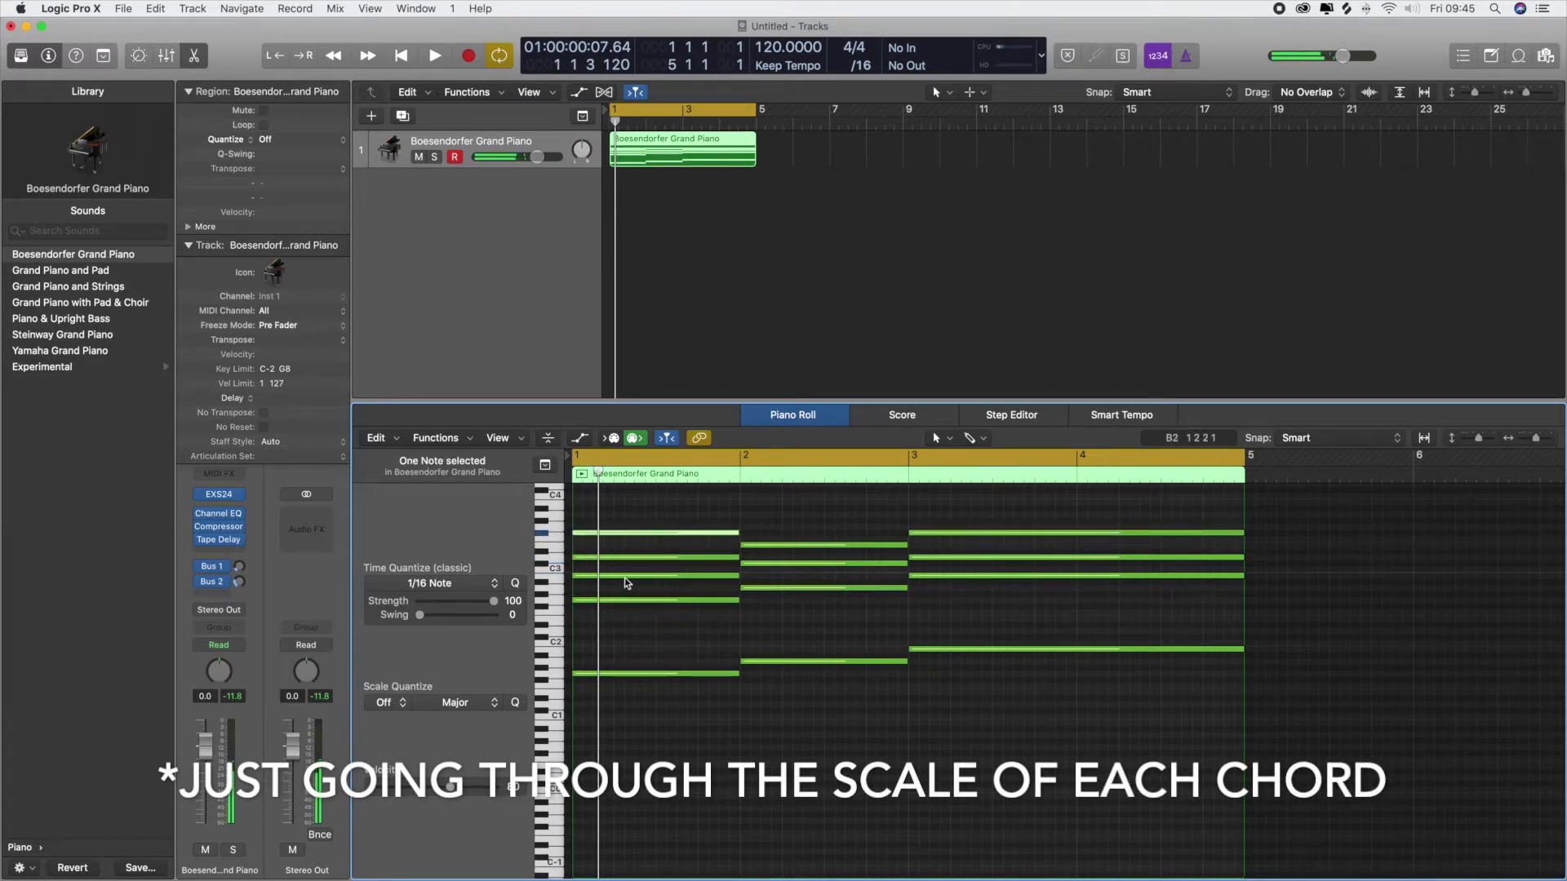
Audition the four upper notes of the extended first chord one by one
left_click(674, 601)
left_click(678, 576)
left_click(677, 558)
left_click(702, 533)
Try a G#3 note across bar 2 on top of the second chord and play the progression
left_click(800, 588)
left_click(795, 563)
left_click(796, 544)
left_click(742, 521)
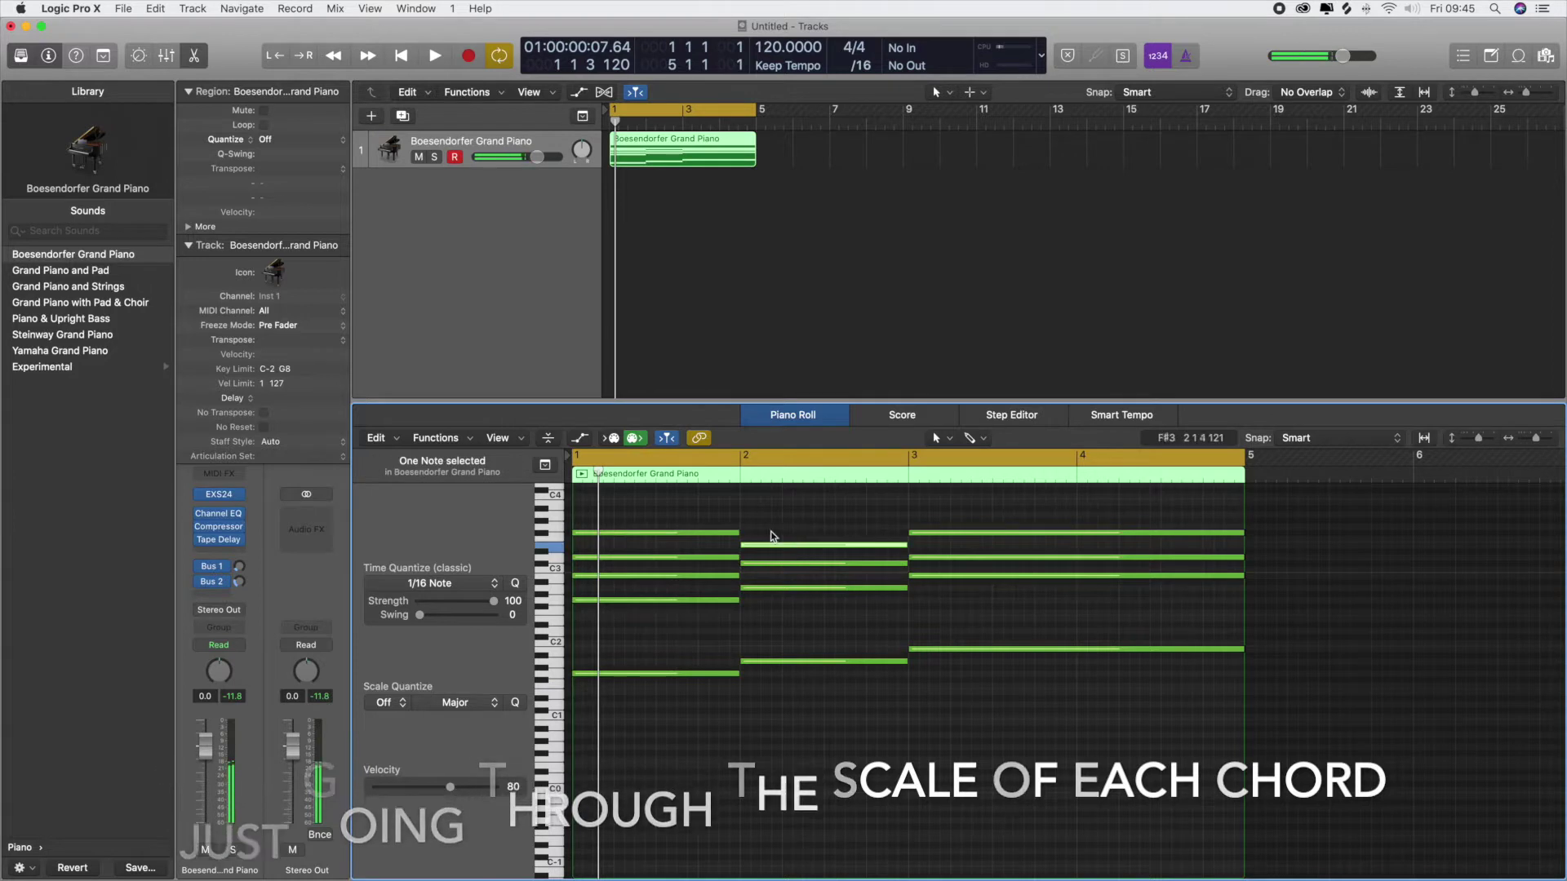
left_click(801, 550)
key("space")
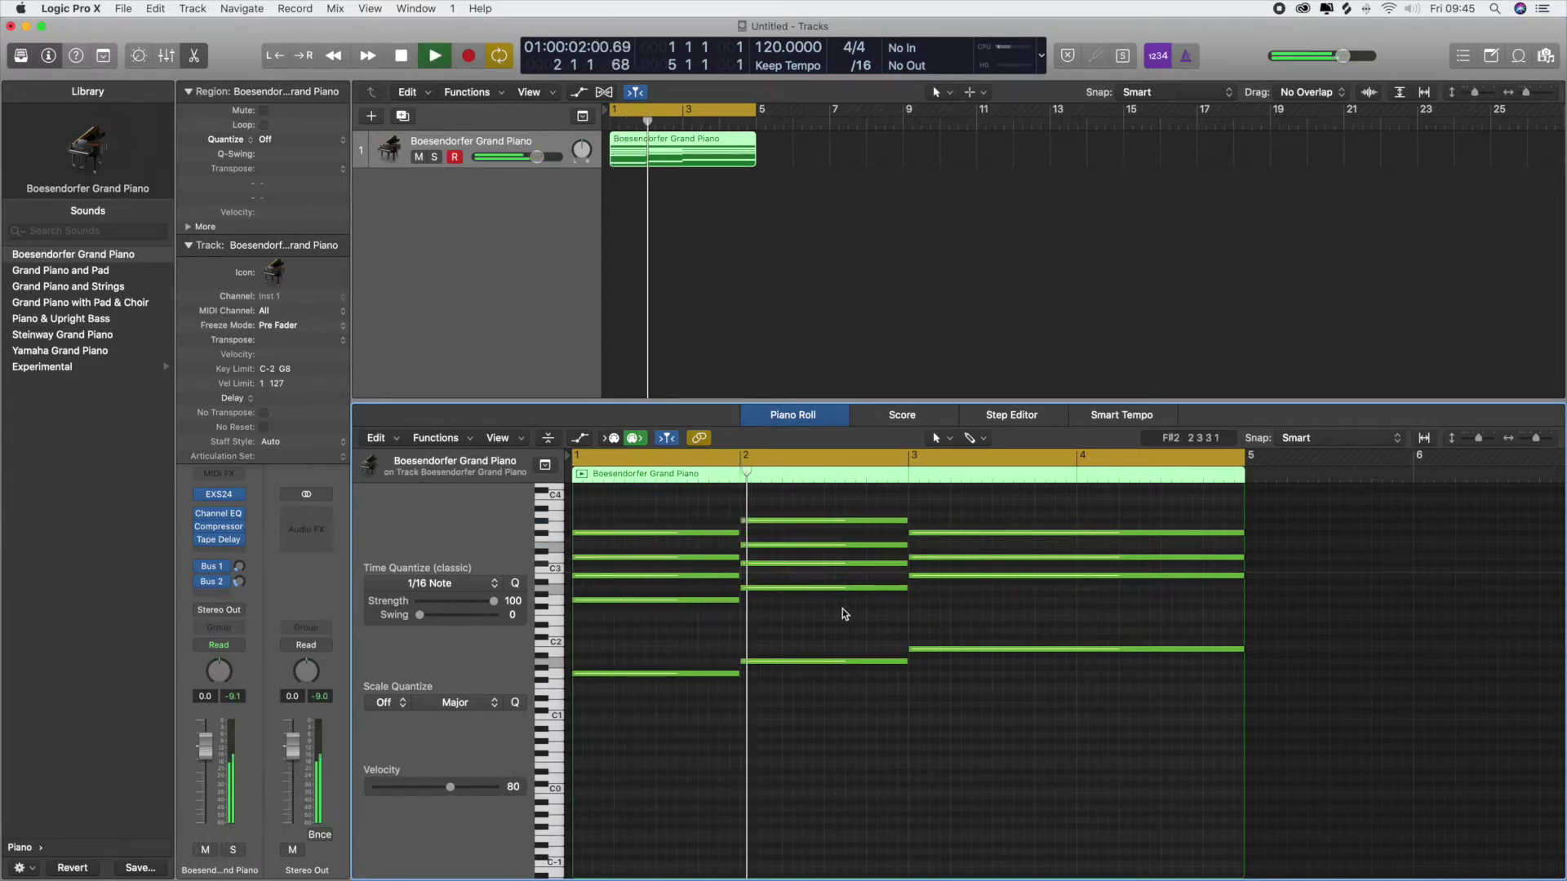
key("space")
Delete the G#3 note from the second chord and replay the progression
left_click(801, 521)
key("Delete")
left_click(765, 588)
left_click(732, 540)
key("space")
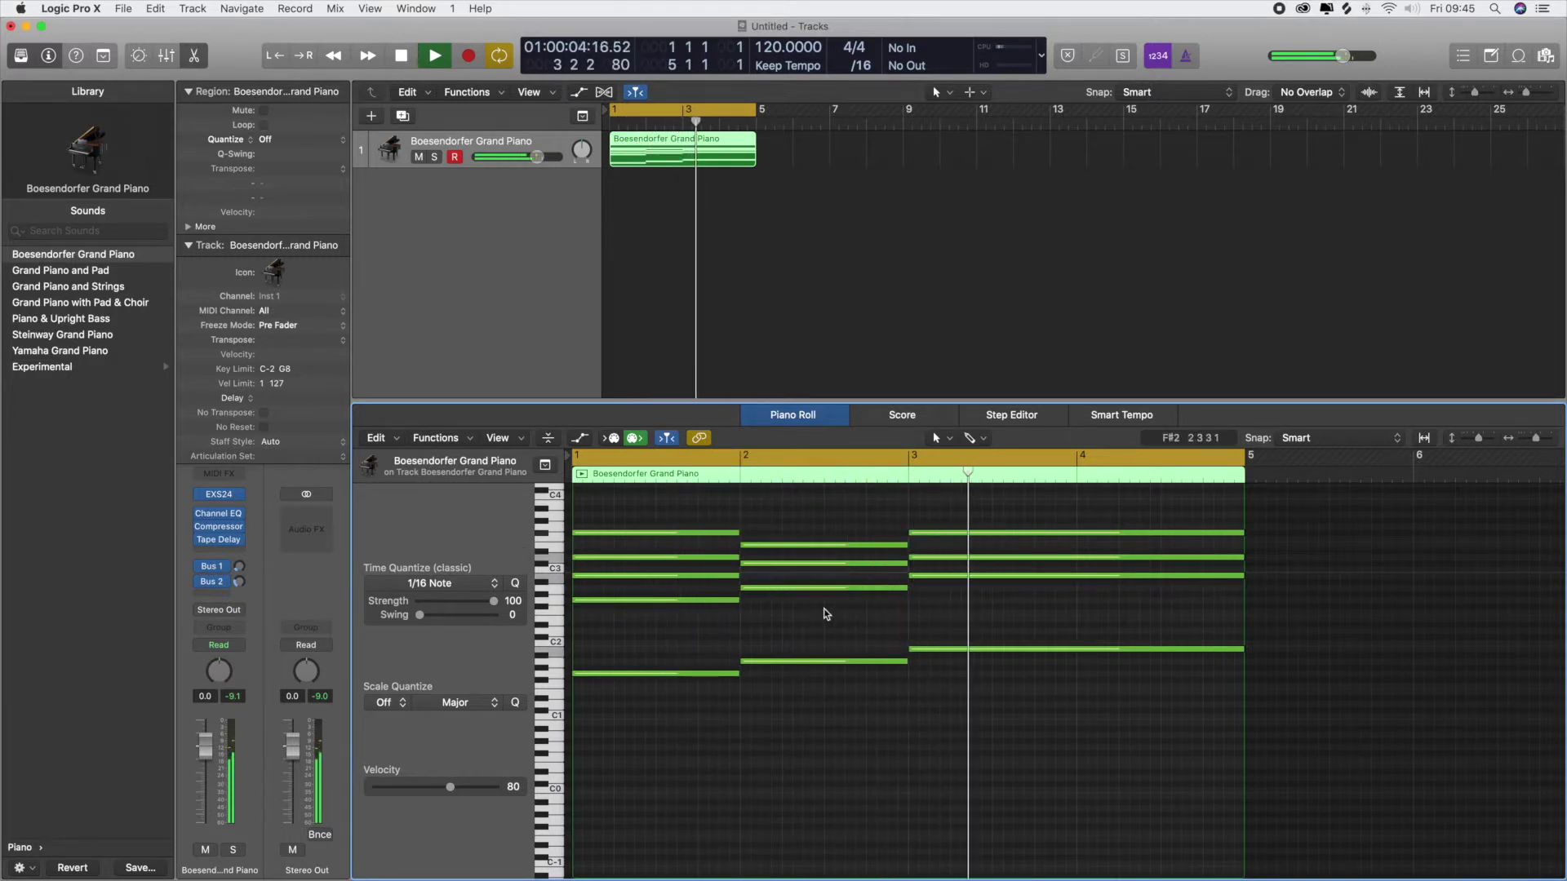
key("space")
Raise the second chord's A2 note to B2 in bar 2 and play the progression
left_click(828, 588)
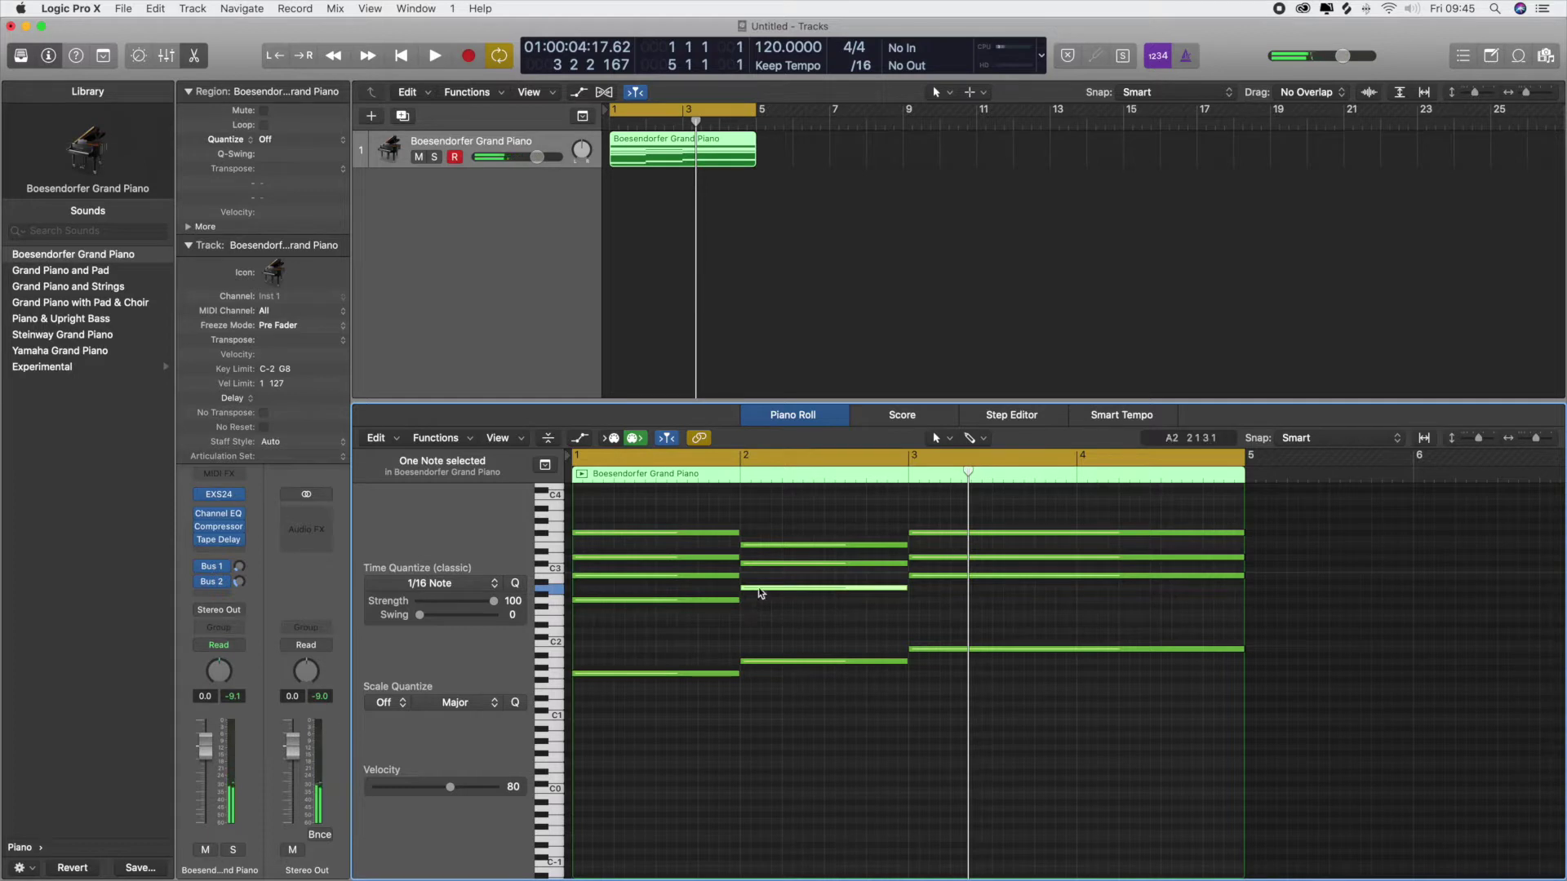
left_click_drag(759, 587, 763, 576)
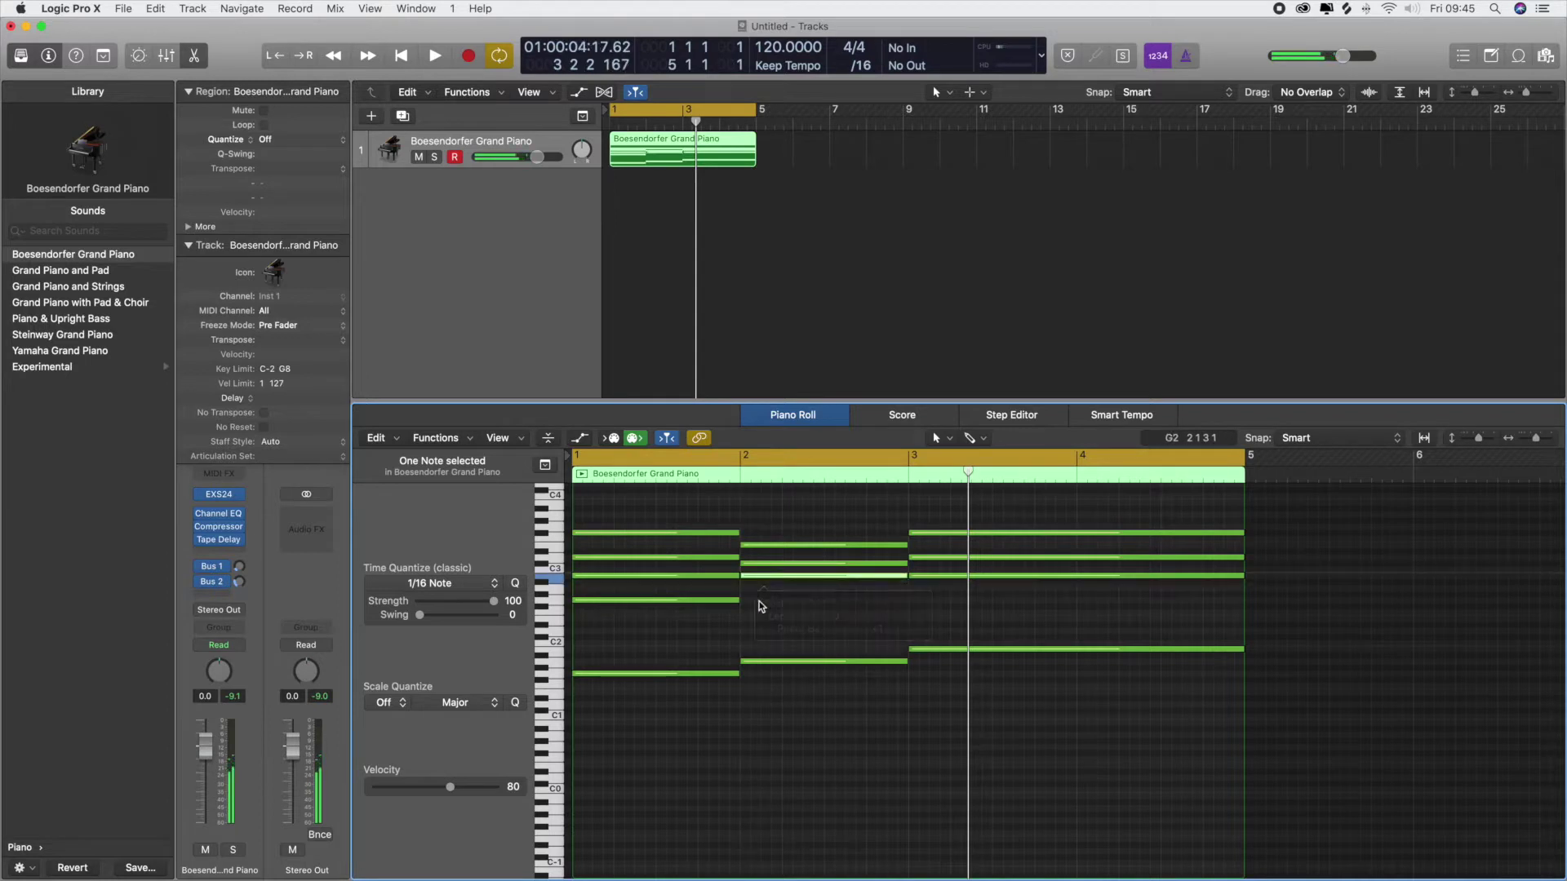
left_click(759, 602)
key("space")
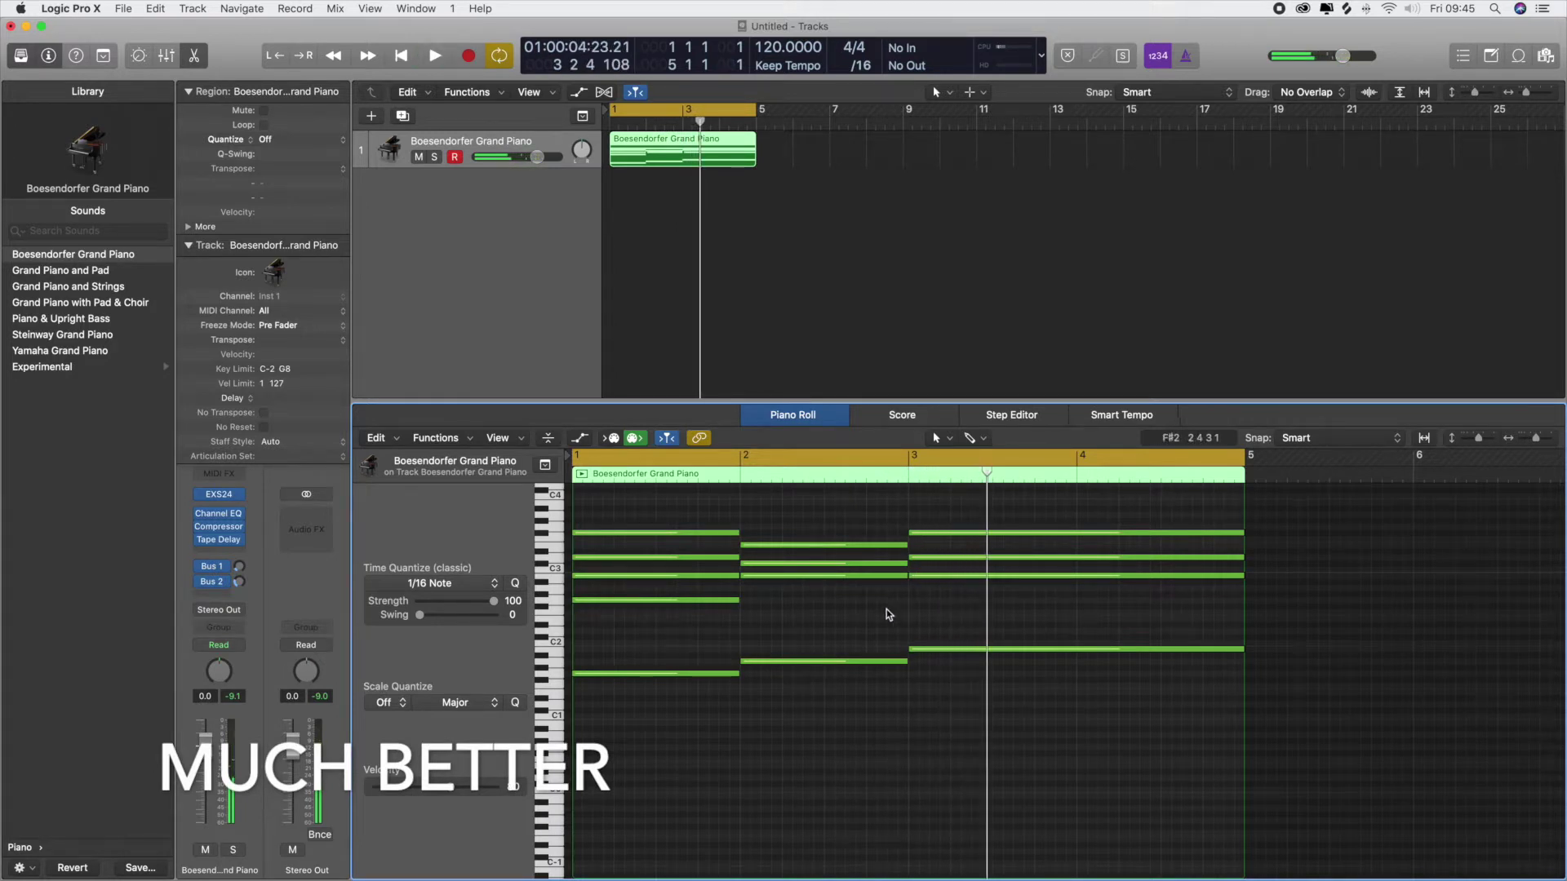
Add an A3 note at bar 3 above the third chord and lengthen it to two bars, ending at bar 5
scroll(943, 594, "right", 1)
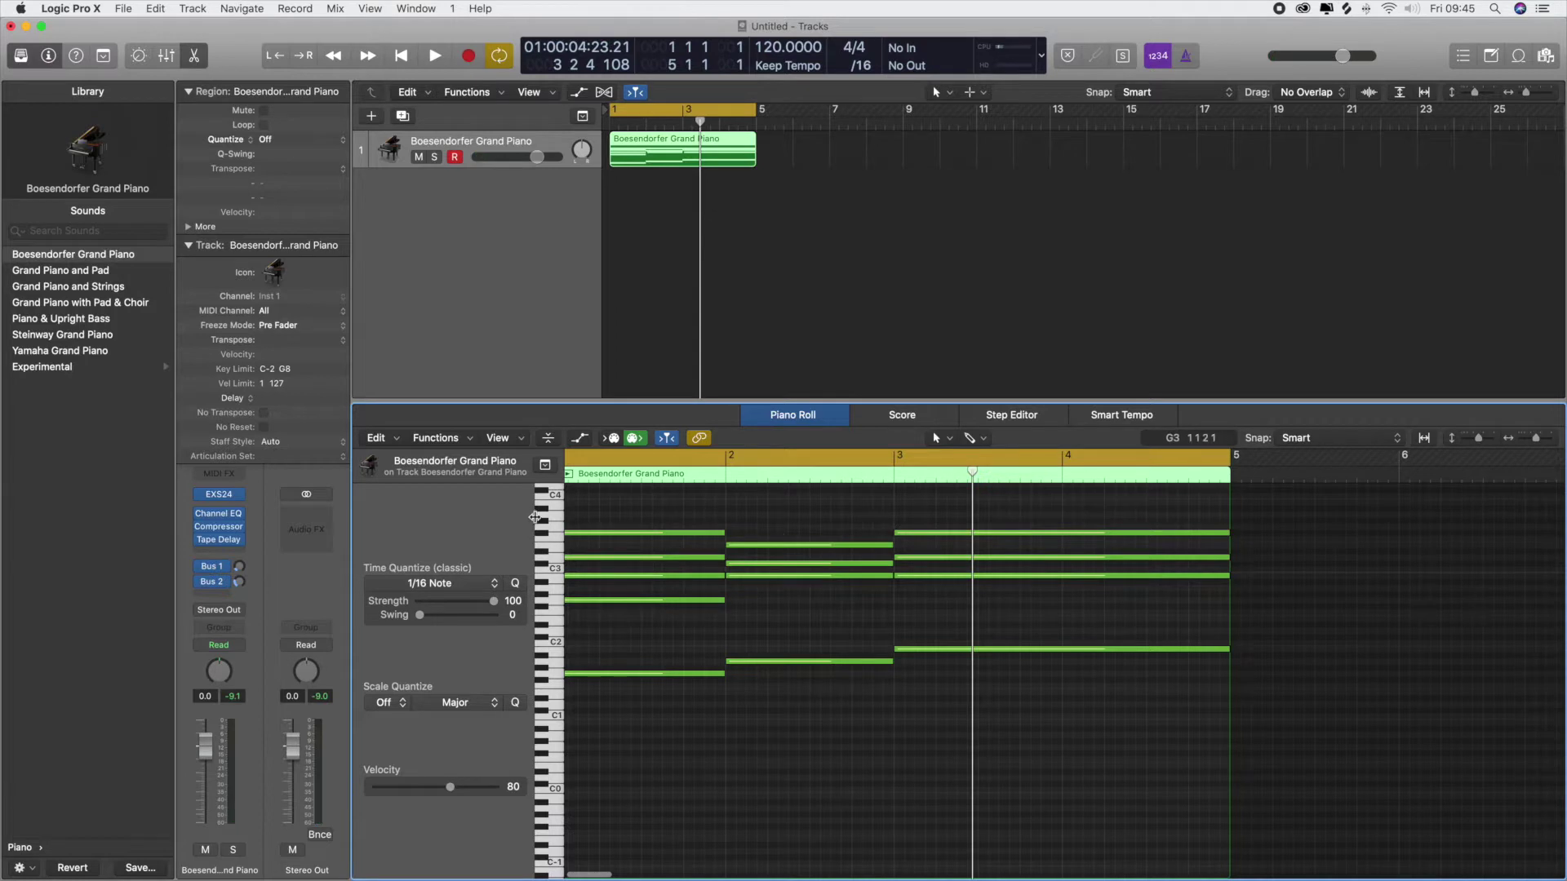
left_click(544, 574)
left_click(546, 576)
left_click(547, 558)
left_click(544, 532)
left_click(555, 517)
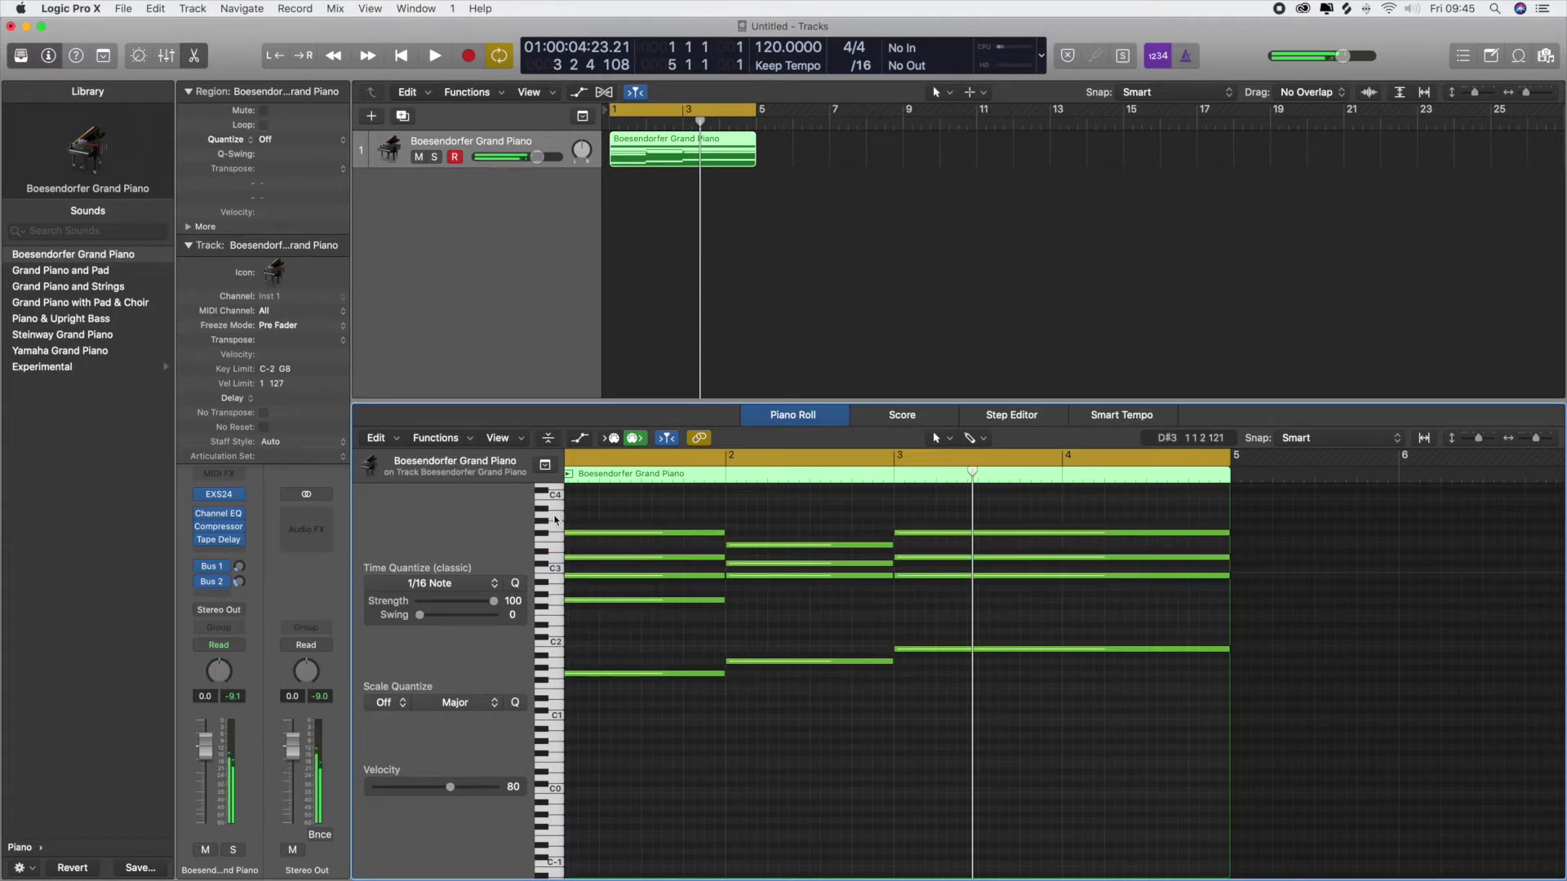
left_click(896, 515, "super")
key("space")
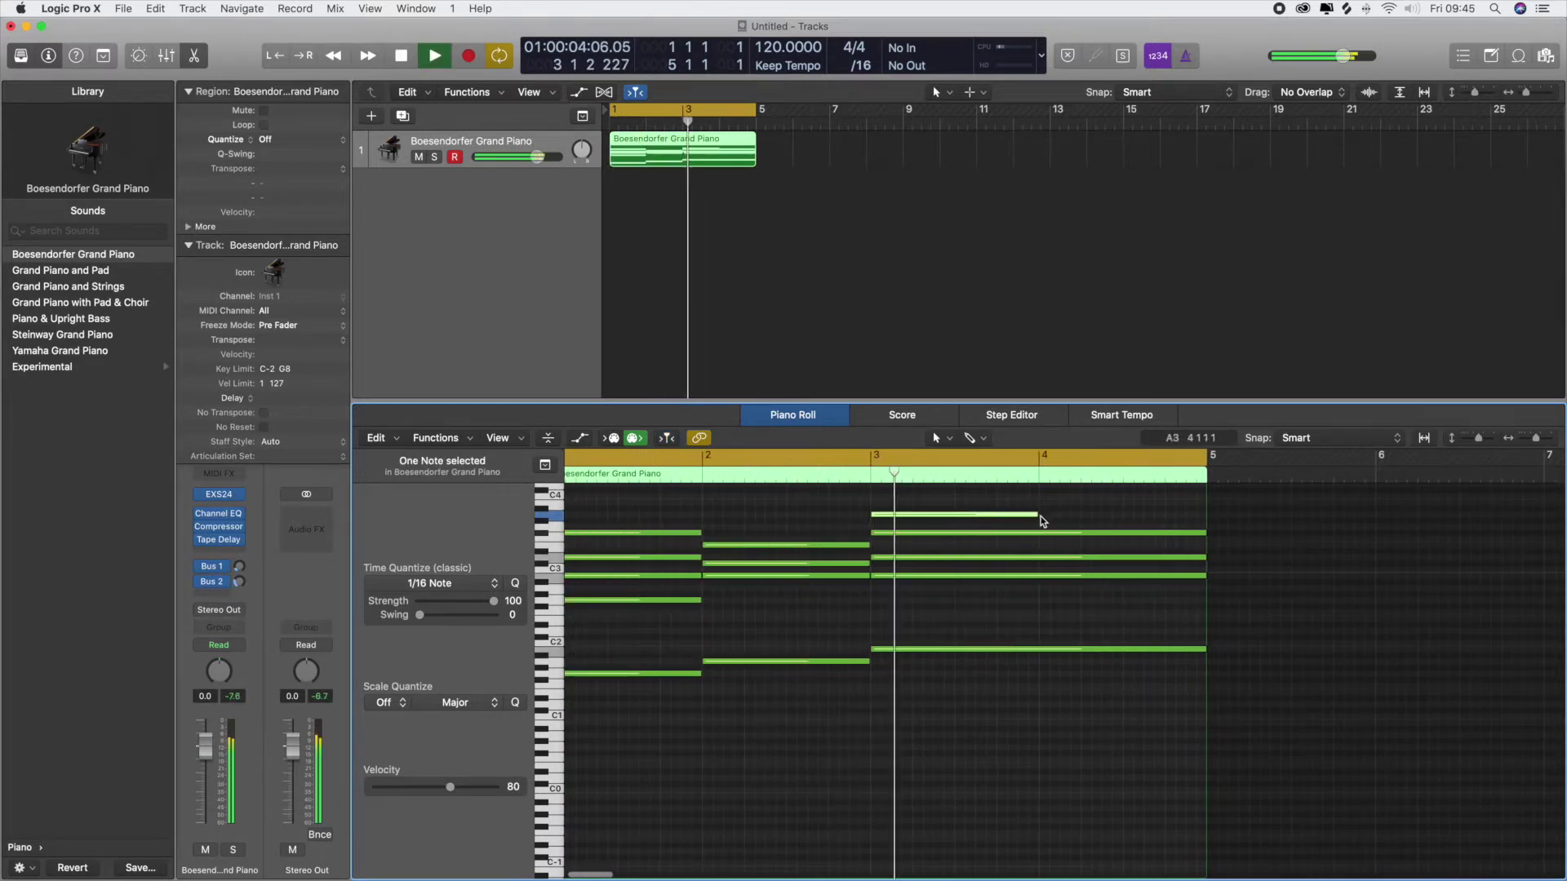
left_click_drag(1041, 517, 1208, 520)
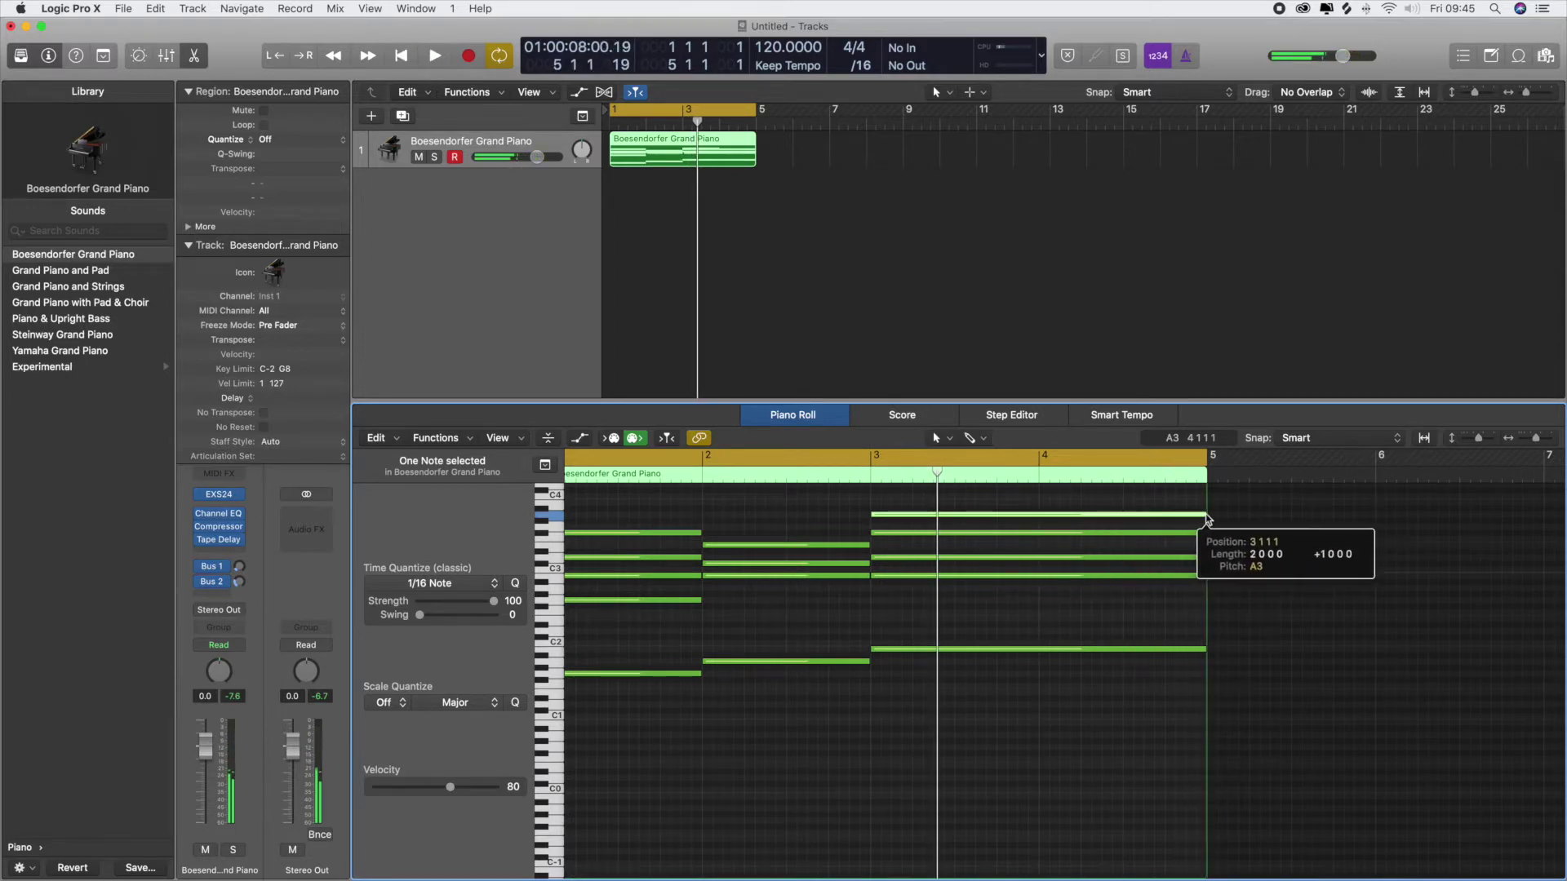
Transpose the third chord's A3 note down 12 semitones and listen to the progression
right_click(904, 518)
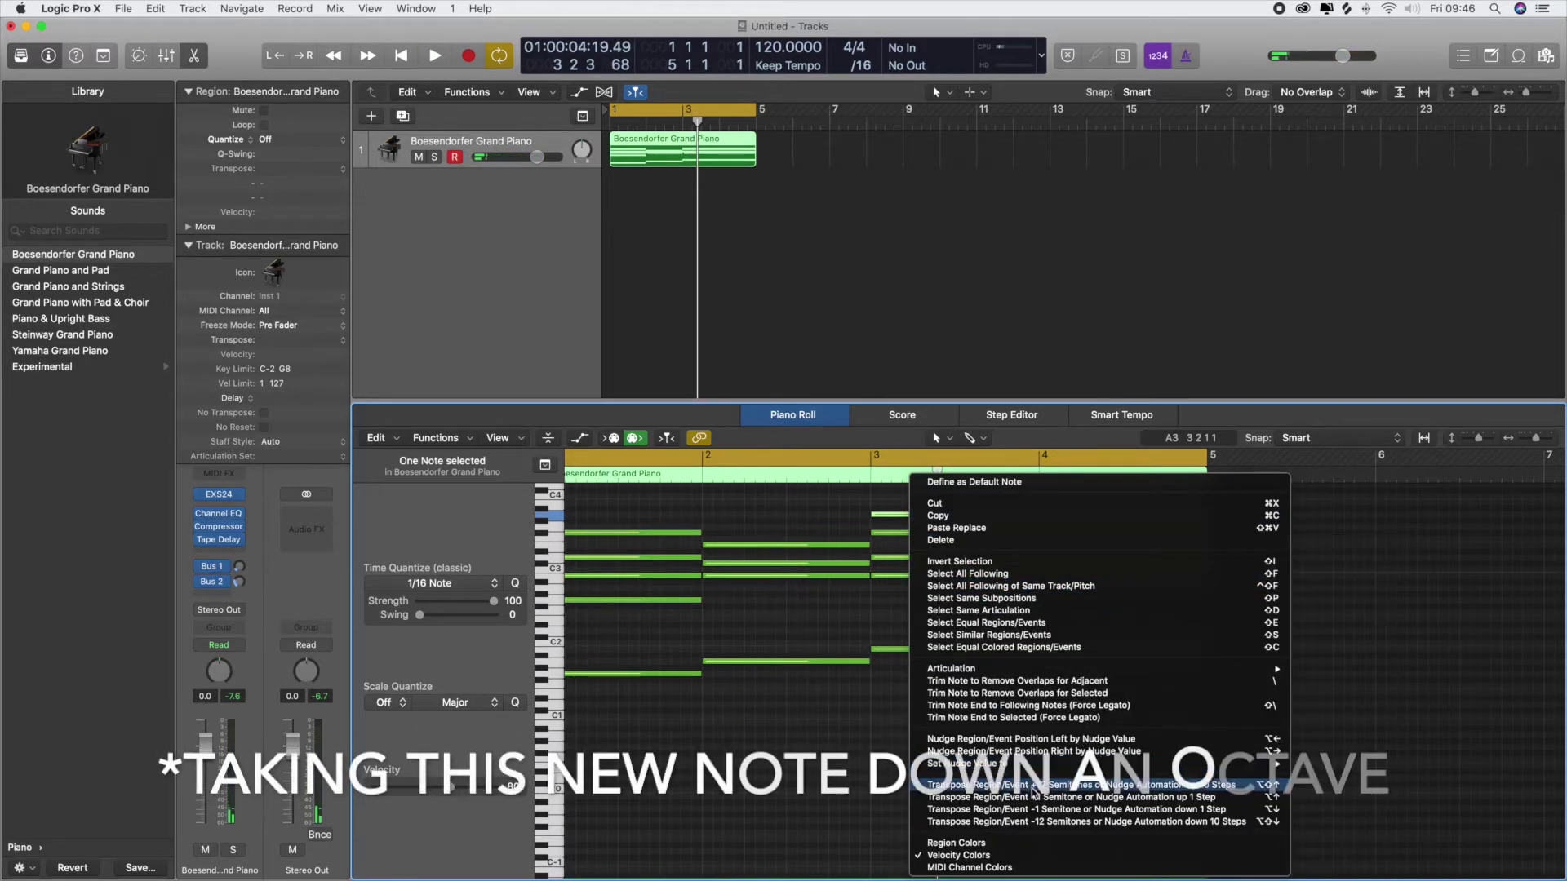
left_click(1118, 823)
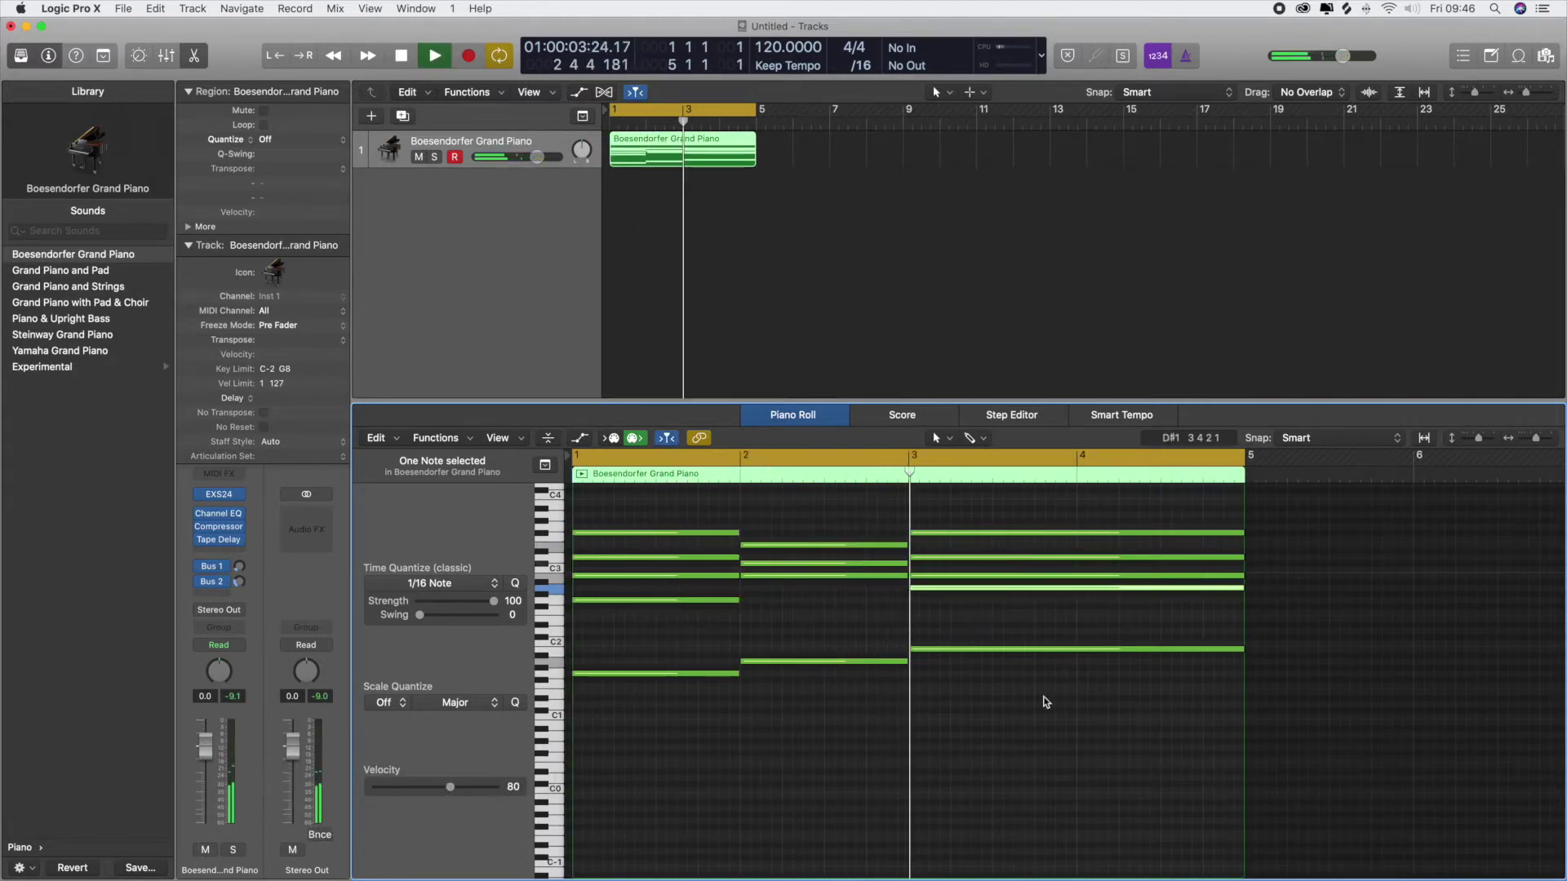
left_click(869, 620)
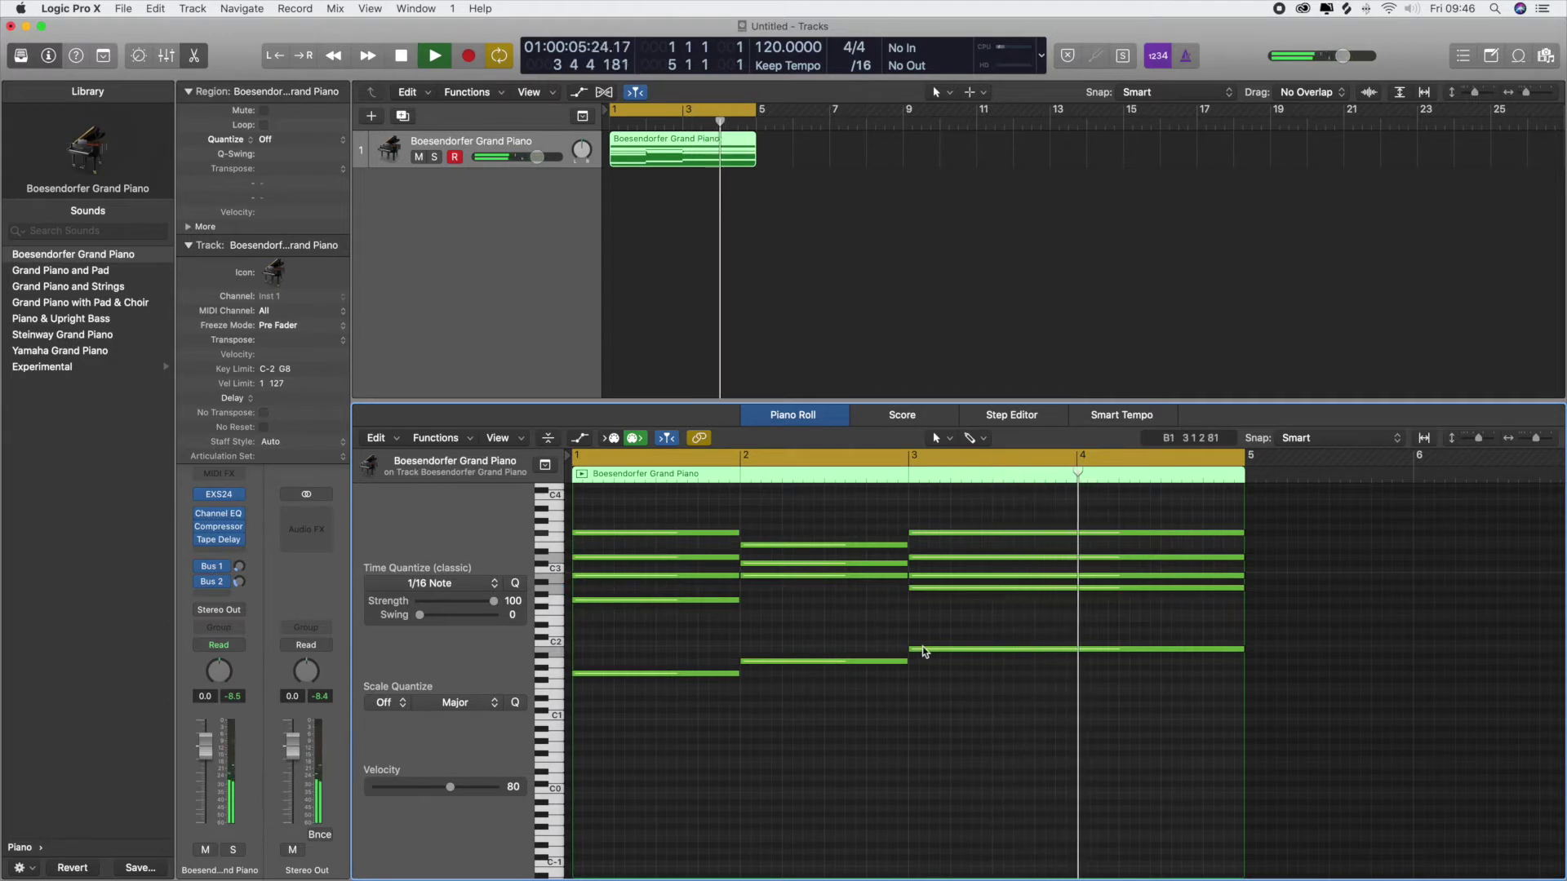
mouse_move(925, 651)
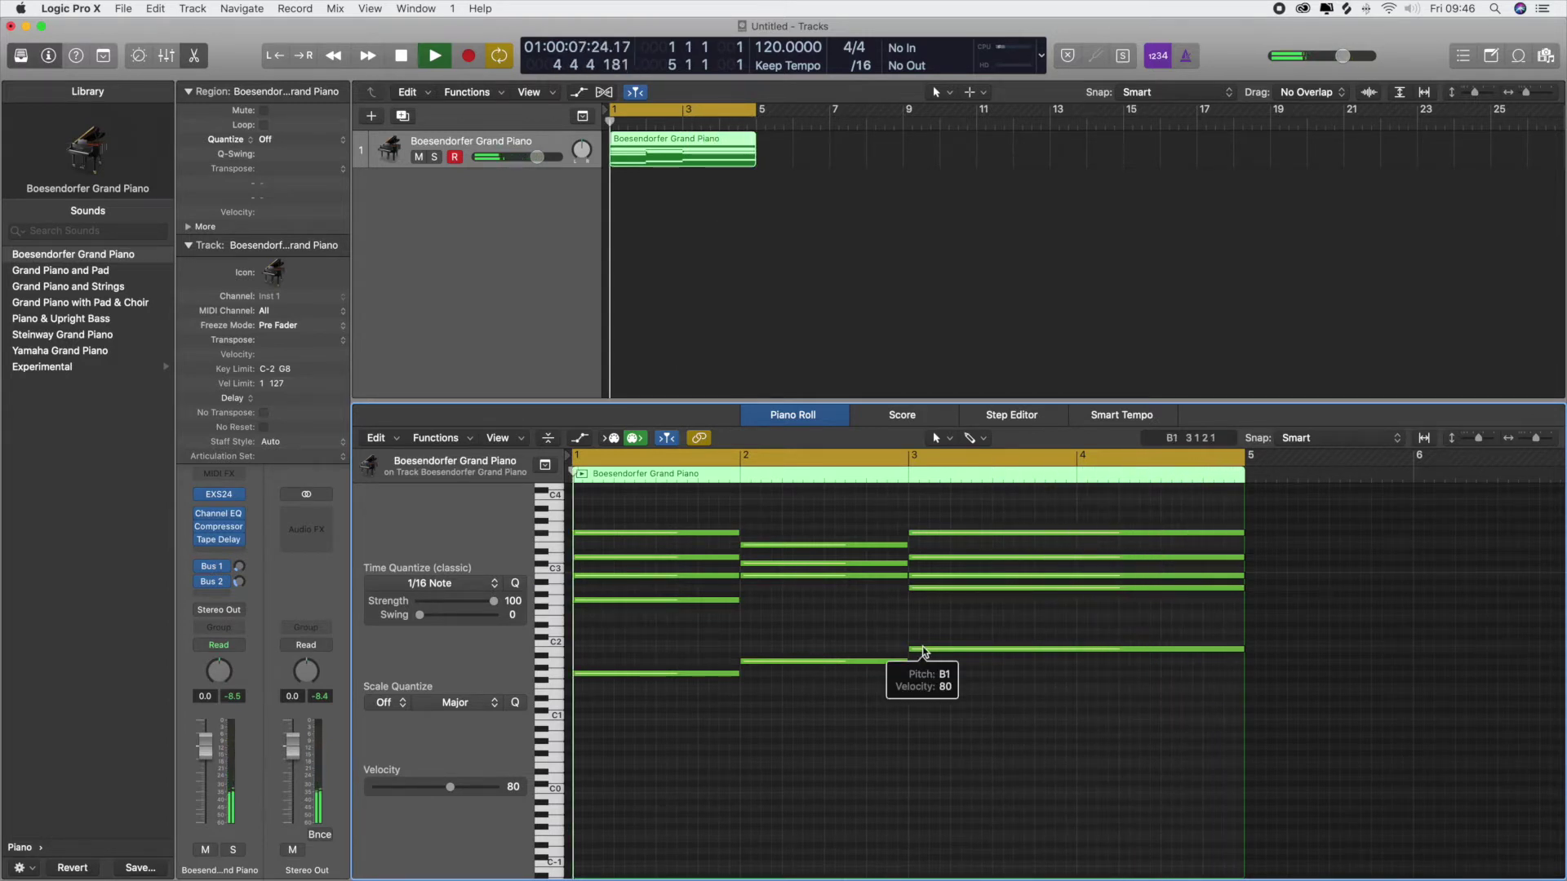
key("space")
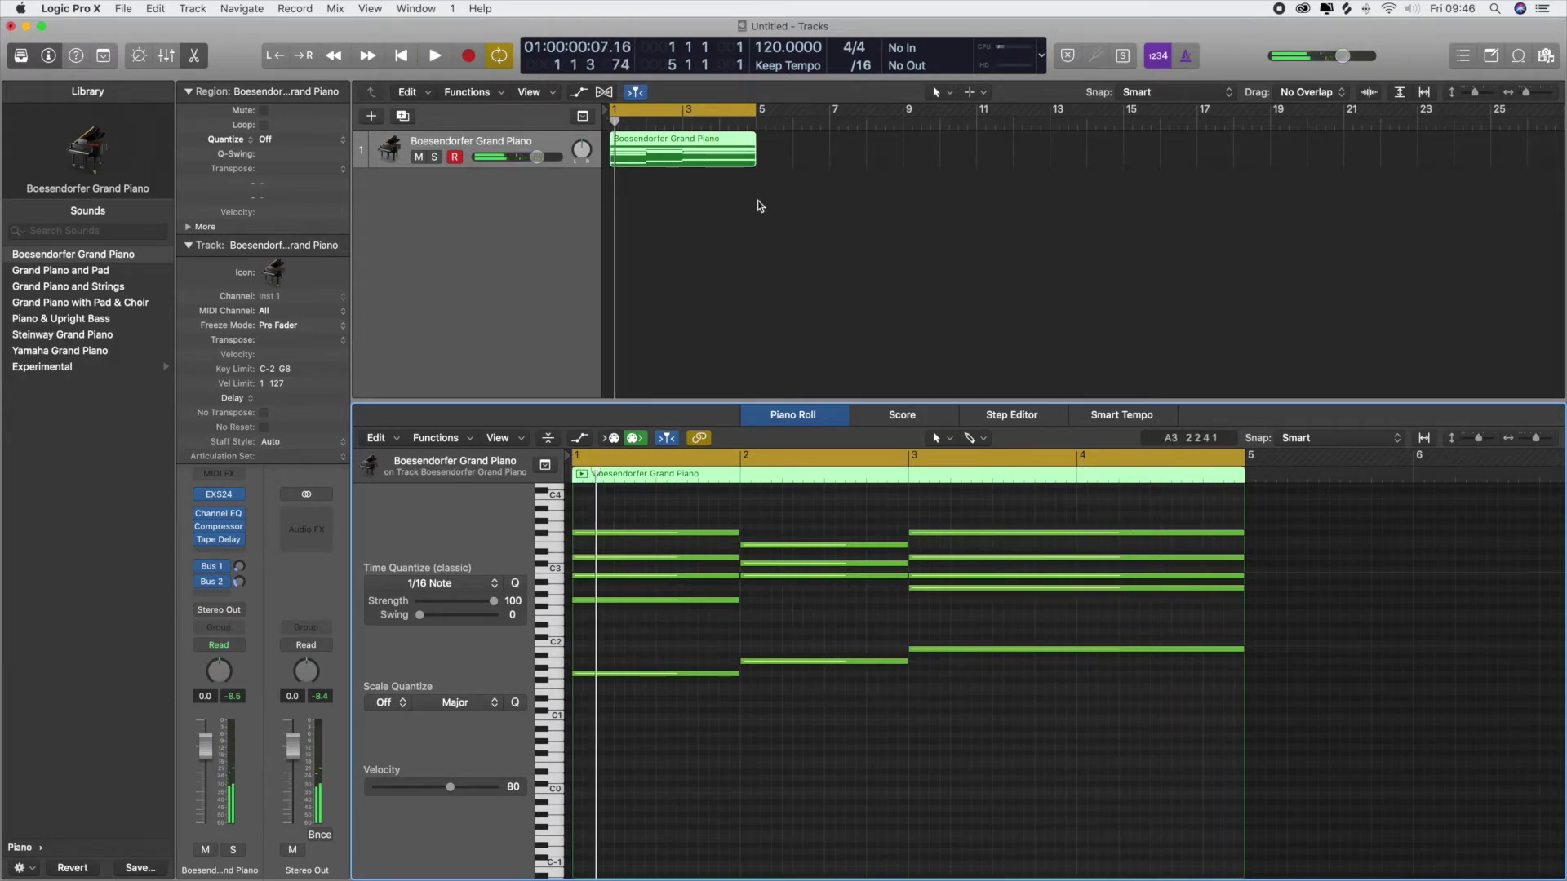
Audition the outer notes of the first chord and the B2 note of the second chord
scroll(777, 609, "up", 1)
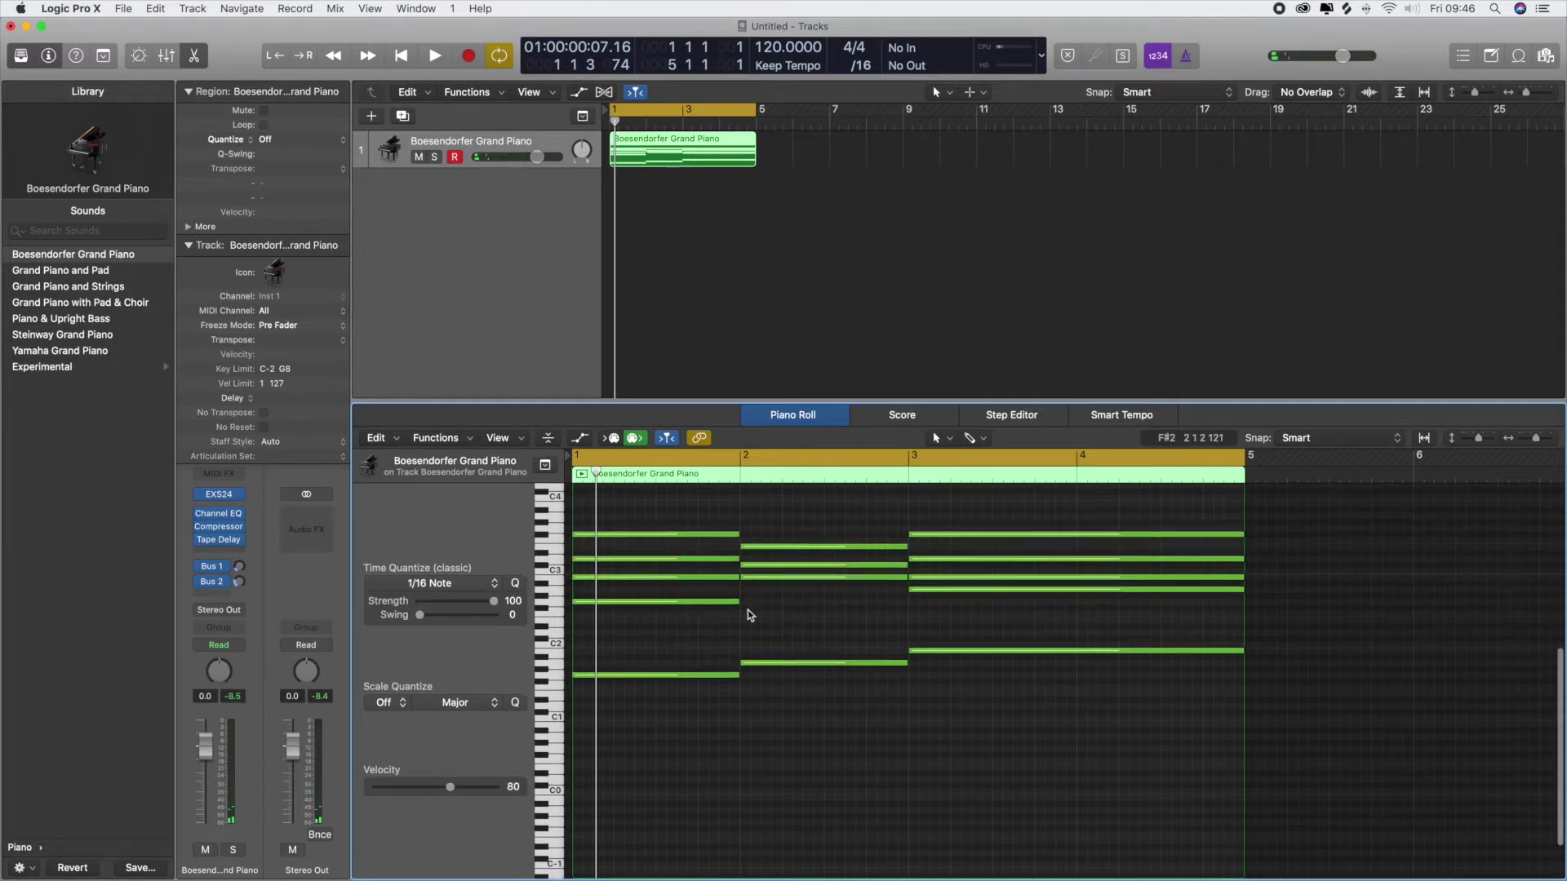
left_click(631, 602)
left_click(635, 535)
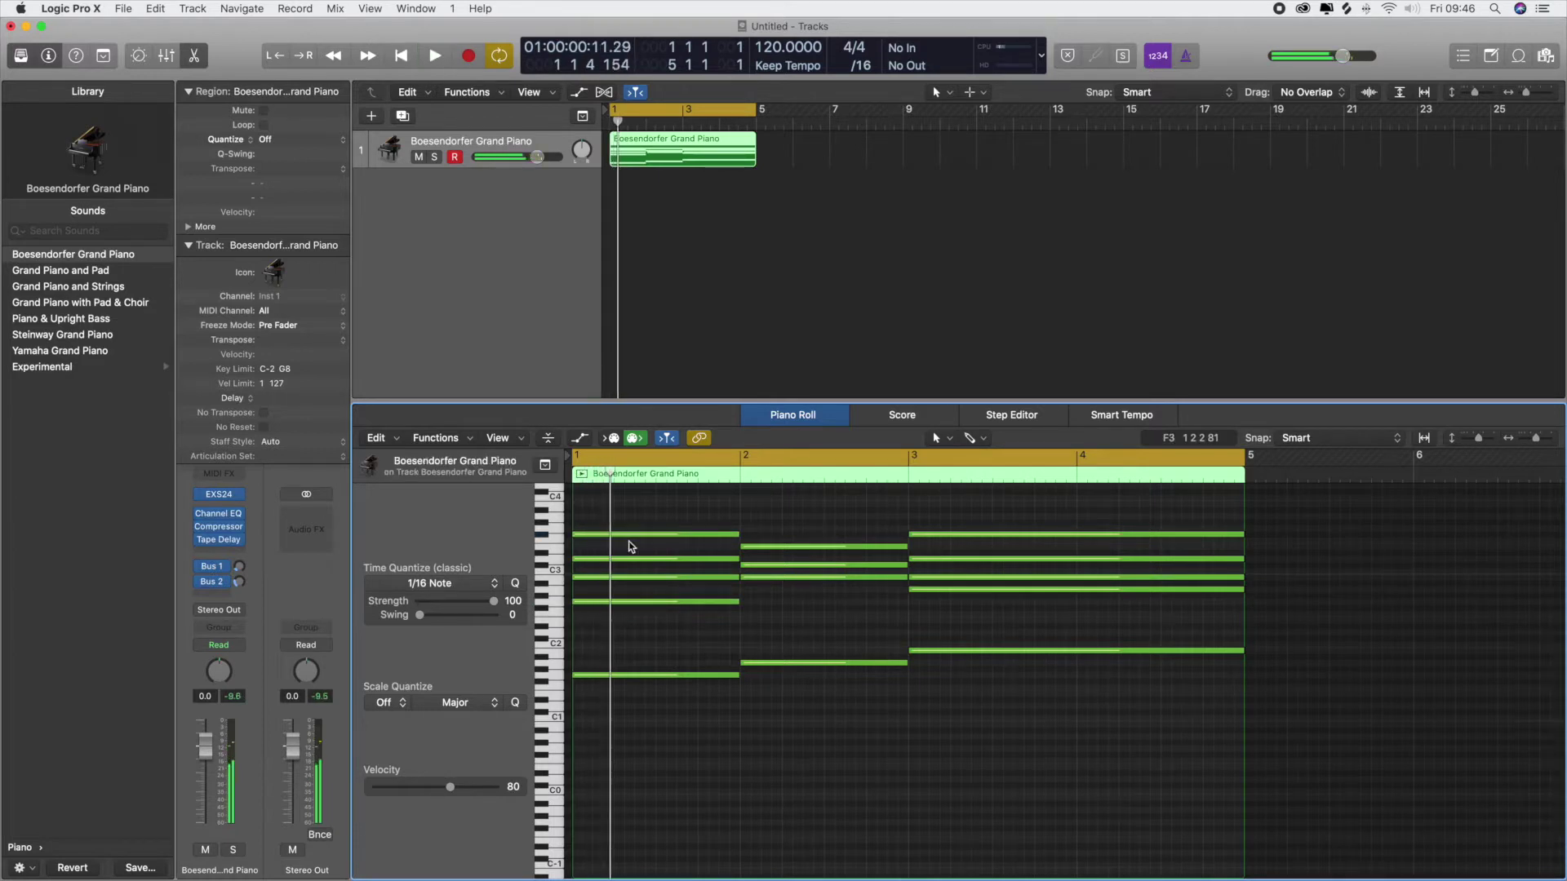
left_click(745, 550)
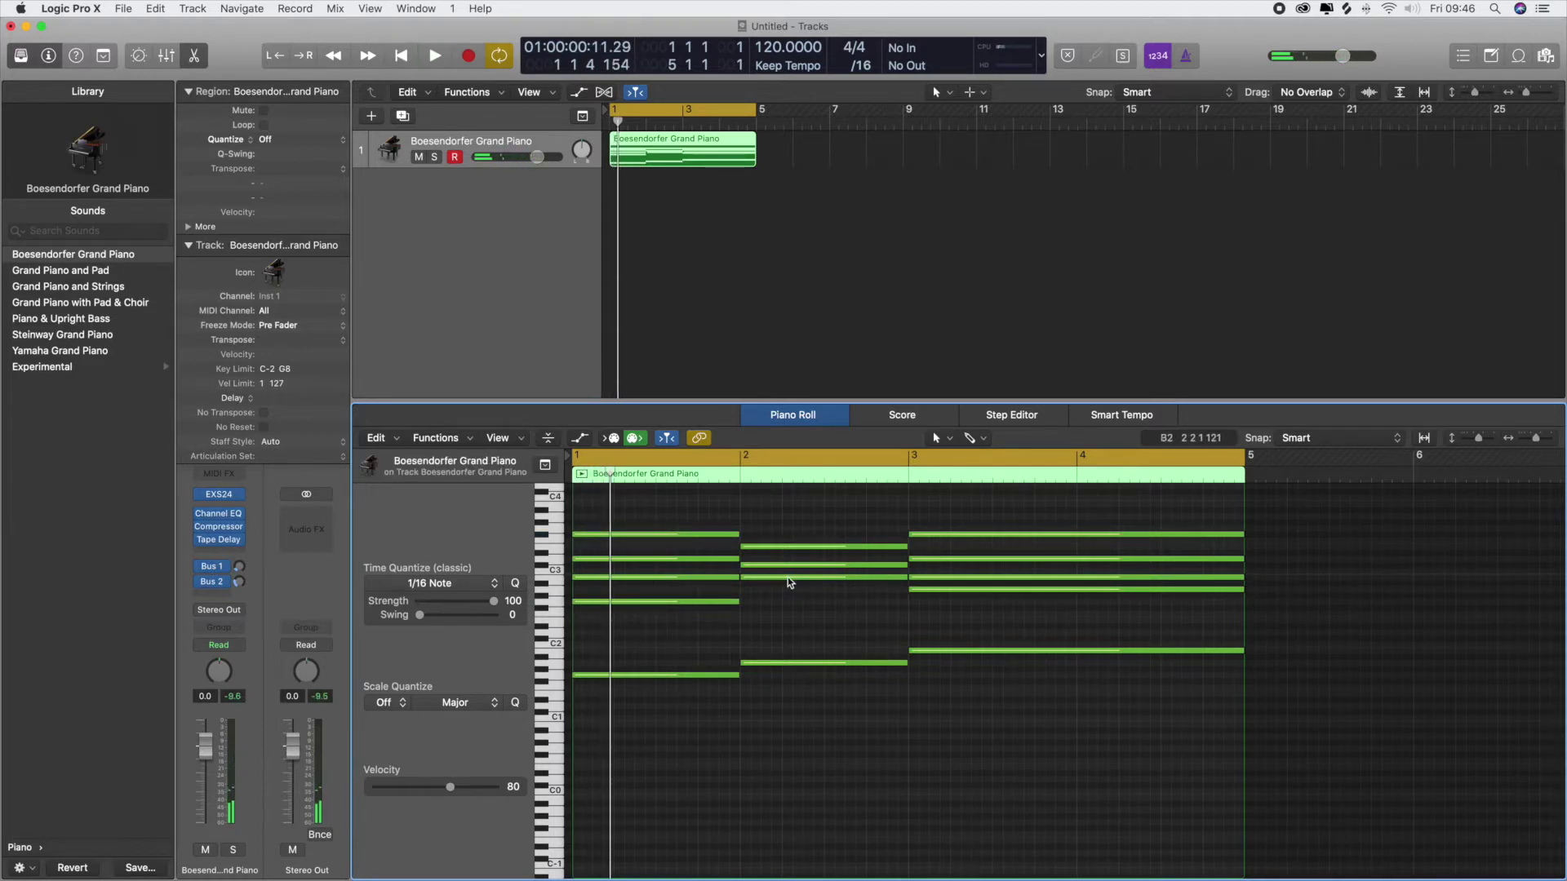
mouse_move(790, 581)
left_click(790, 577)
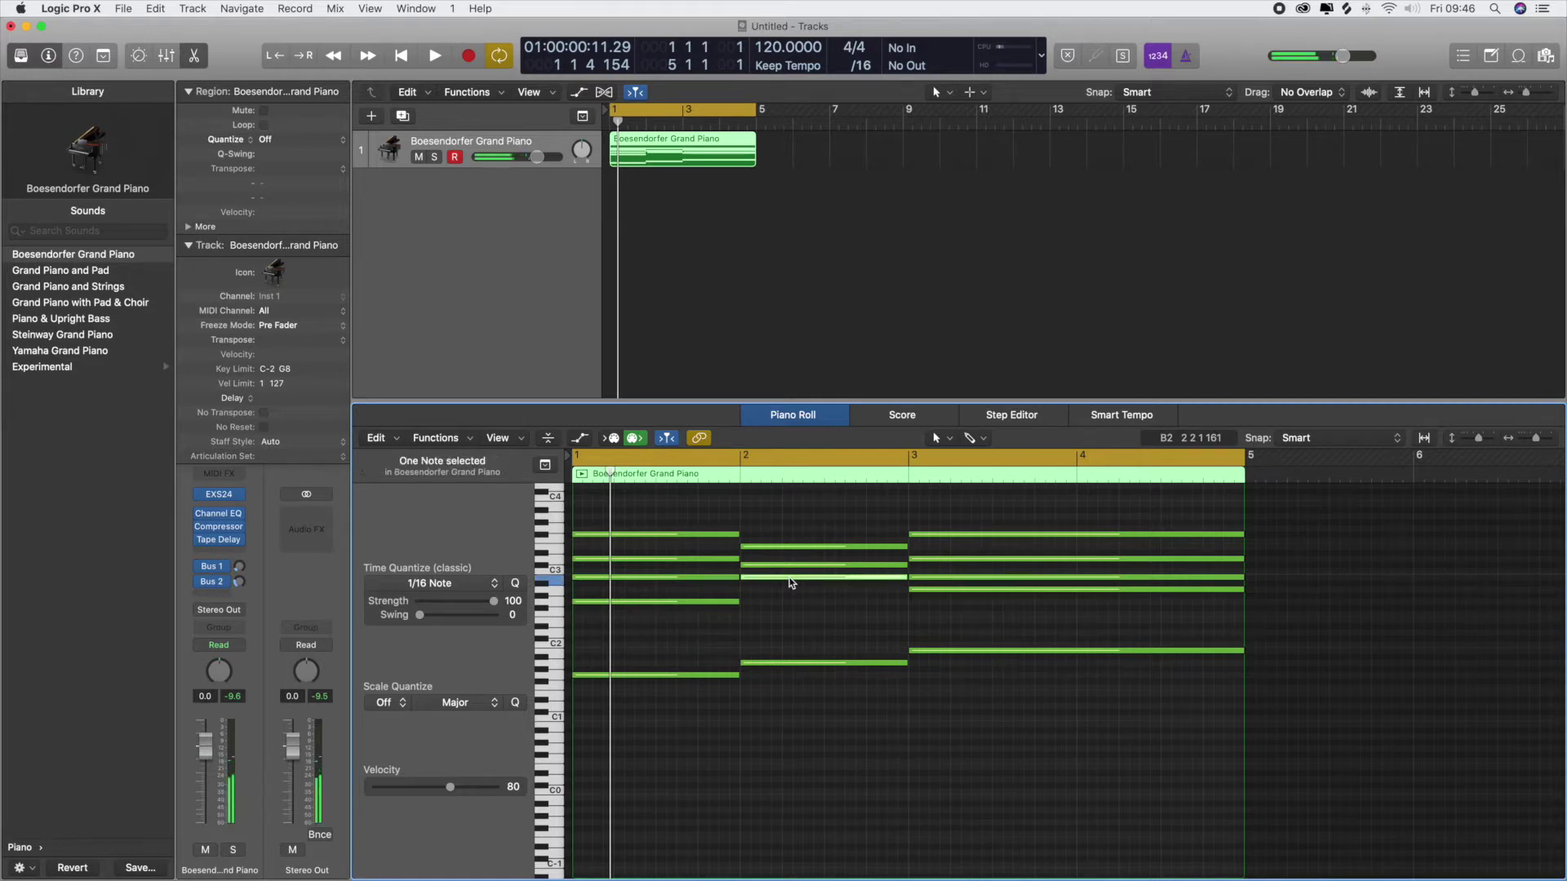
Audition the third chord's A2 note, then play the looped progression and stop it
left_click(908, 457)
left_click(908, 480)
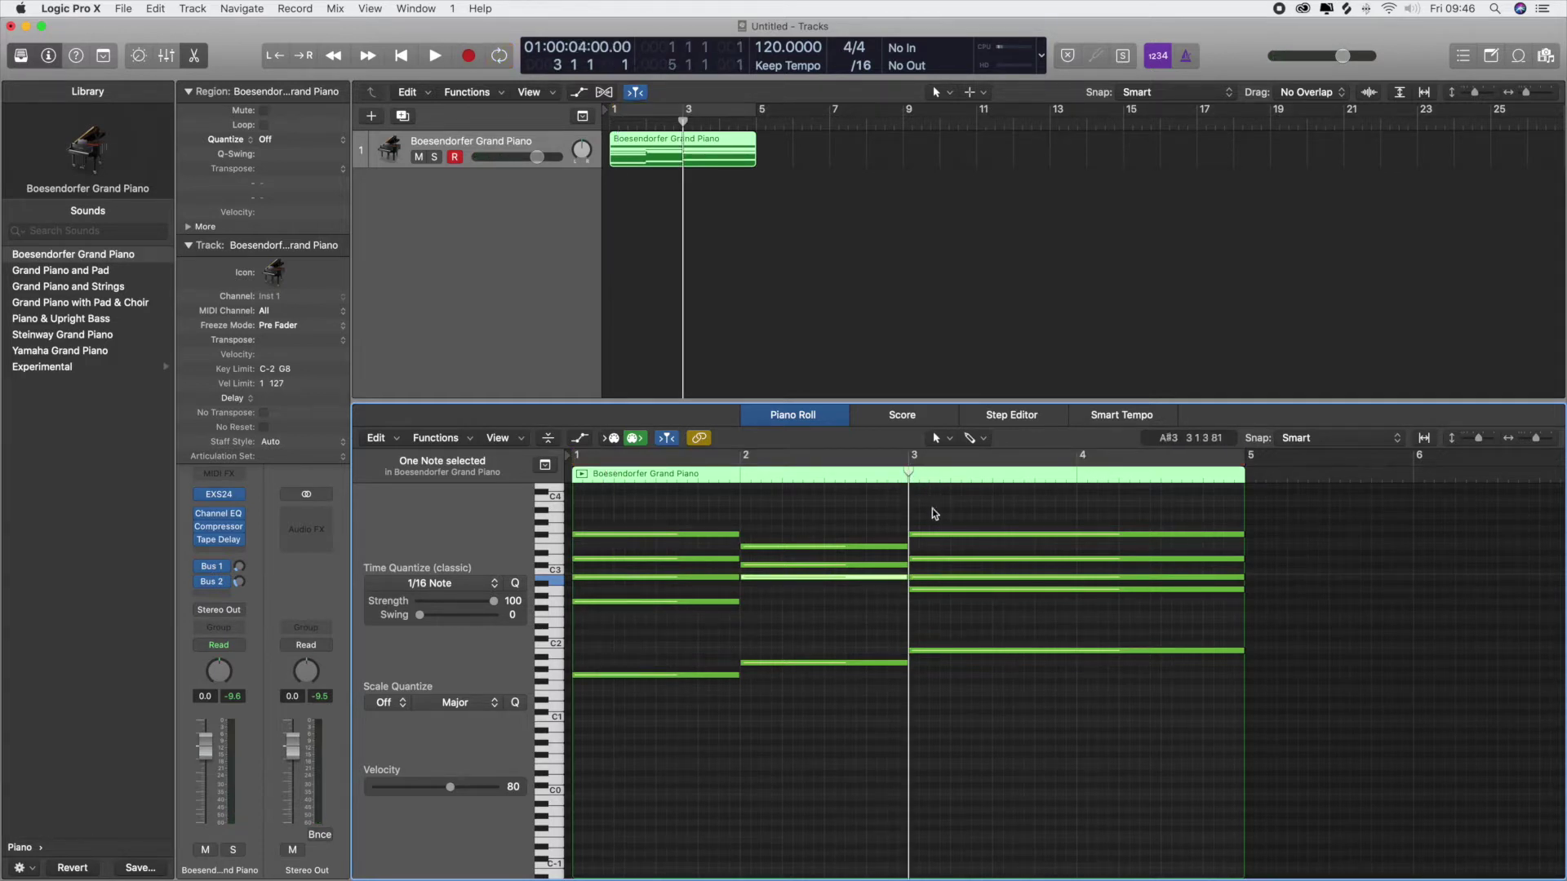
left_click(941, 589)
left_click(556, 548)
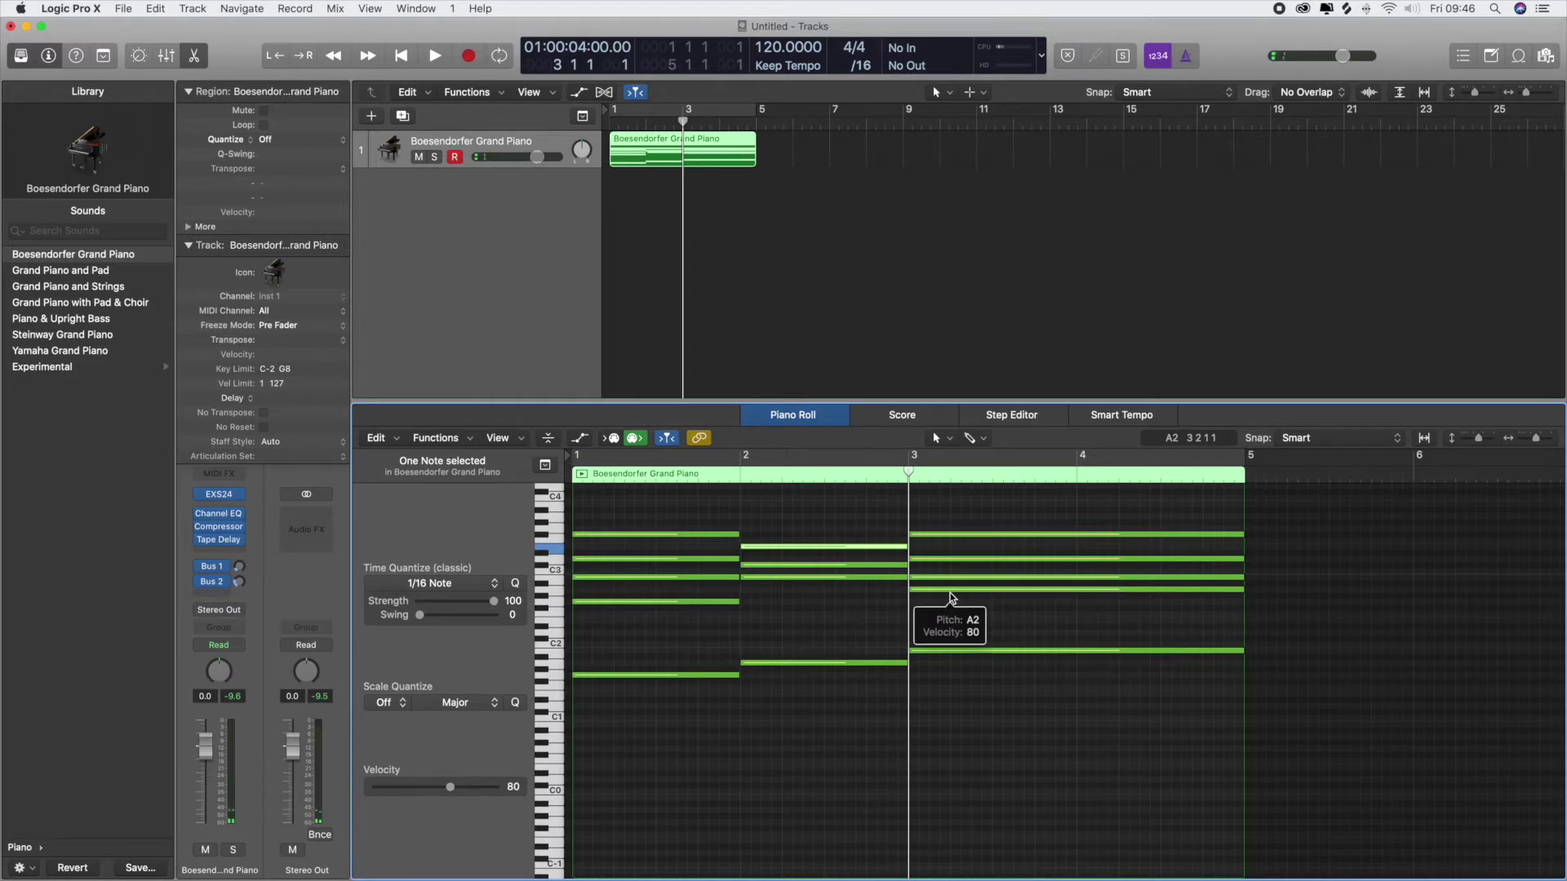
left_click(906, 455)
key("space")
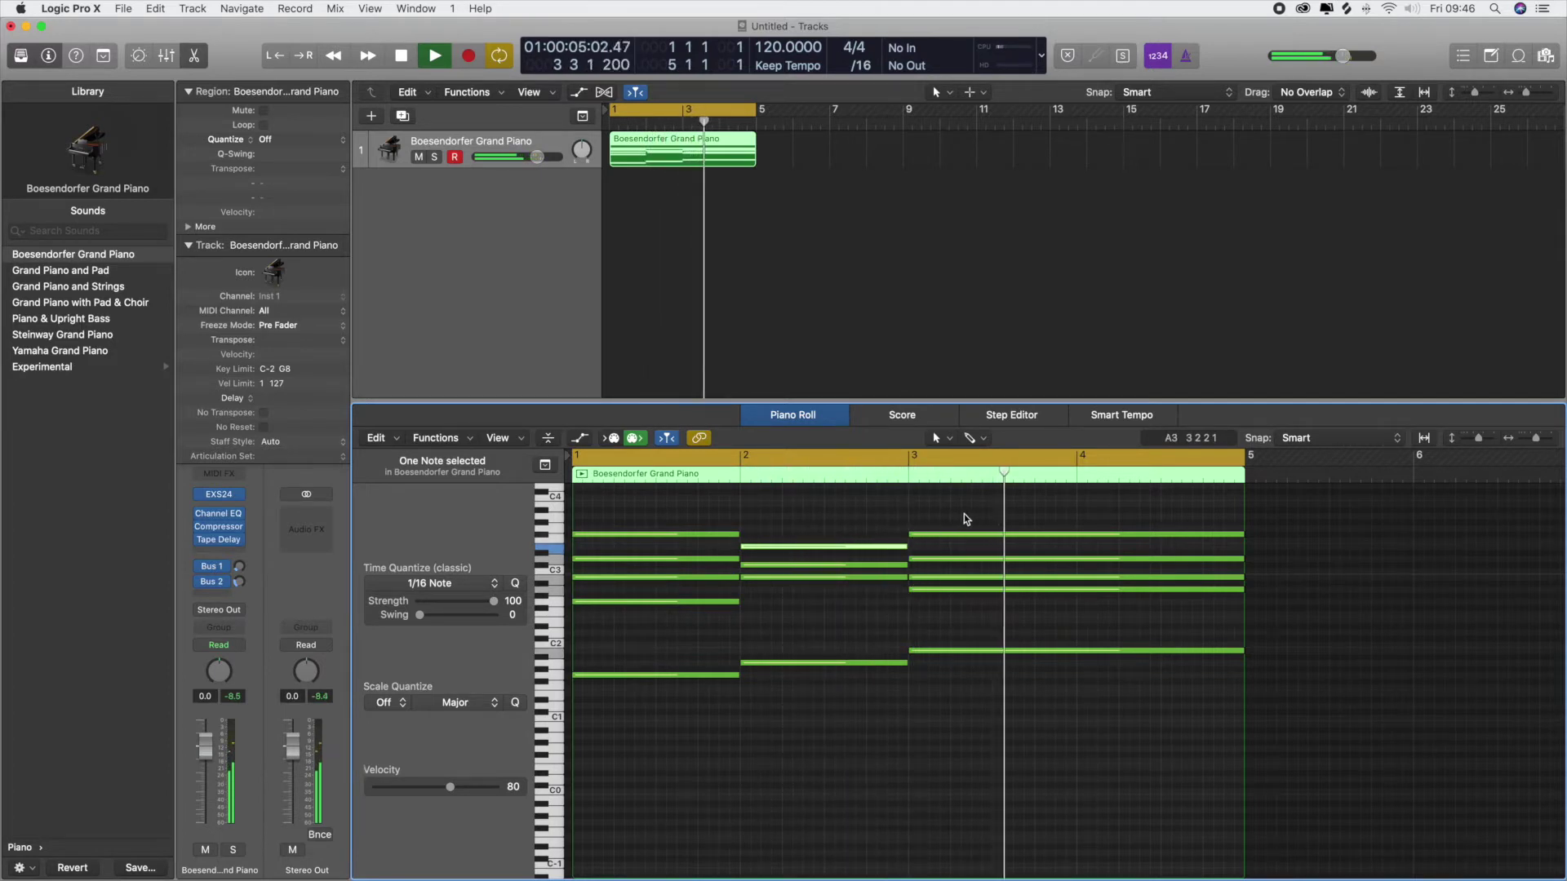
key("space")
left_click(850, 339)
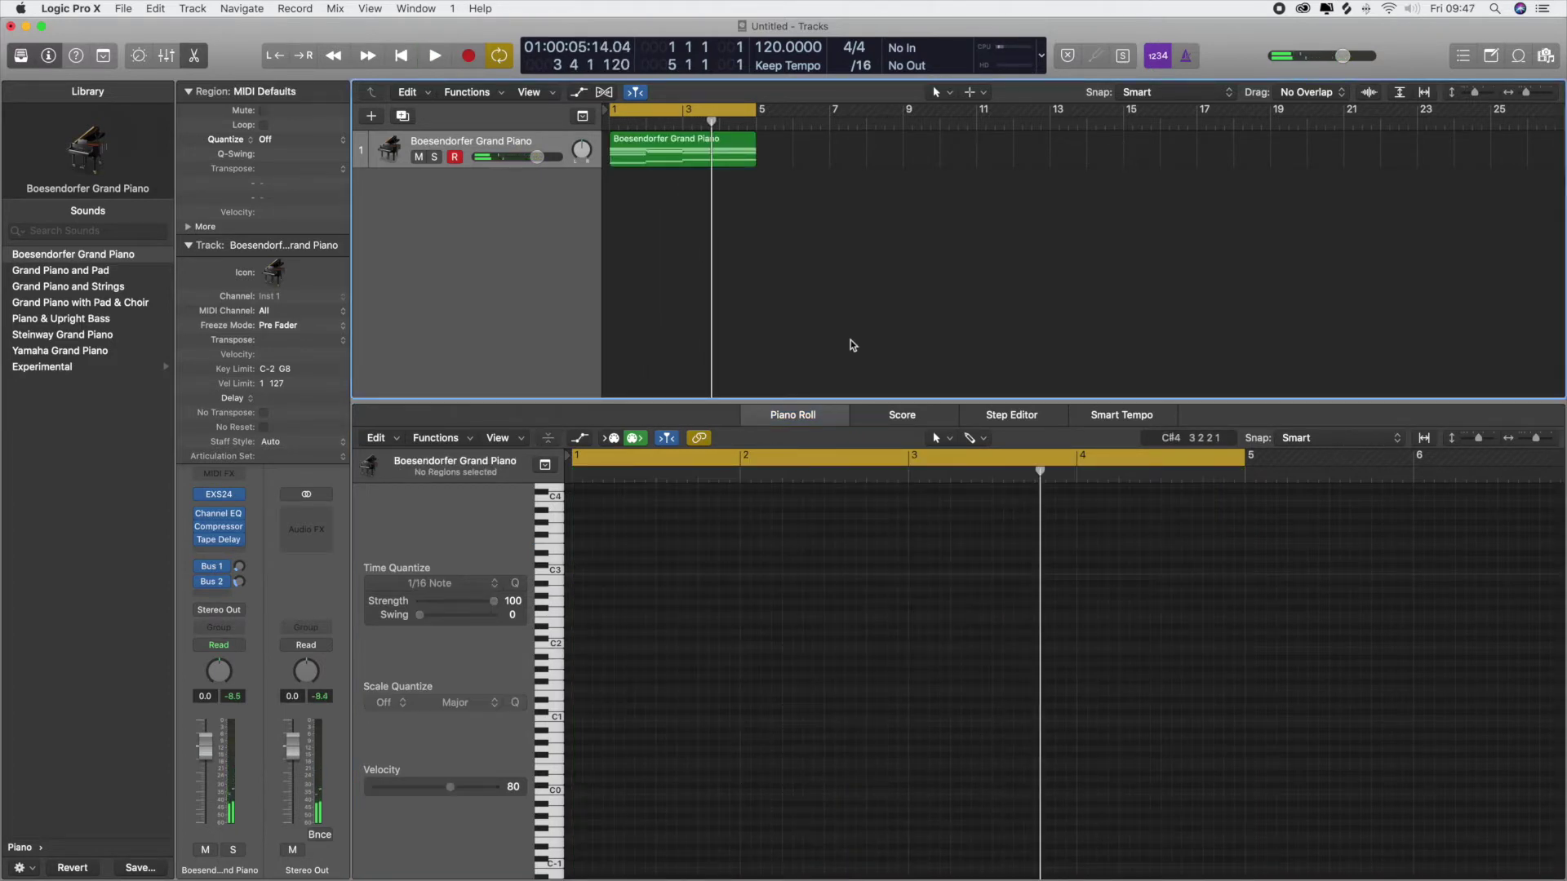
left_click(730, 163)
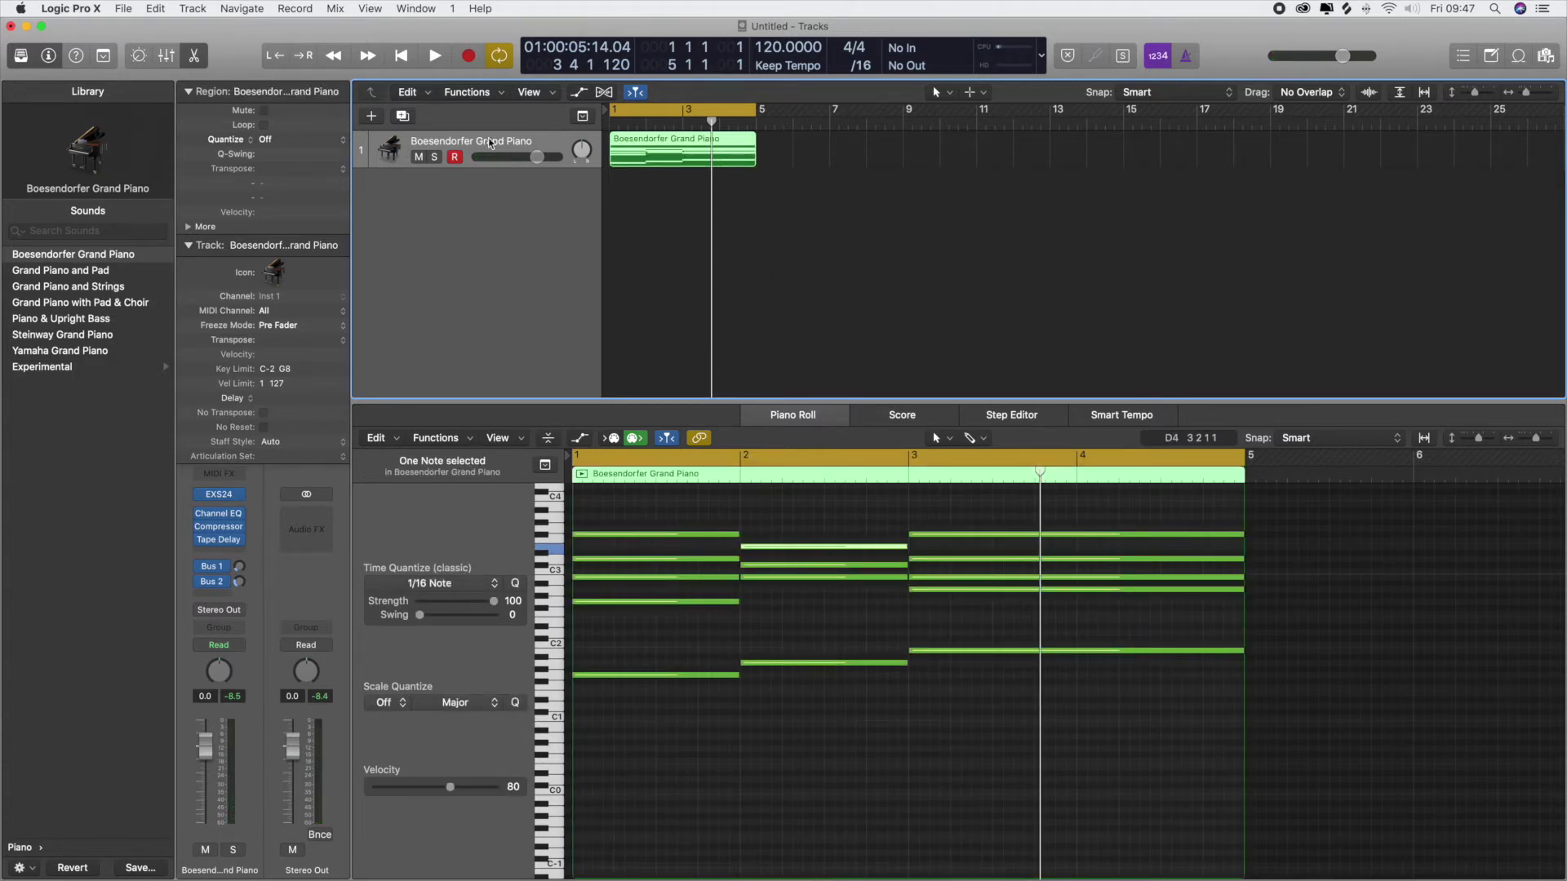
left_click(727, 205)
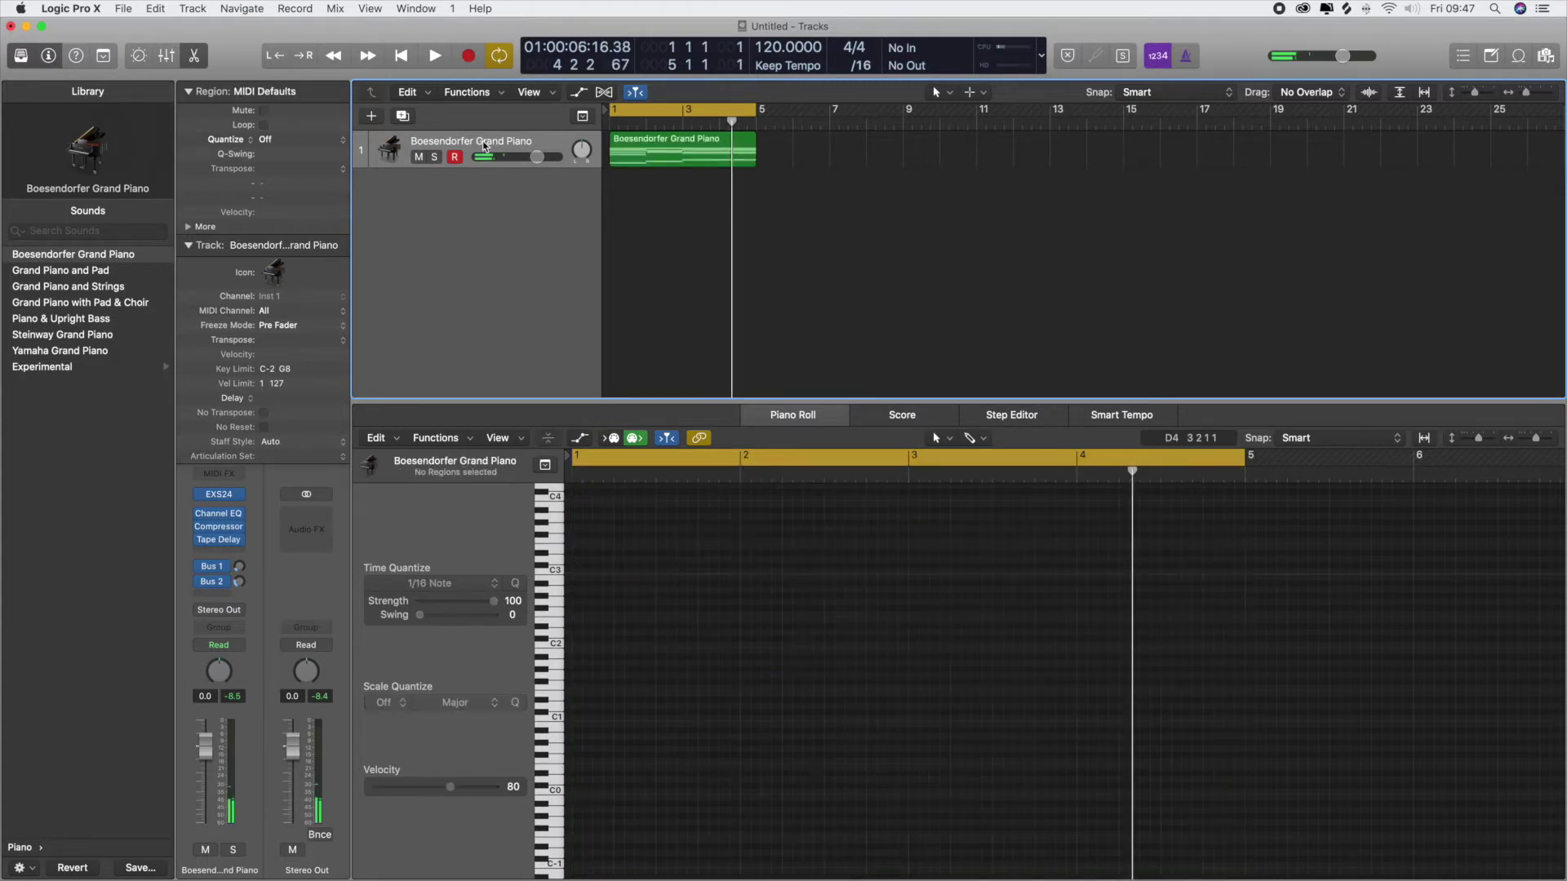
left_click(653, 161)
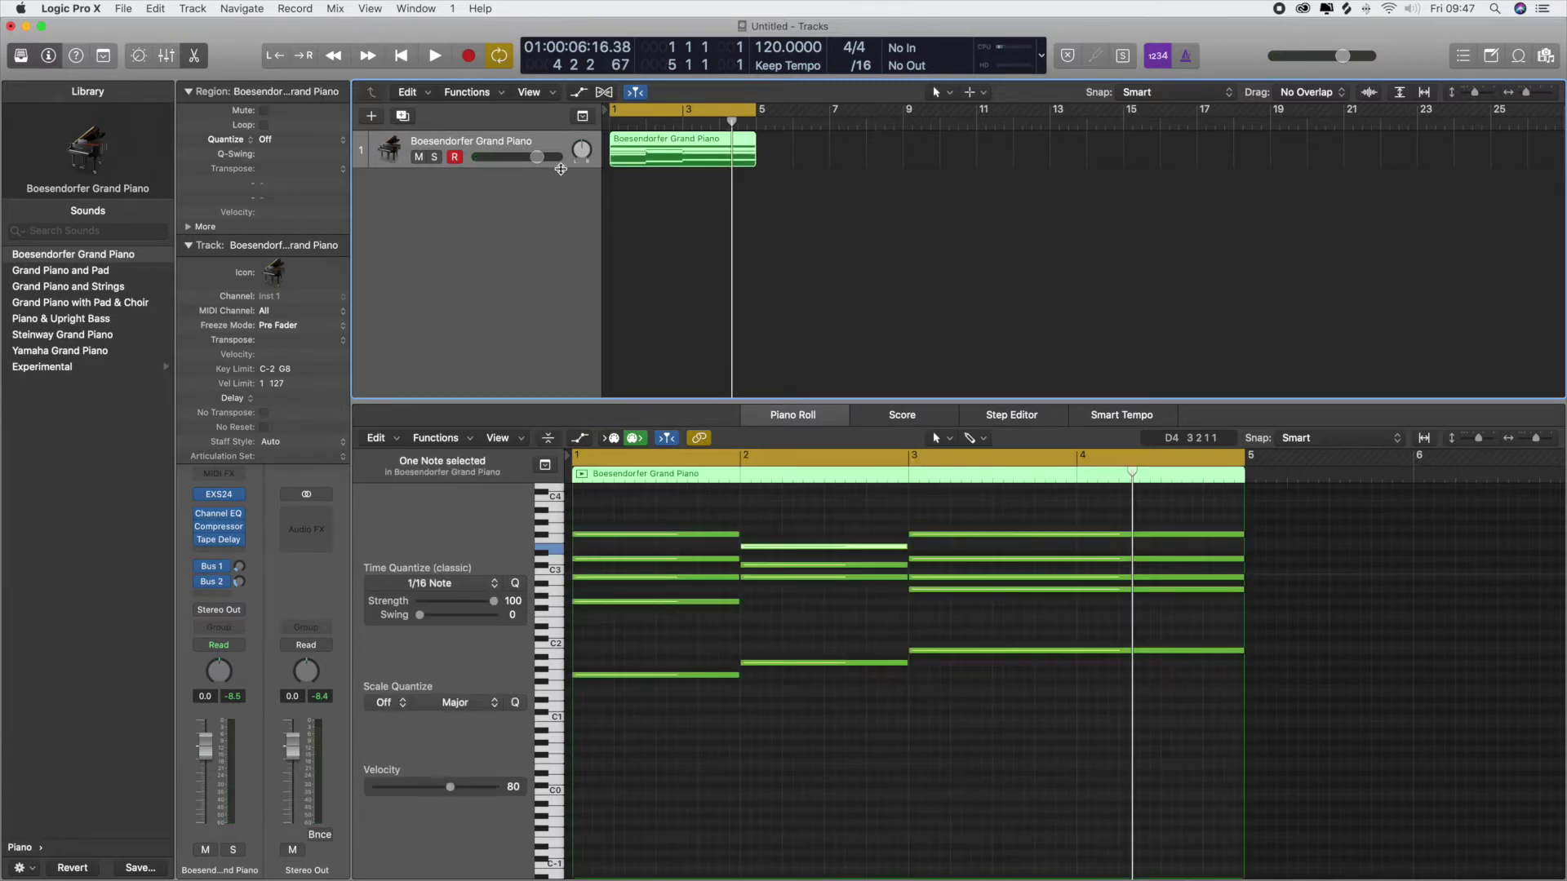
Add an empty software instrument track, load the mono ES M (Monophonic Synth) on it, and move its plug-in window aside
left_click(372, 117)
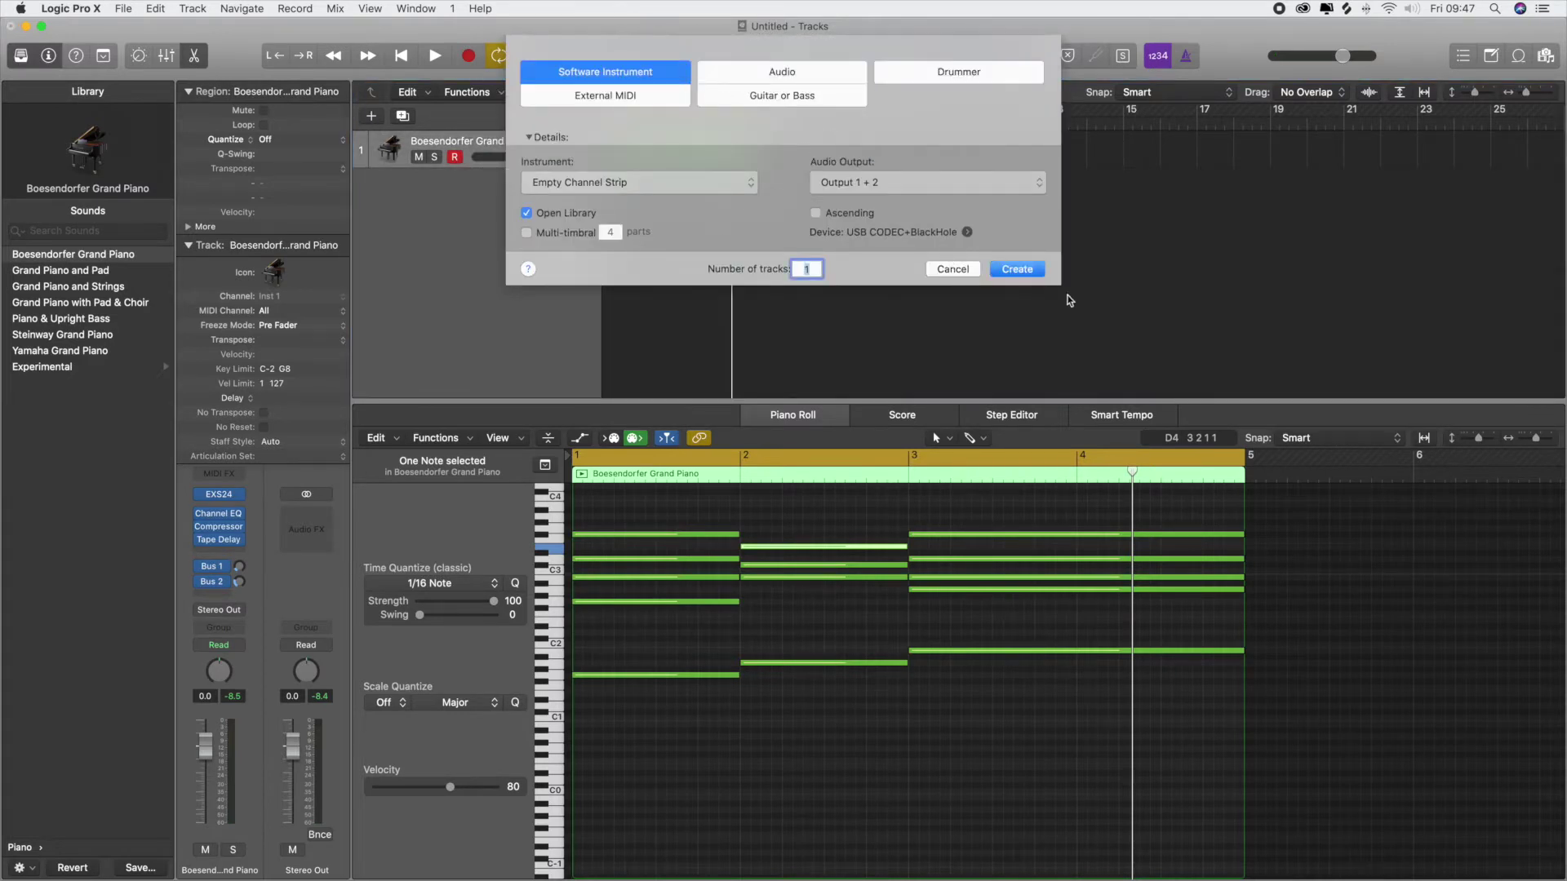
left_click(1017, 269)
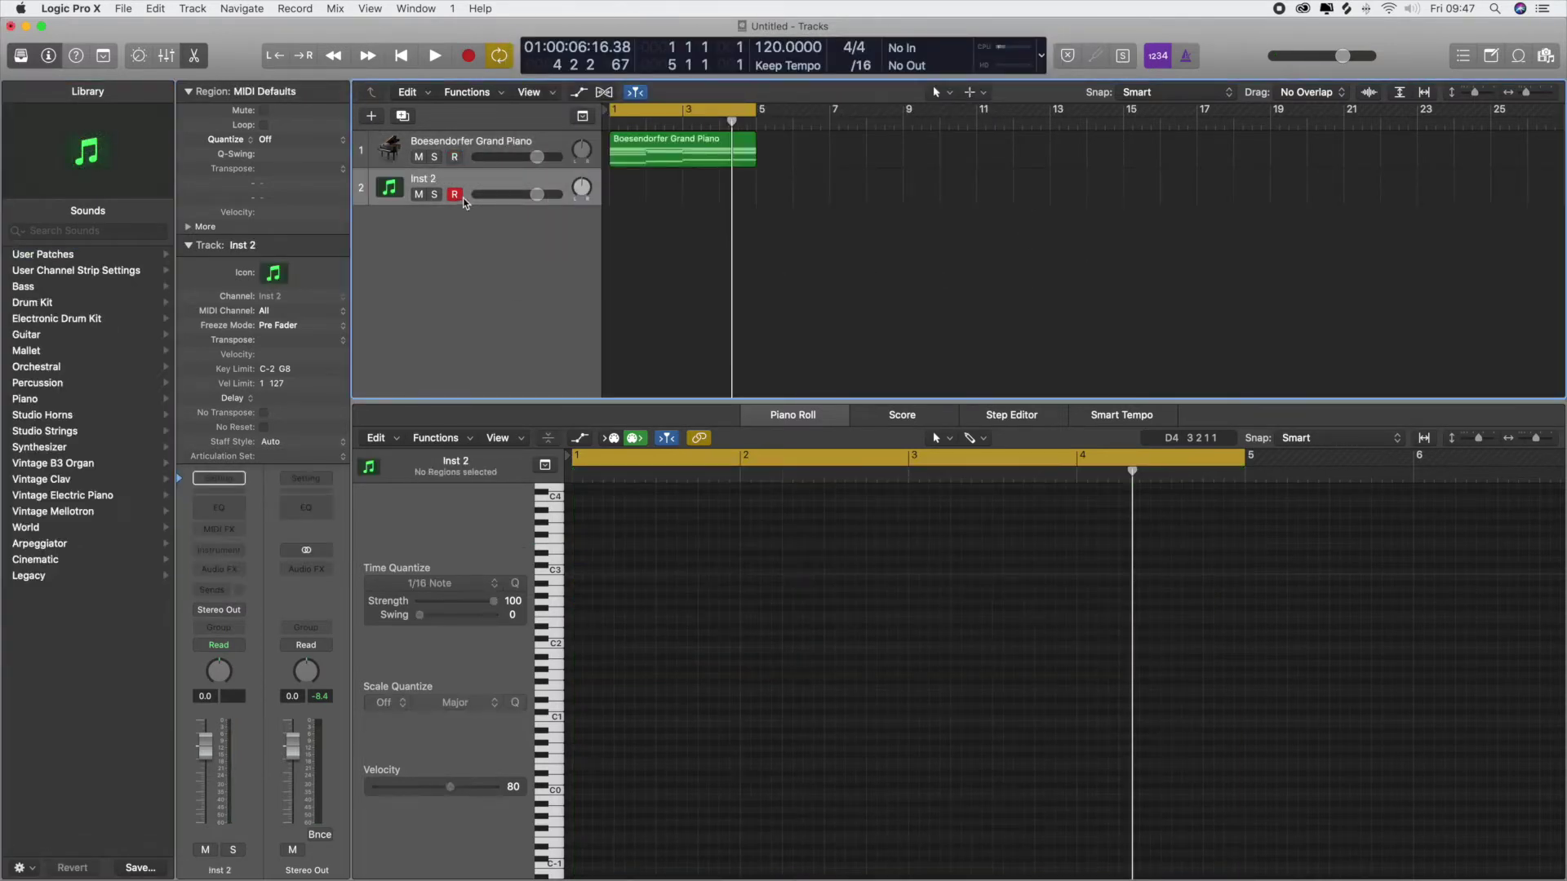
left_click(212, 591)
mouse_move(295, 779)
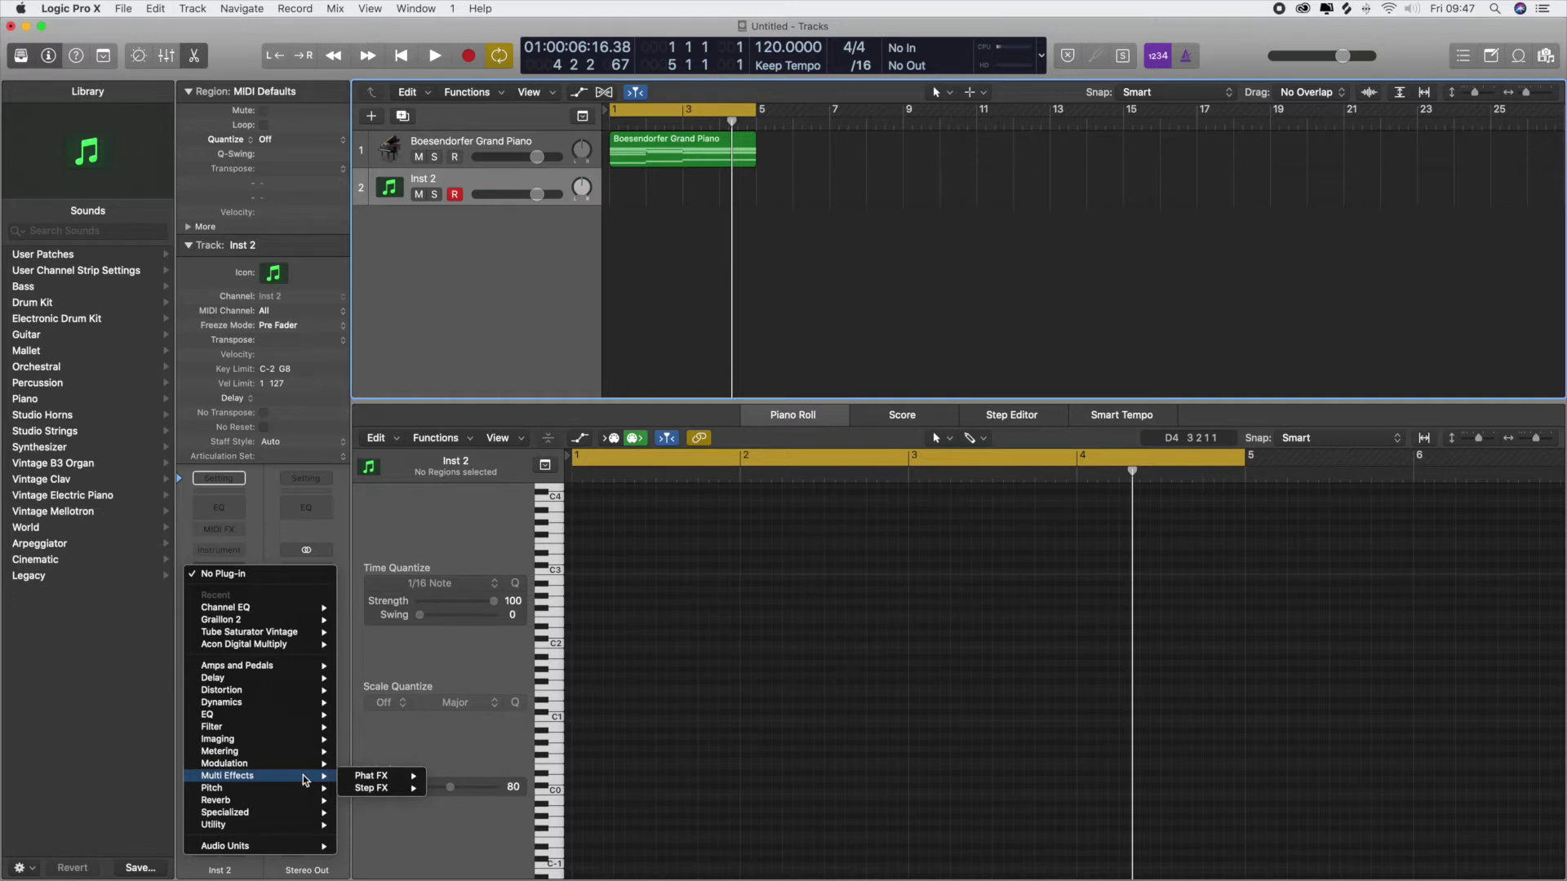
left_click(269, 547)
left_click(245, 550)
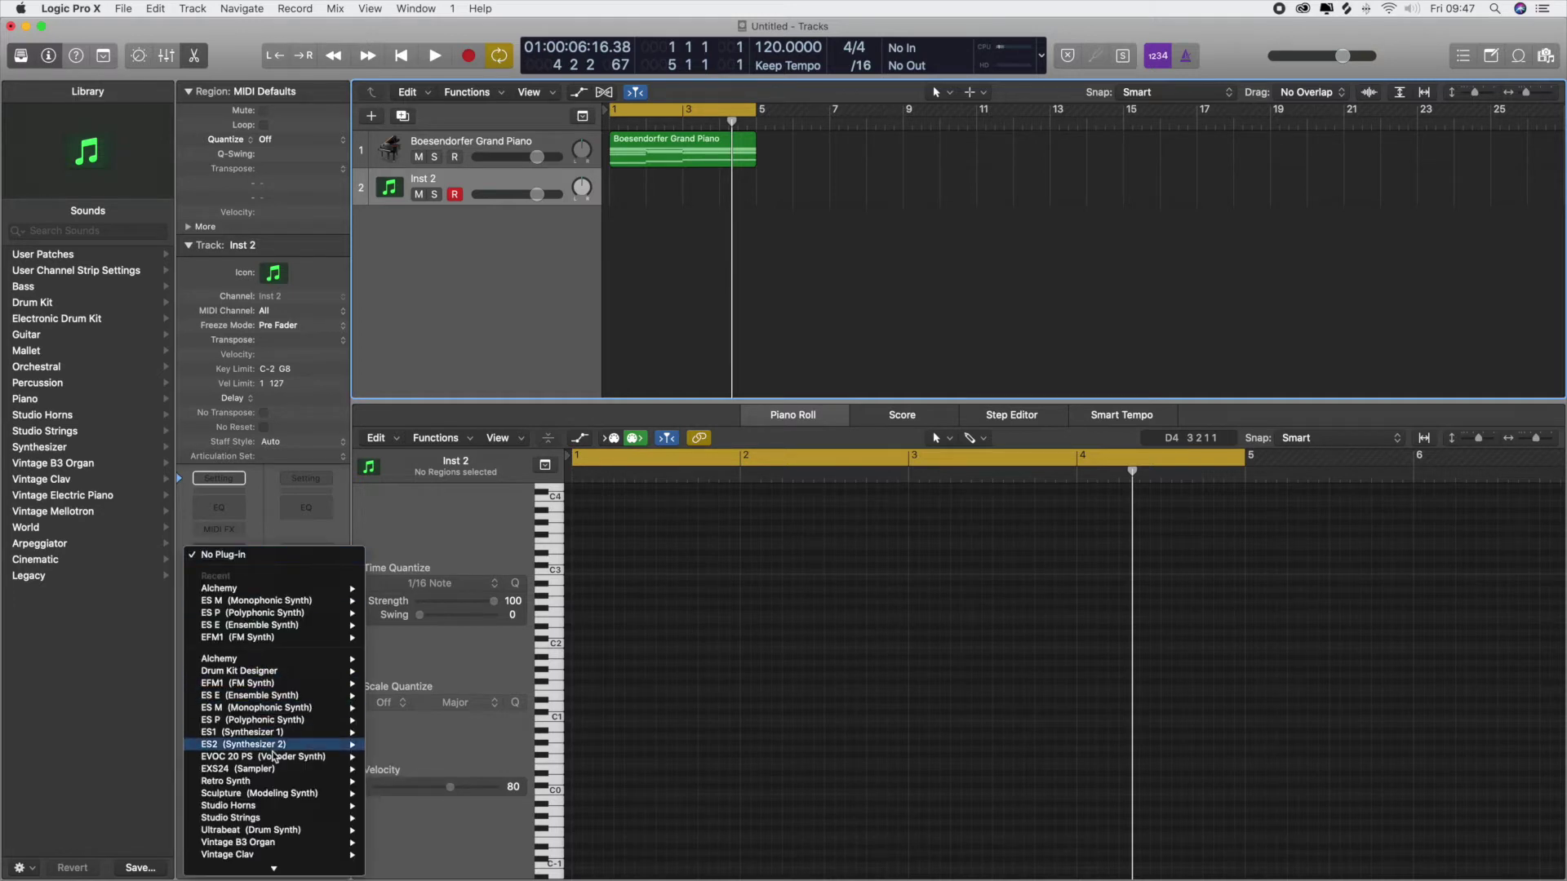
mouse_move(292, 708)
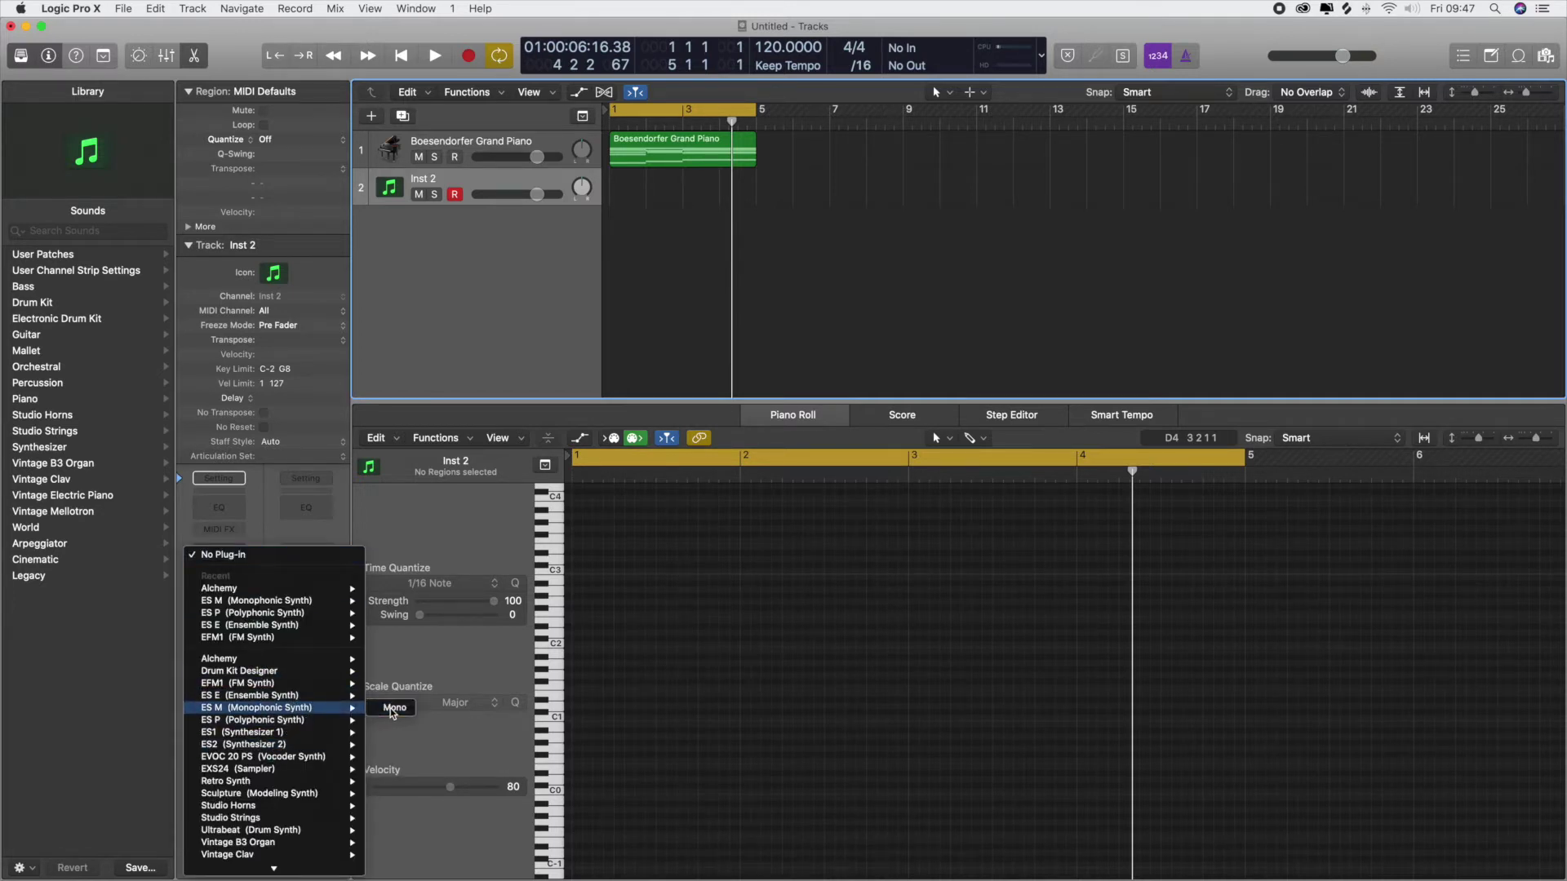
left_click(394, 708)
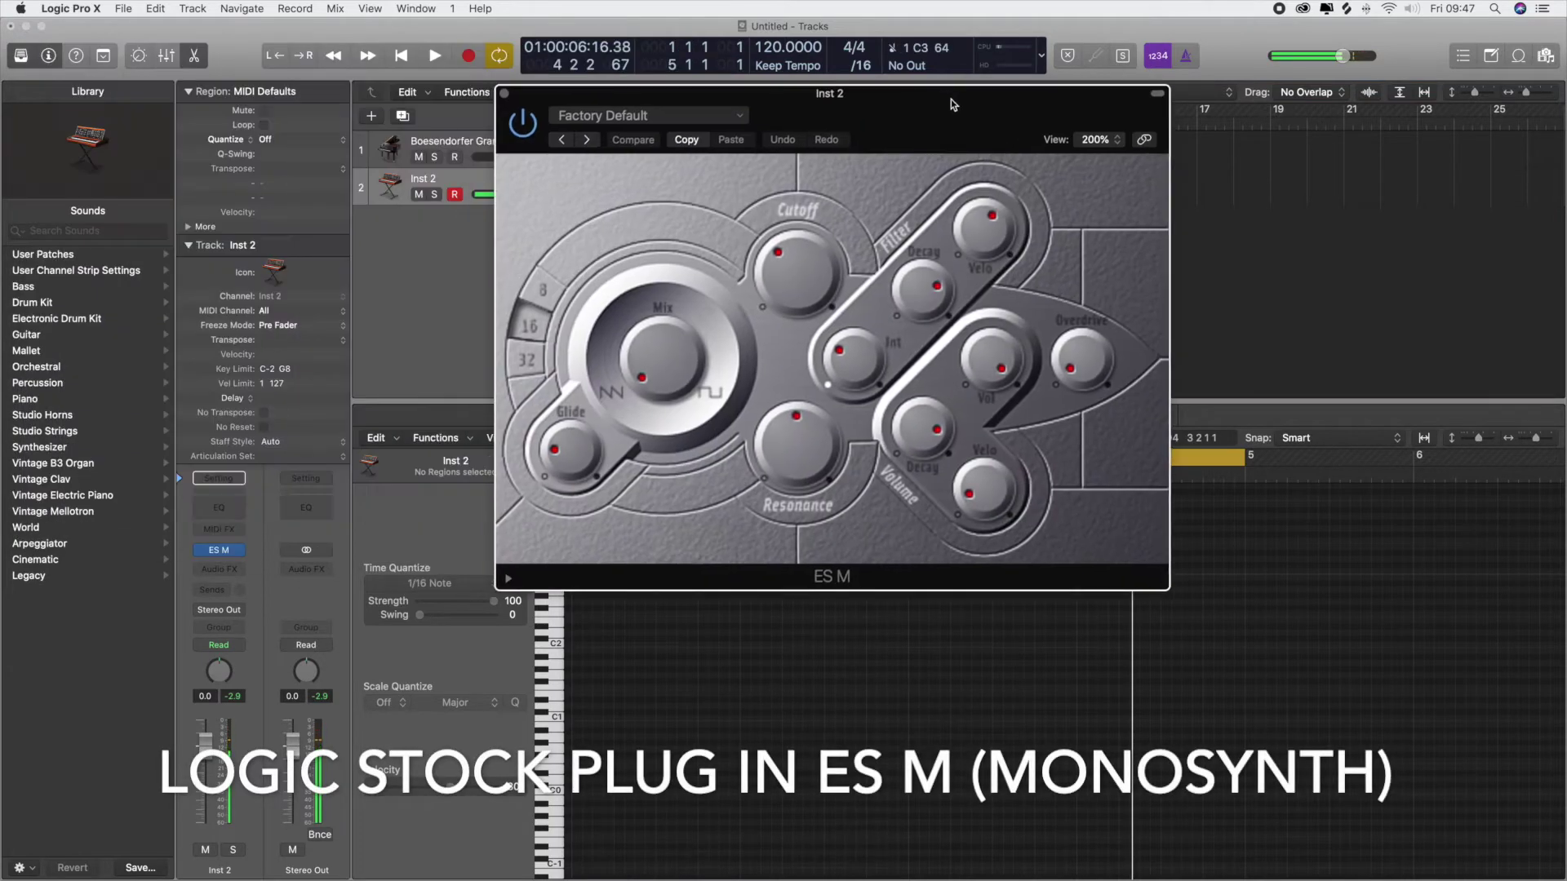
left_click_drag(953, 105, 1235, 107)
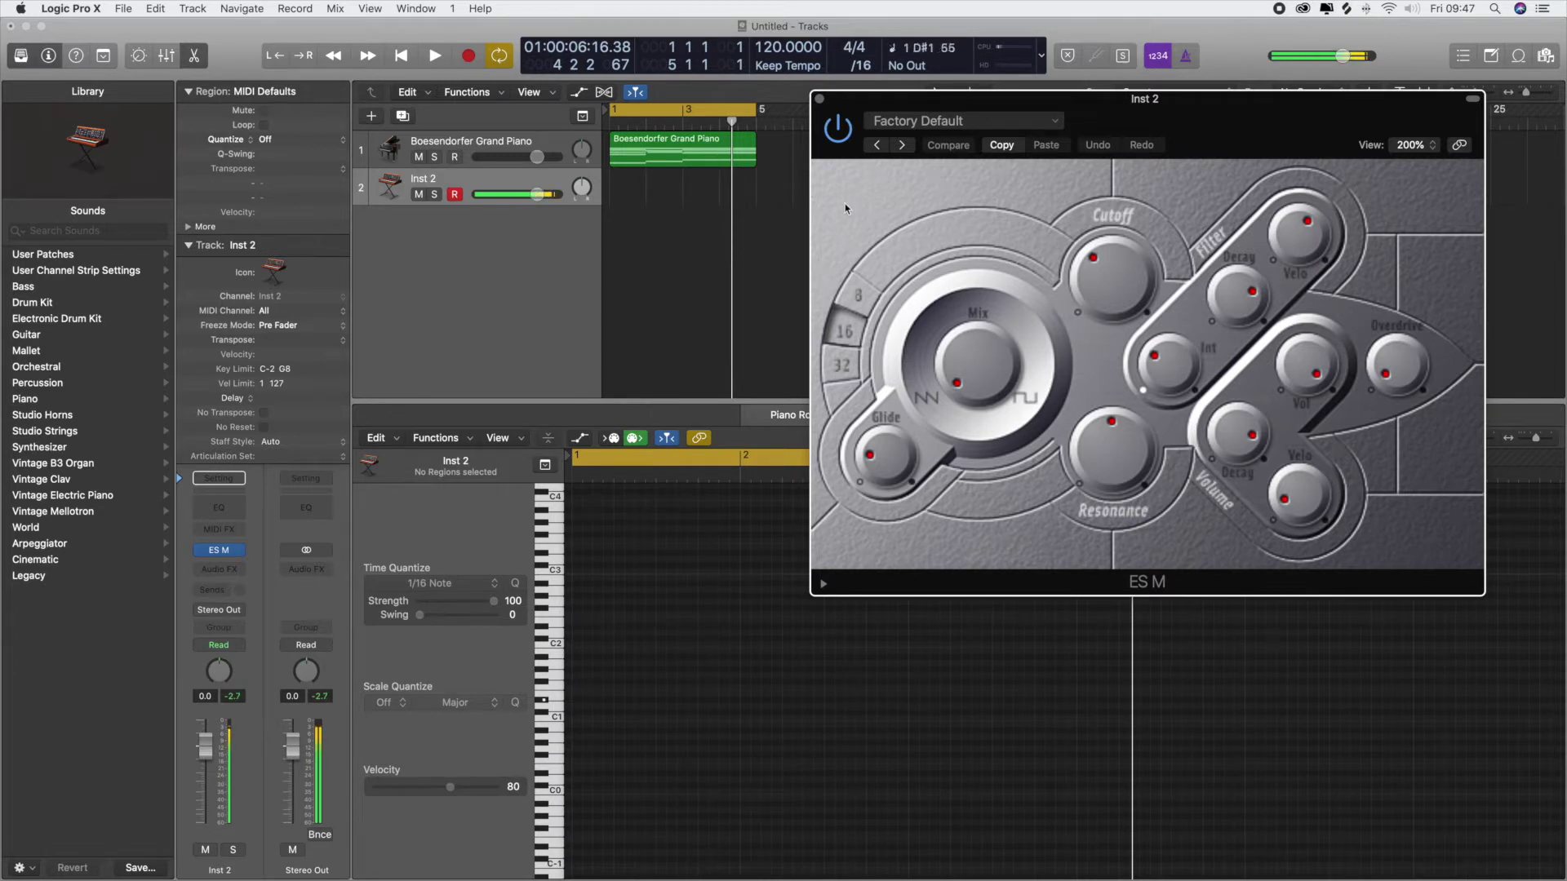
Record a four-bar ES M bass line on the Inst 2 track along with the piano chords
left_click(741, 196)
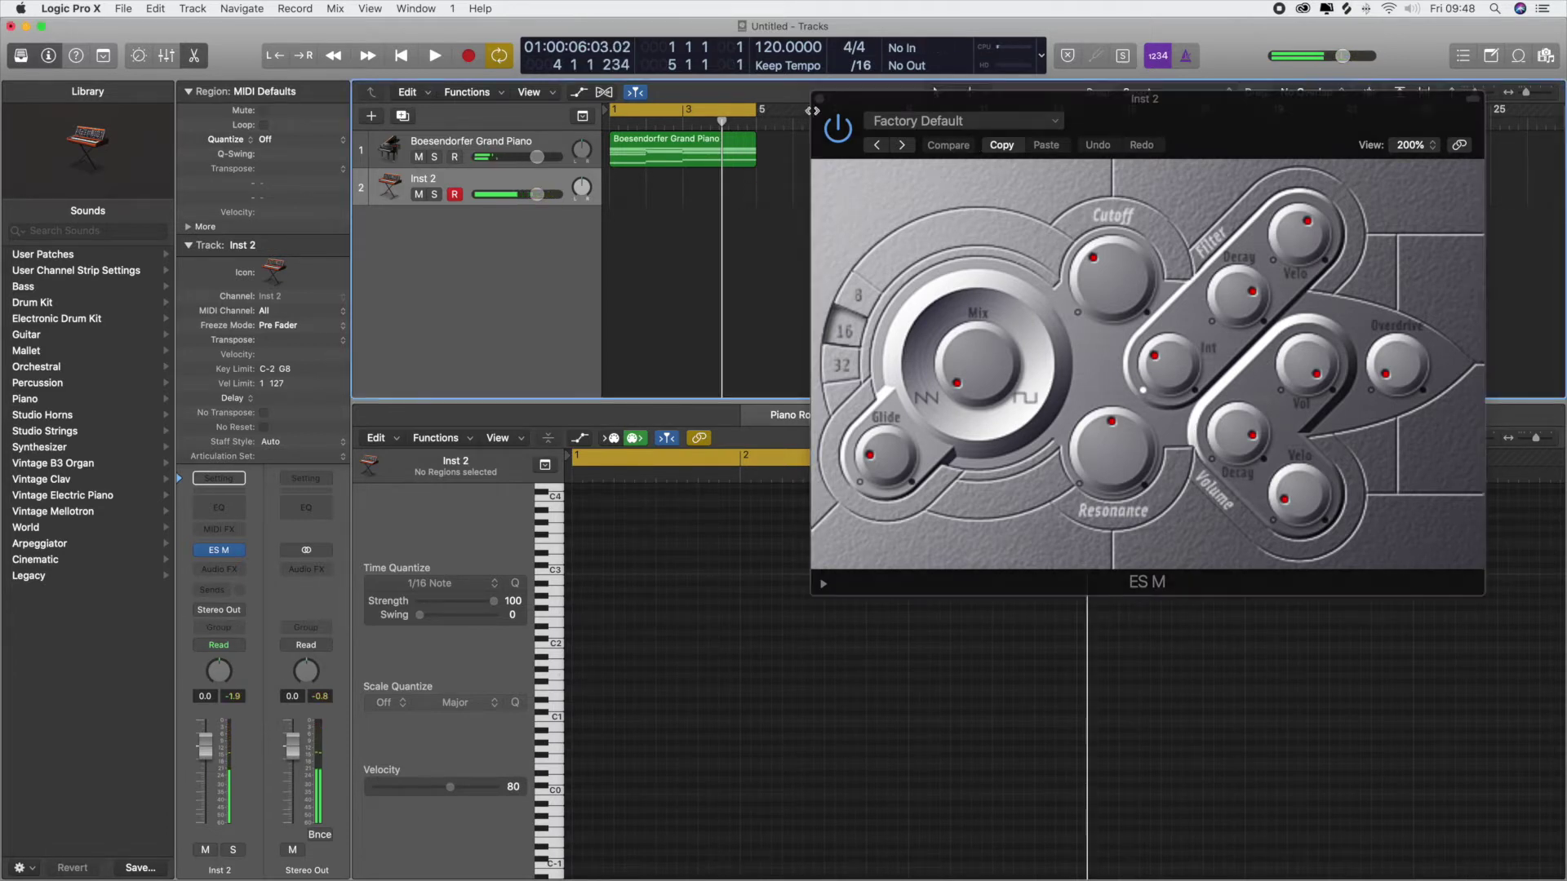
key("v")
key("space")
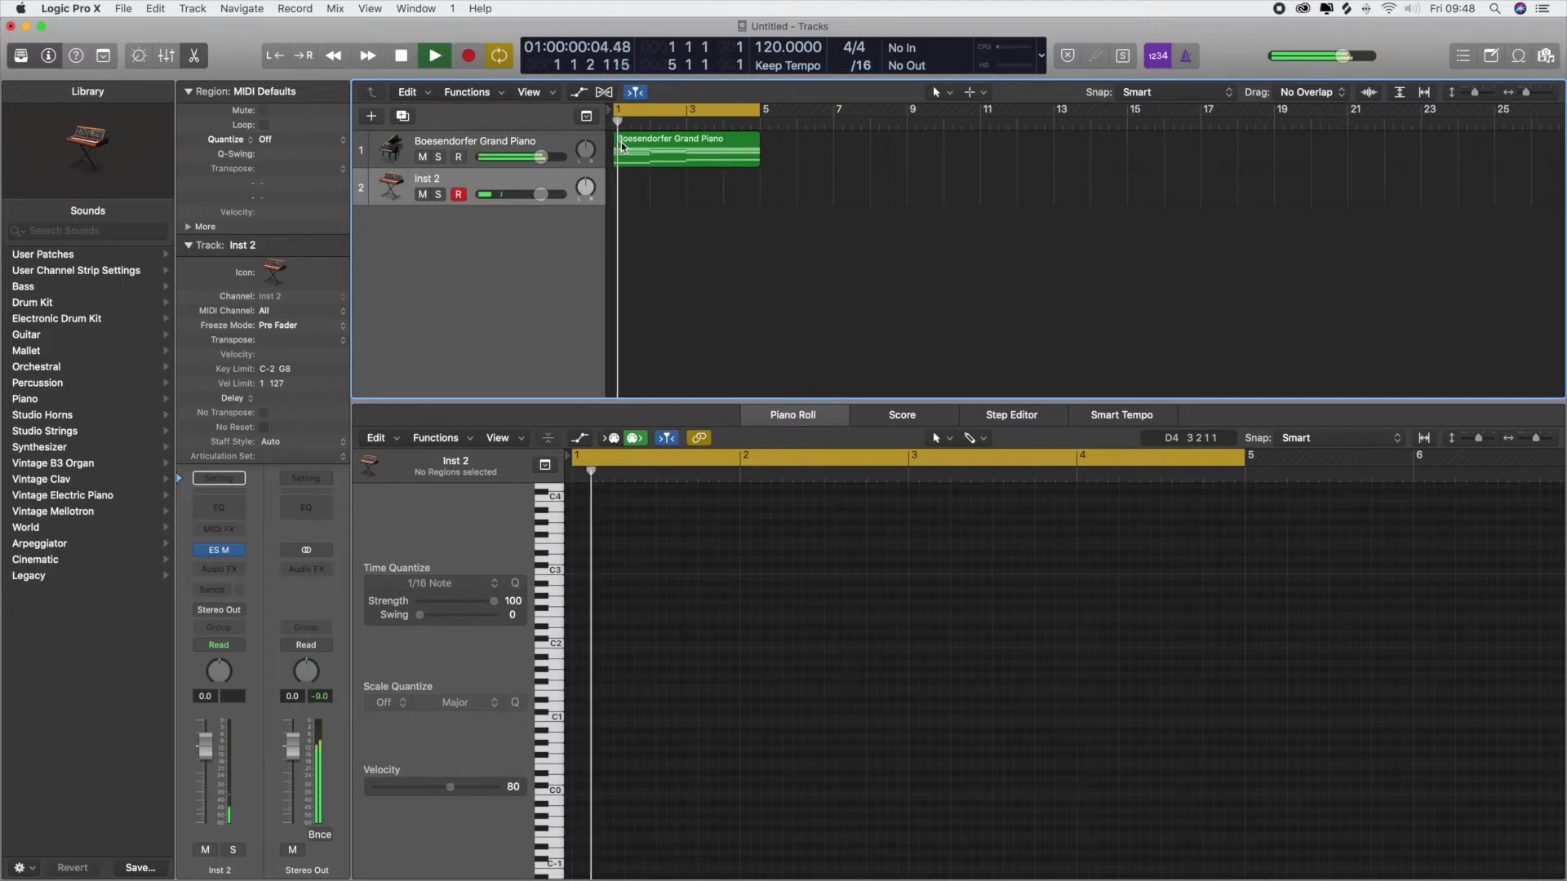
key("r")
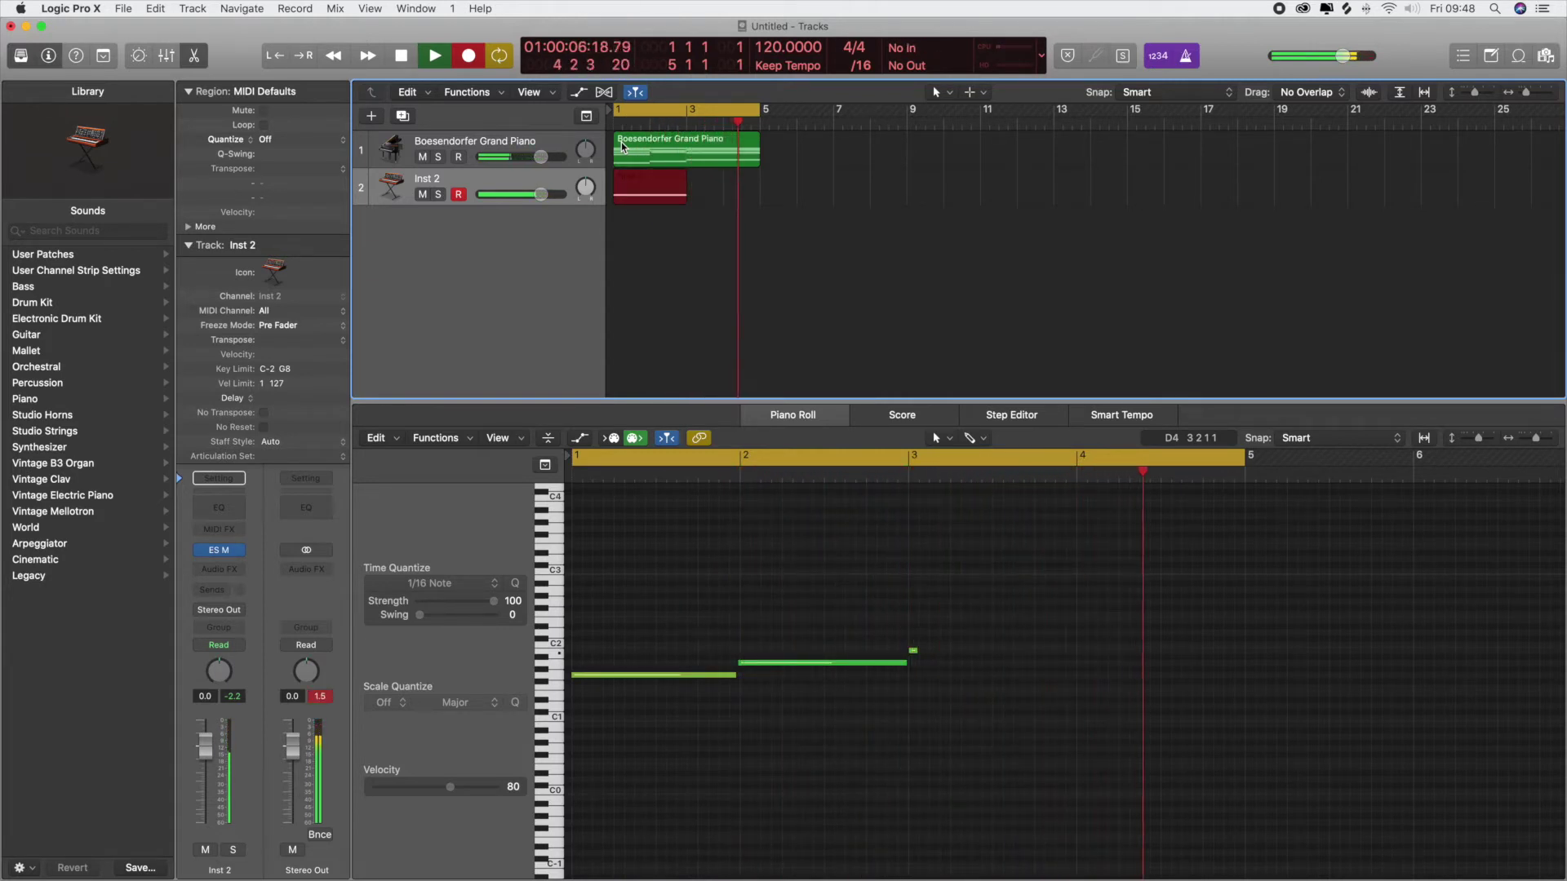
key("space")
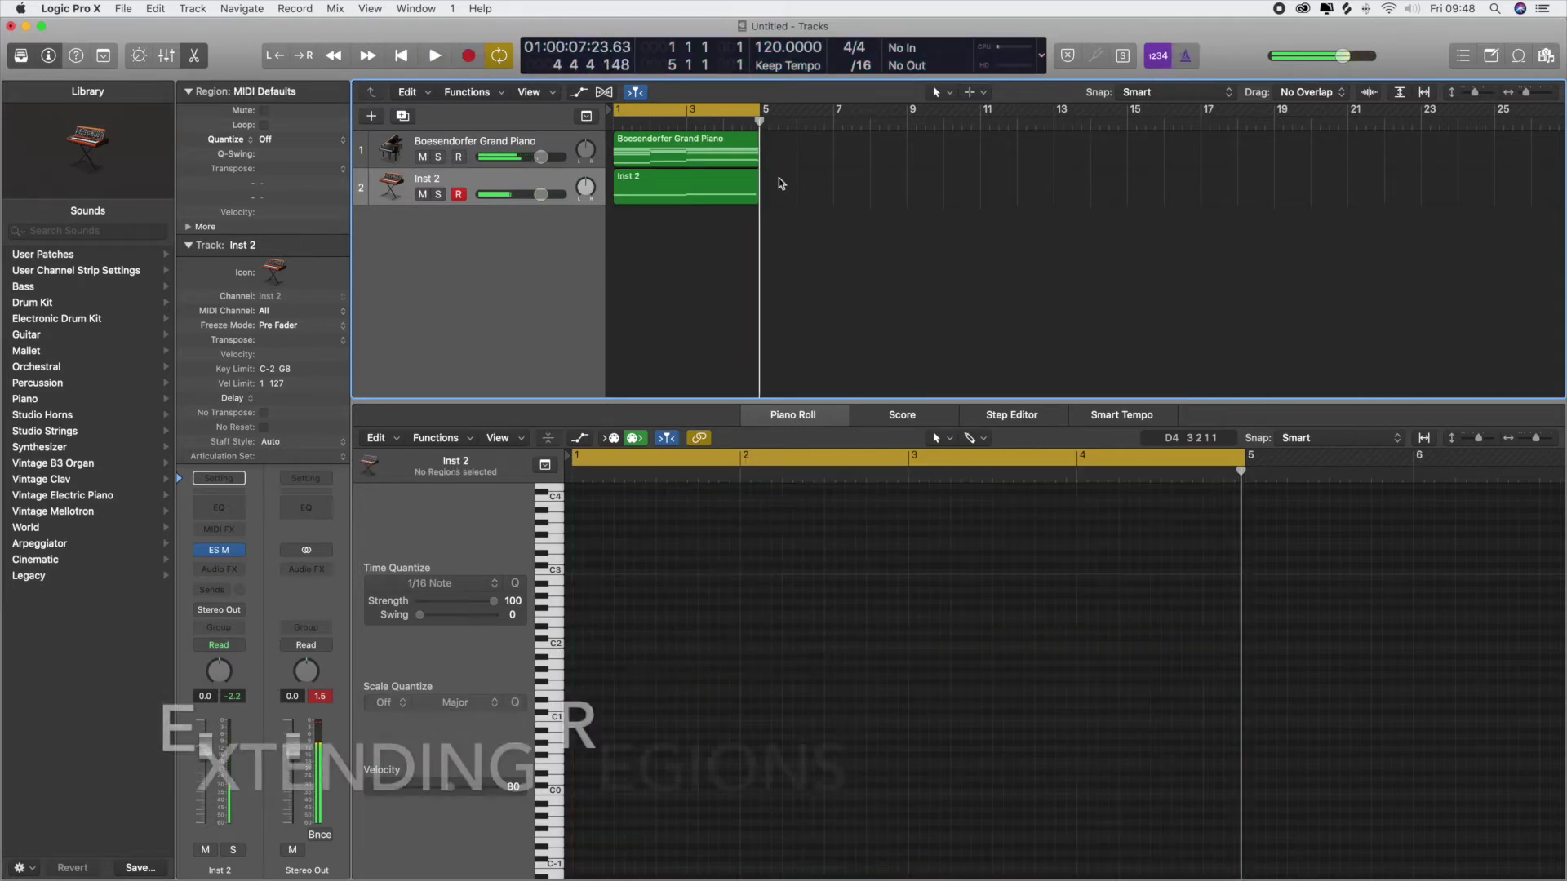
Extend the piano and Inst 2 regions to bar 9 so that their four-bar content repeats
left_click_drag(757, 148, 907, 148)
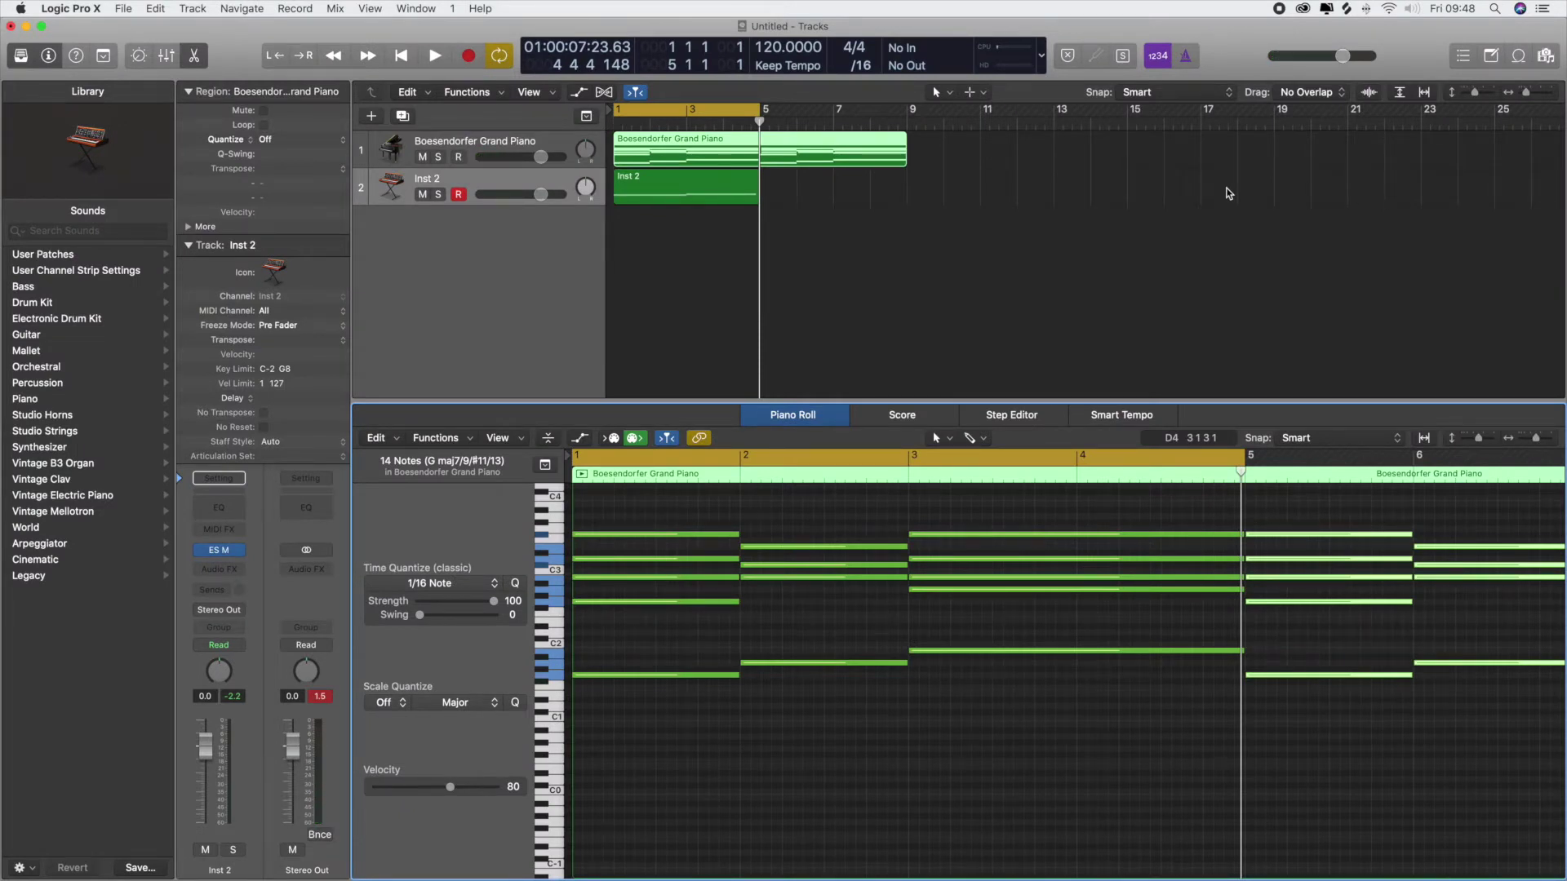
left_click(821, 203)
left_click_drag(759, 194, 907, 194)
Lengthen the second and third bass notes to end at bars 3 and 5, and play the arrangement
left_click_drag(1224, 650, 1242, 650)
left_click_drag(904, 663, 907, 663)
left_click_drag(1163, 569, 1259, 657)
left_click(1257, 656)
key("space")
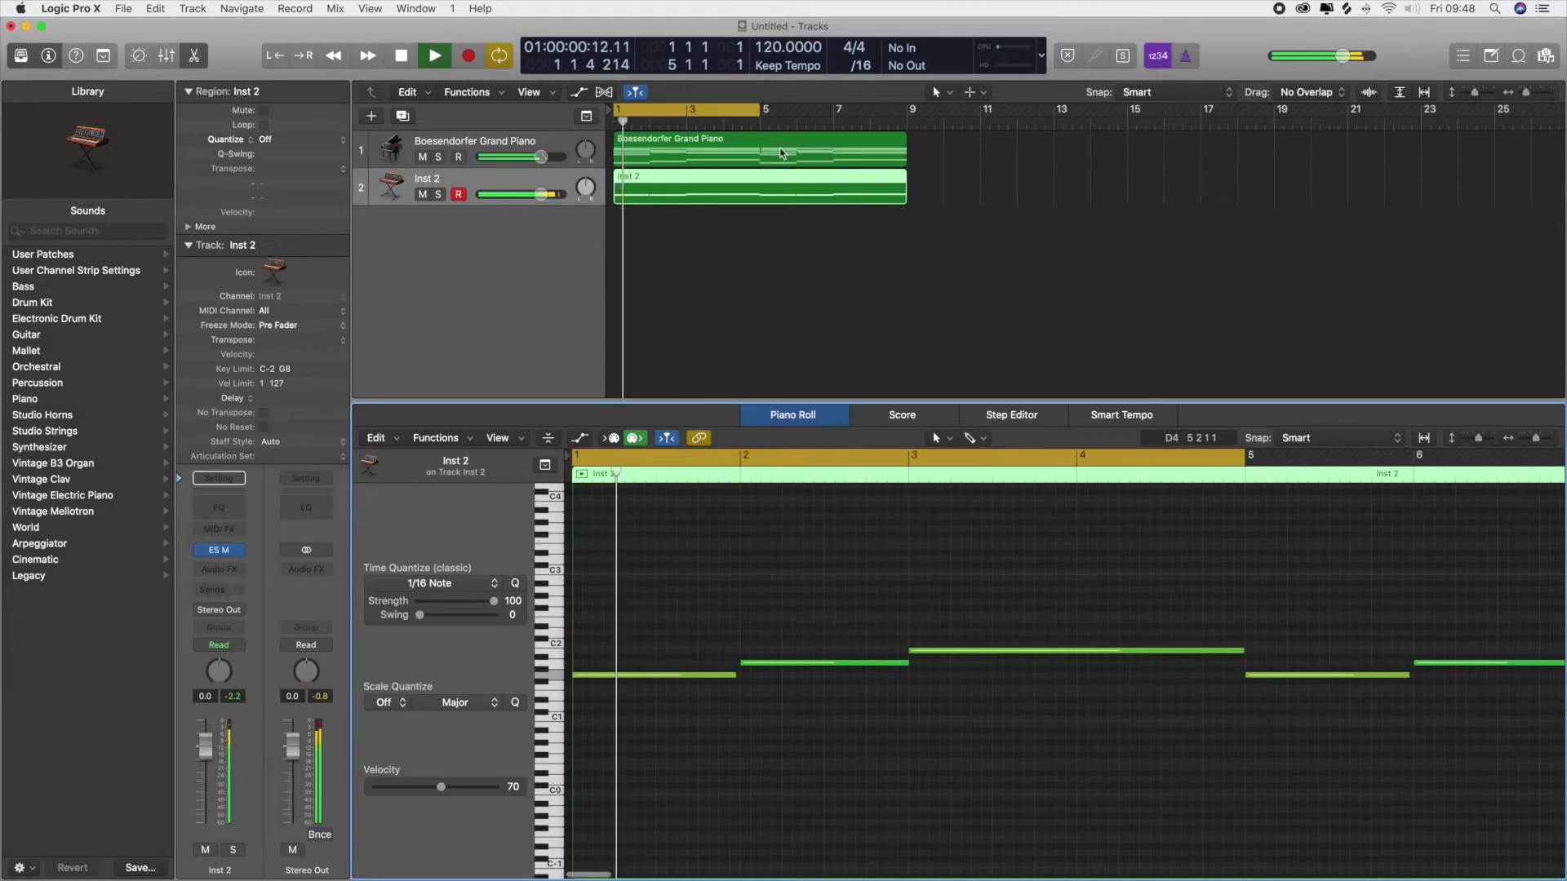
Transpose the final bass note starting at bar 7 down 12 semitones and listen to the passage
scroll(1377, 677, "right", 4)
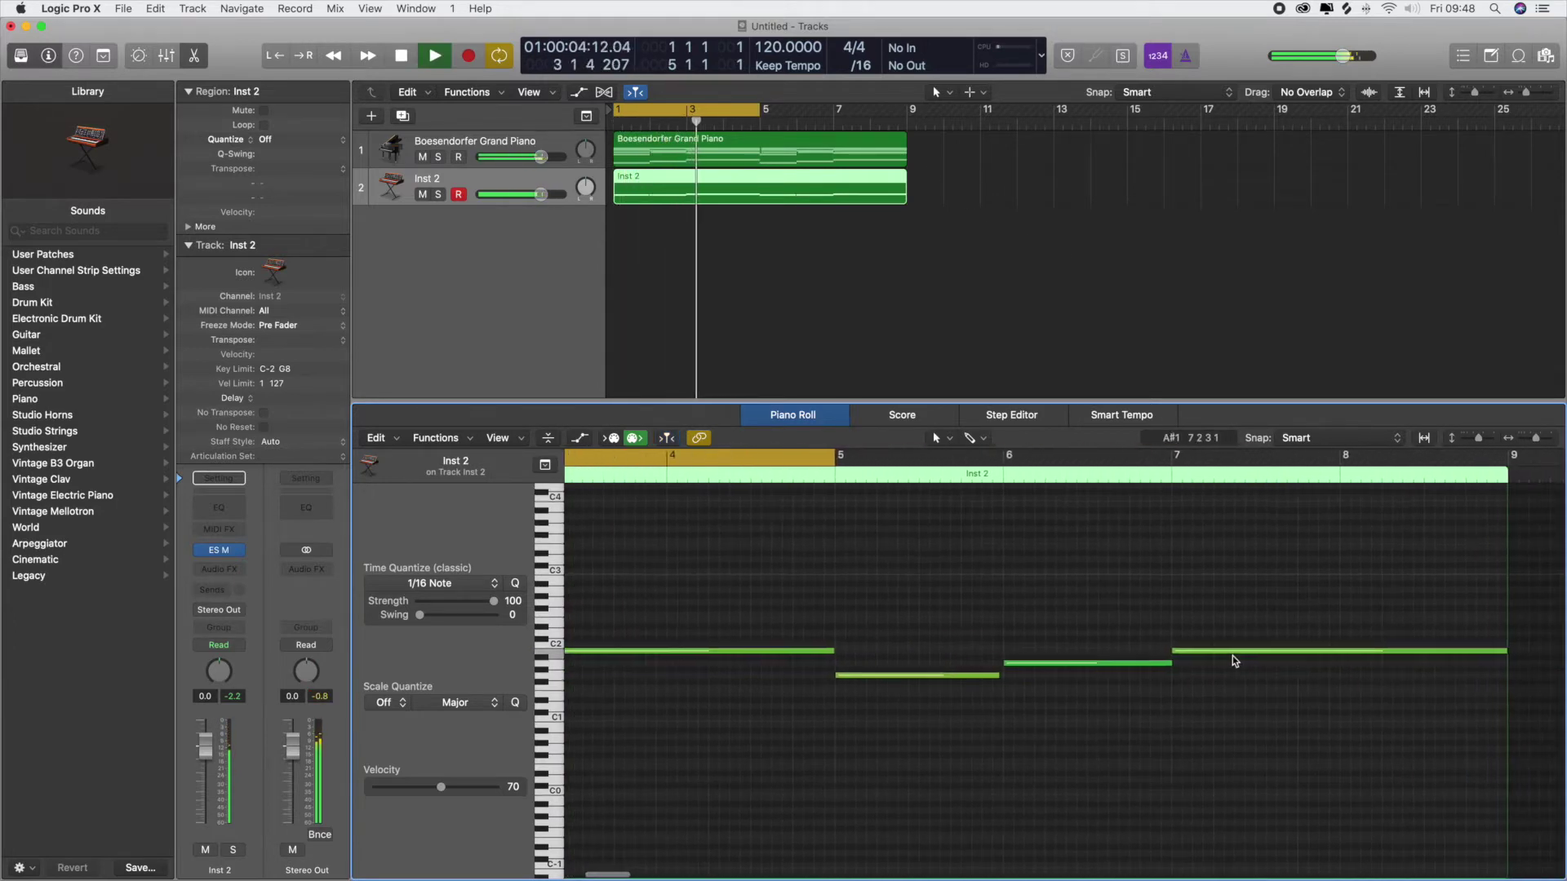
right_click(1288, 654)
left_click(1150, 822)
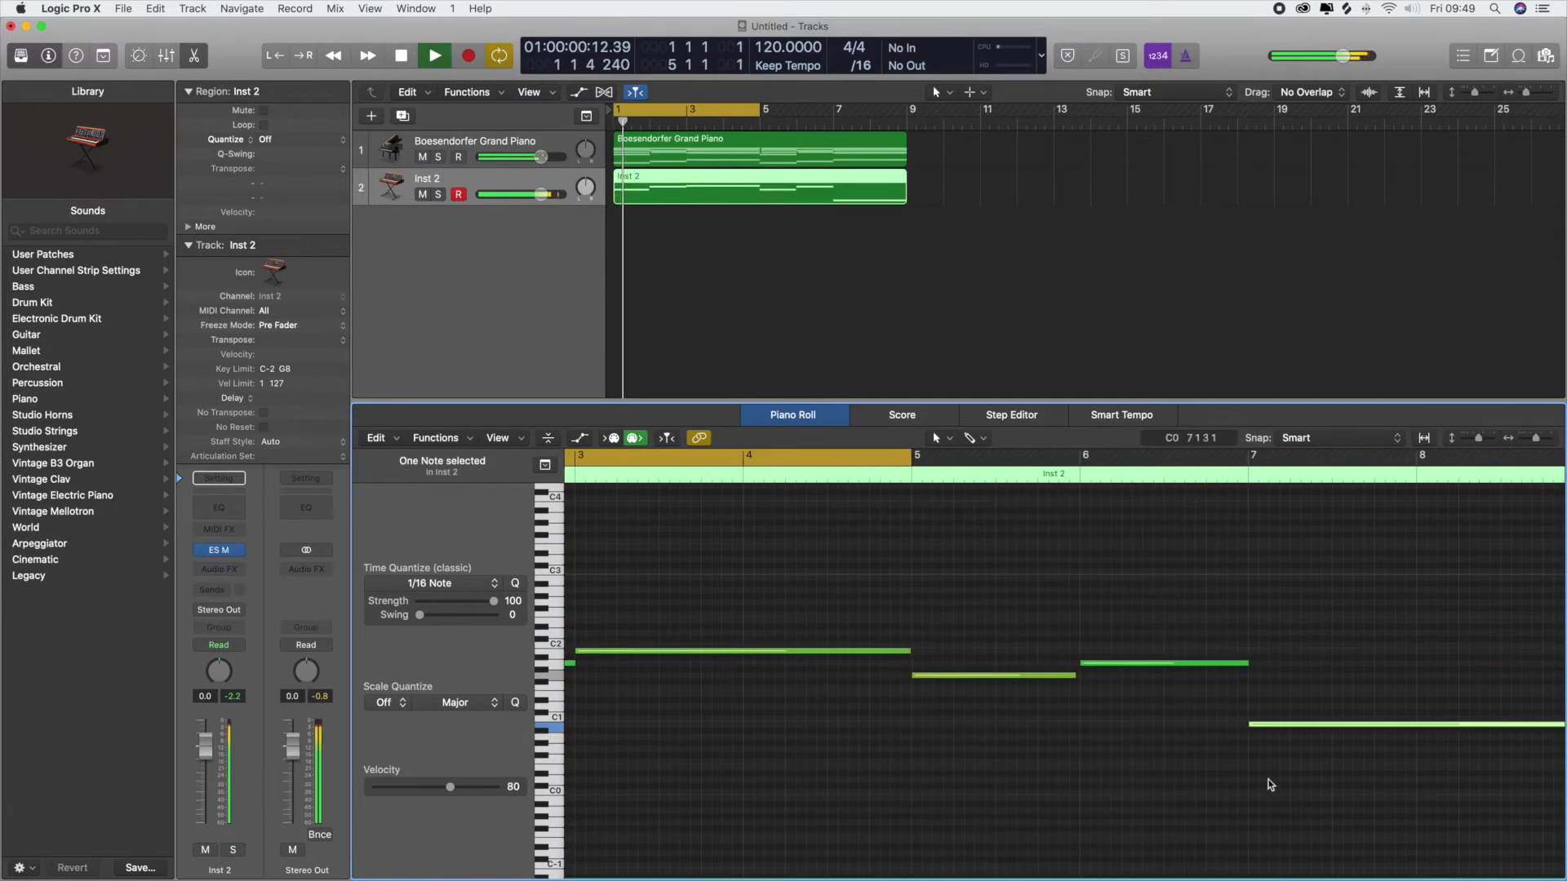
key("space")
scroll(1315, 720, "right", 1)
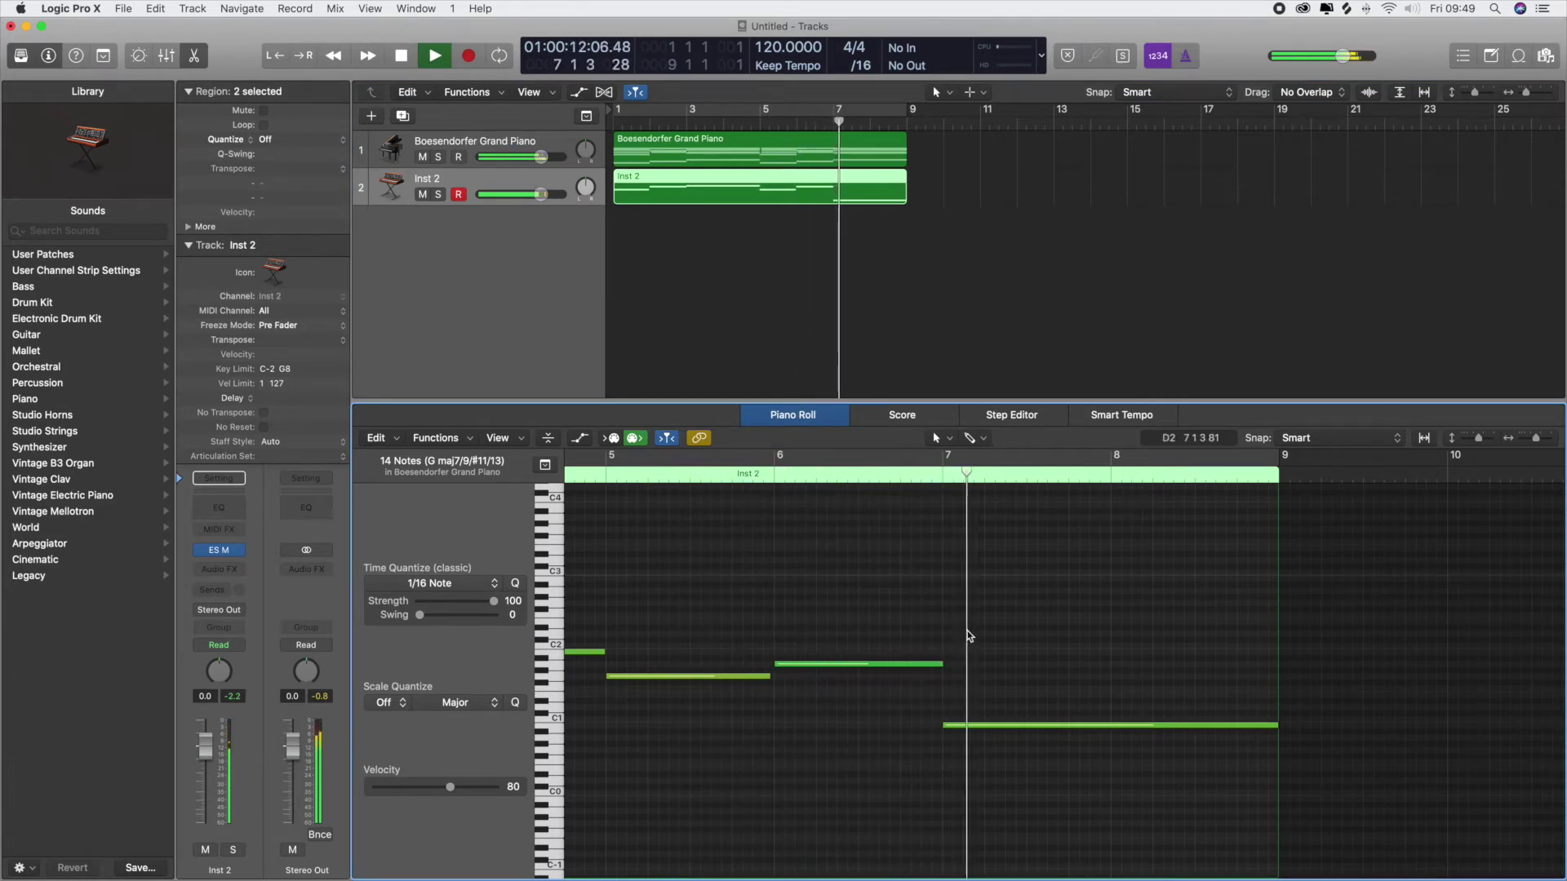
key("space")
Set the cycle range to match the Inst 2 region from bar 1 to 9 and play the loop
left_click(816, 263)
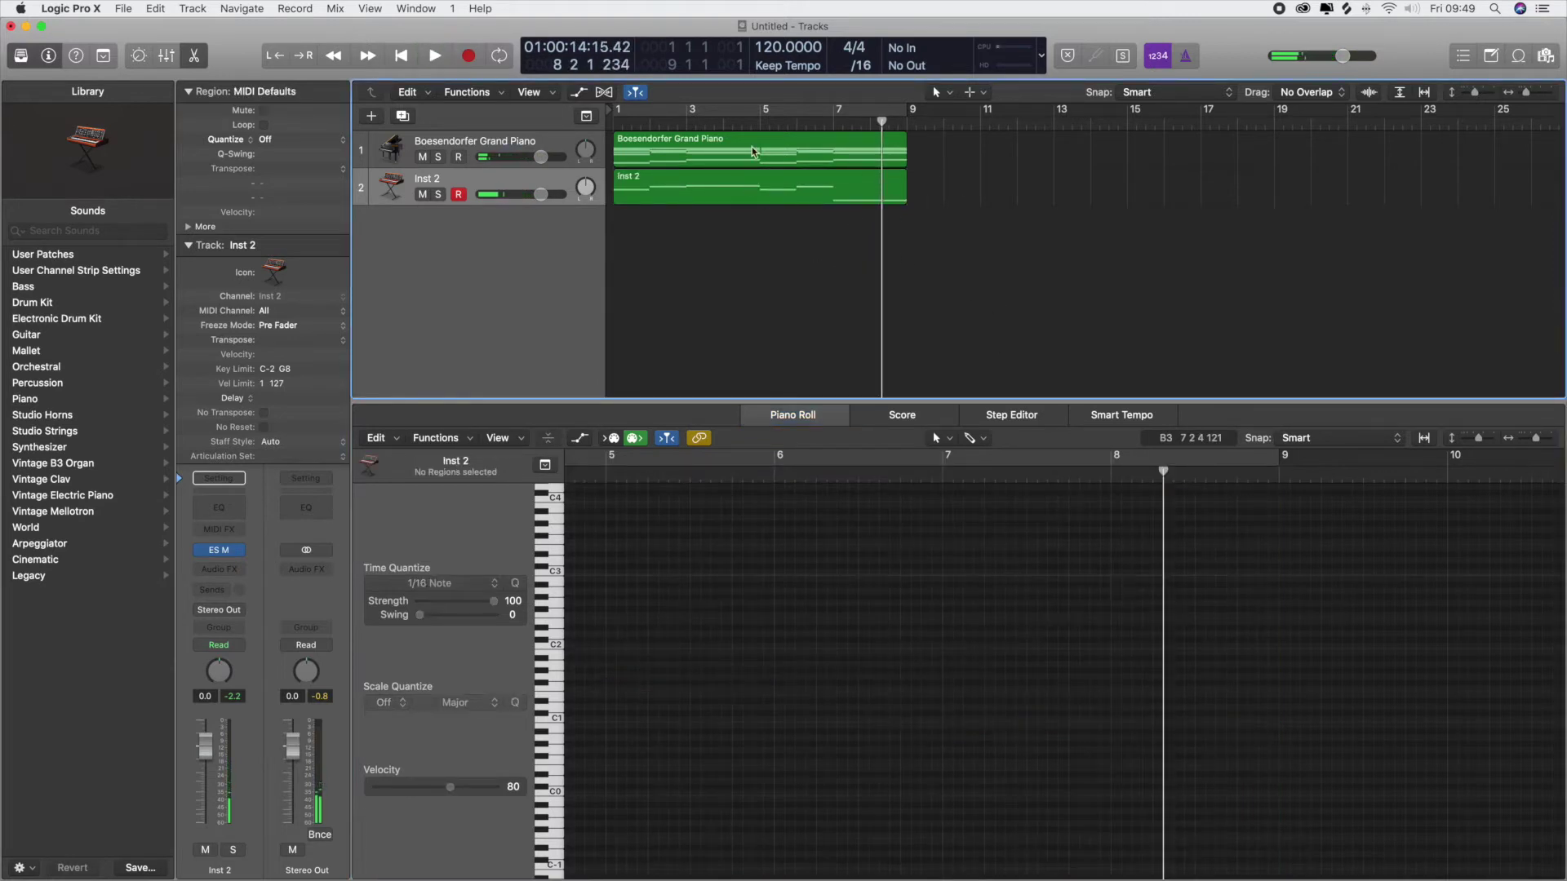
left_click(538, 182)
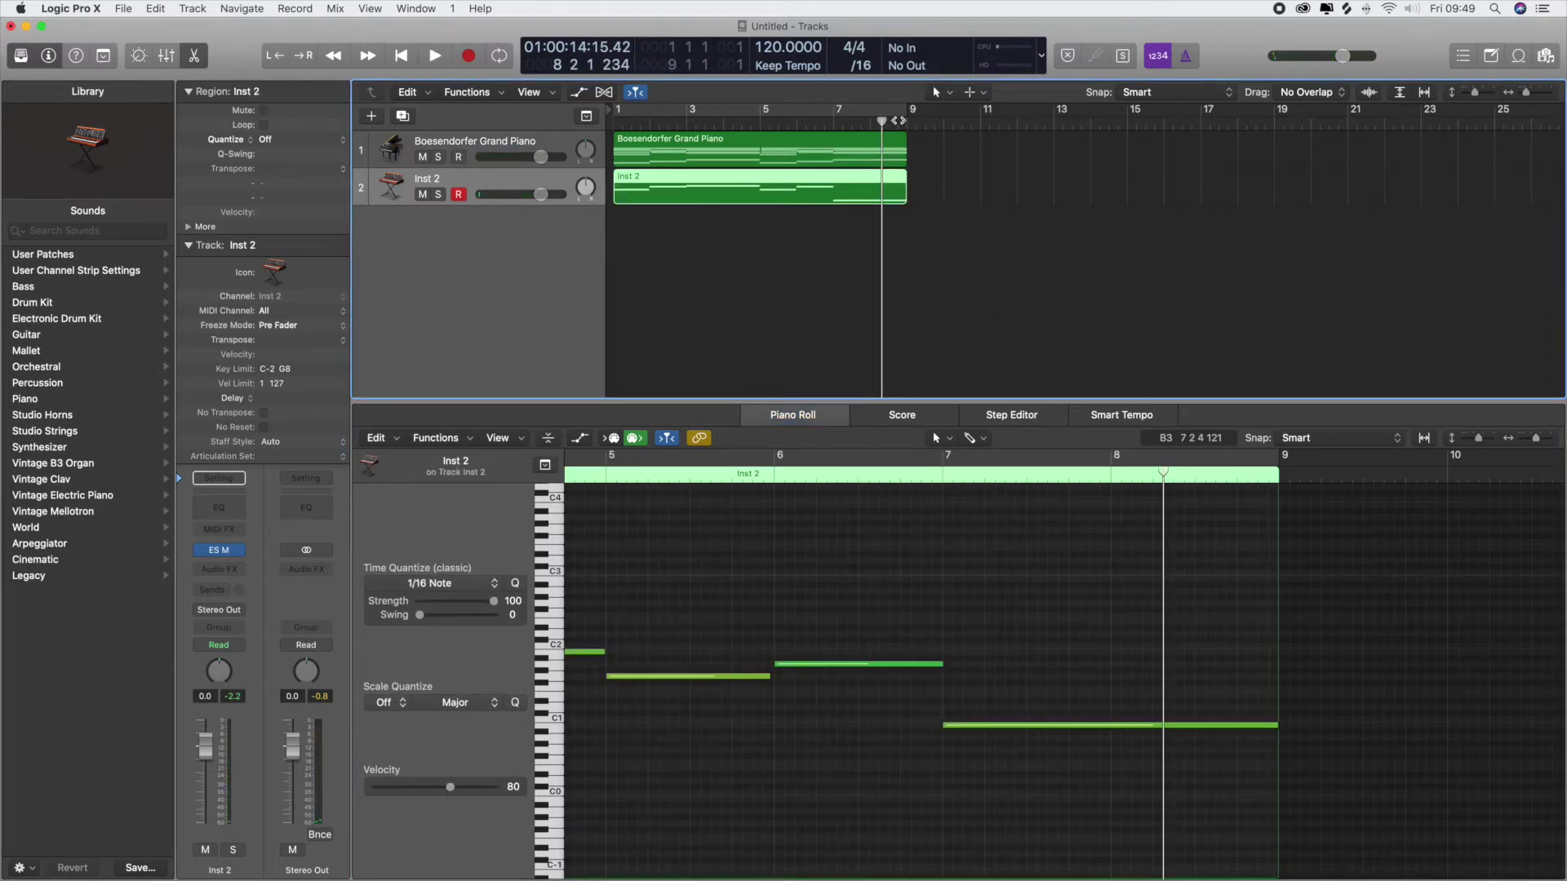
key("cmd+u")
key("space")
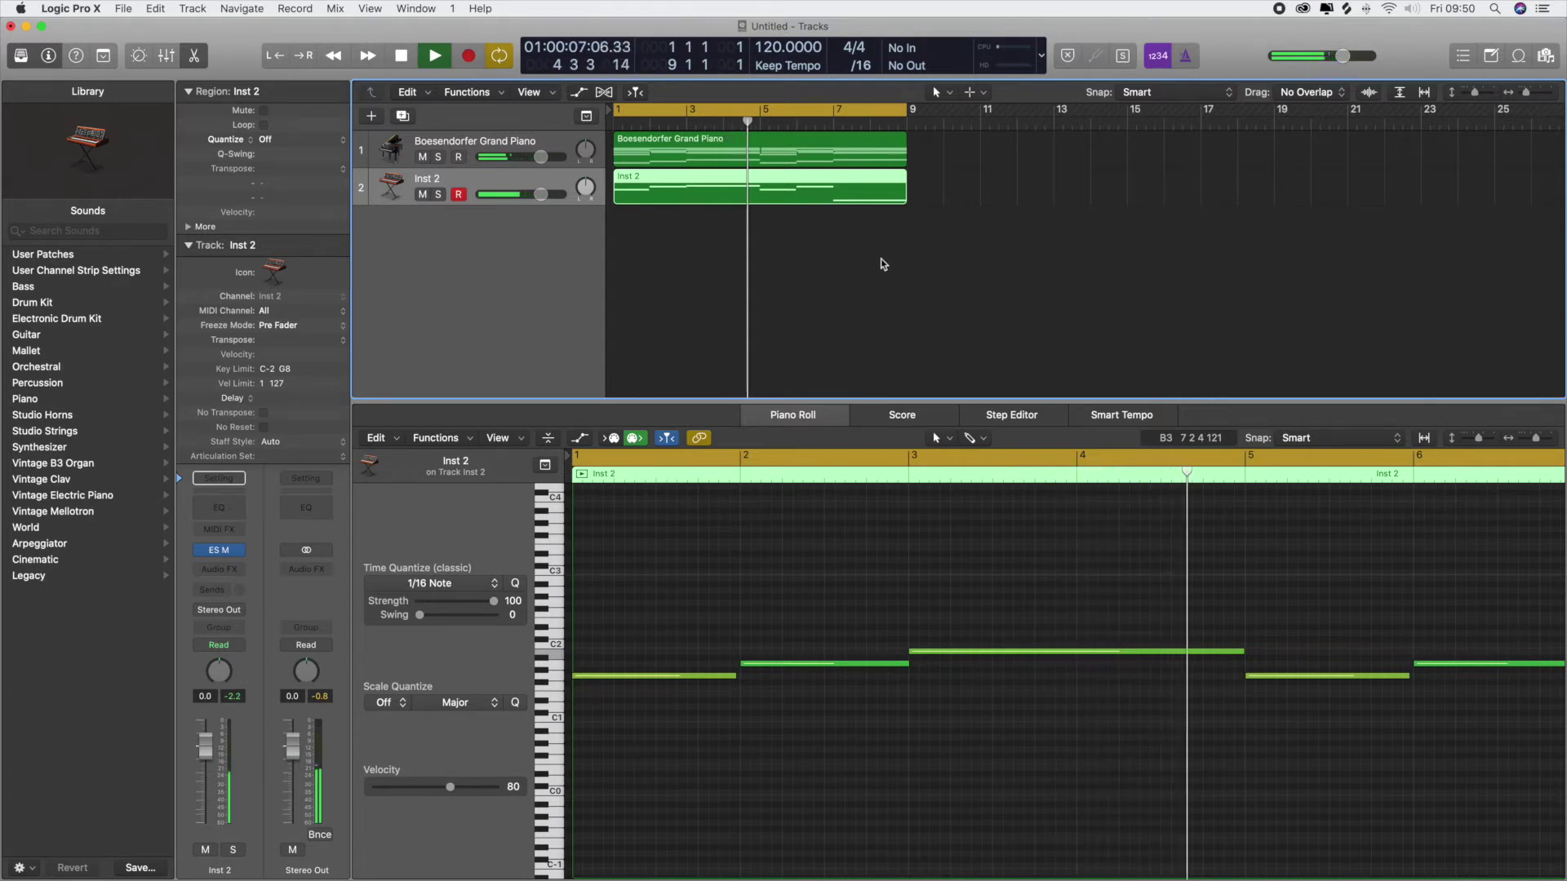
key("space")
Add a third software instrument track below Inst 2 and load Drum Machine Designer on it
left_click(694, 285)
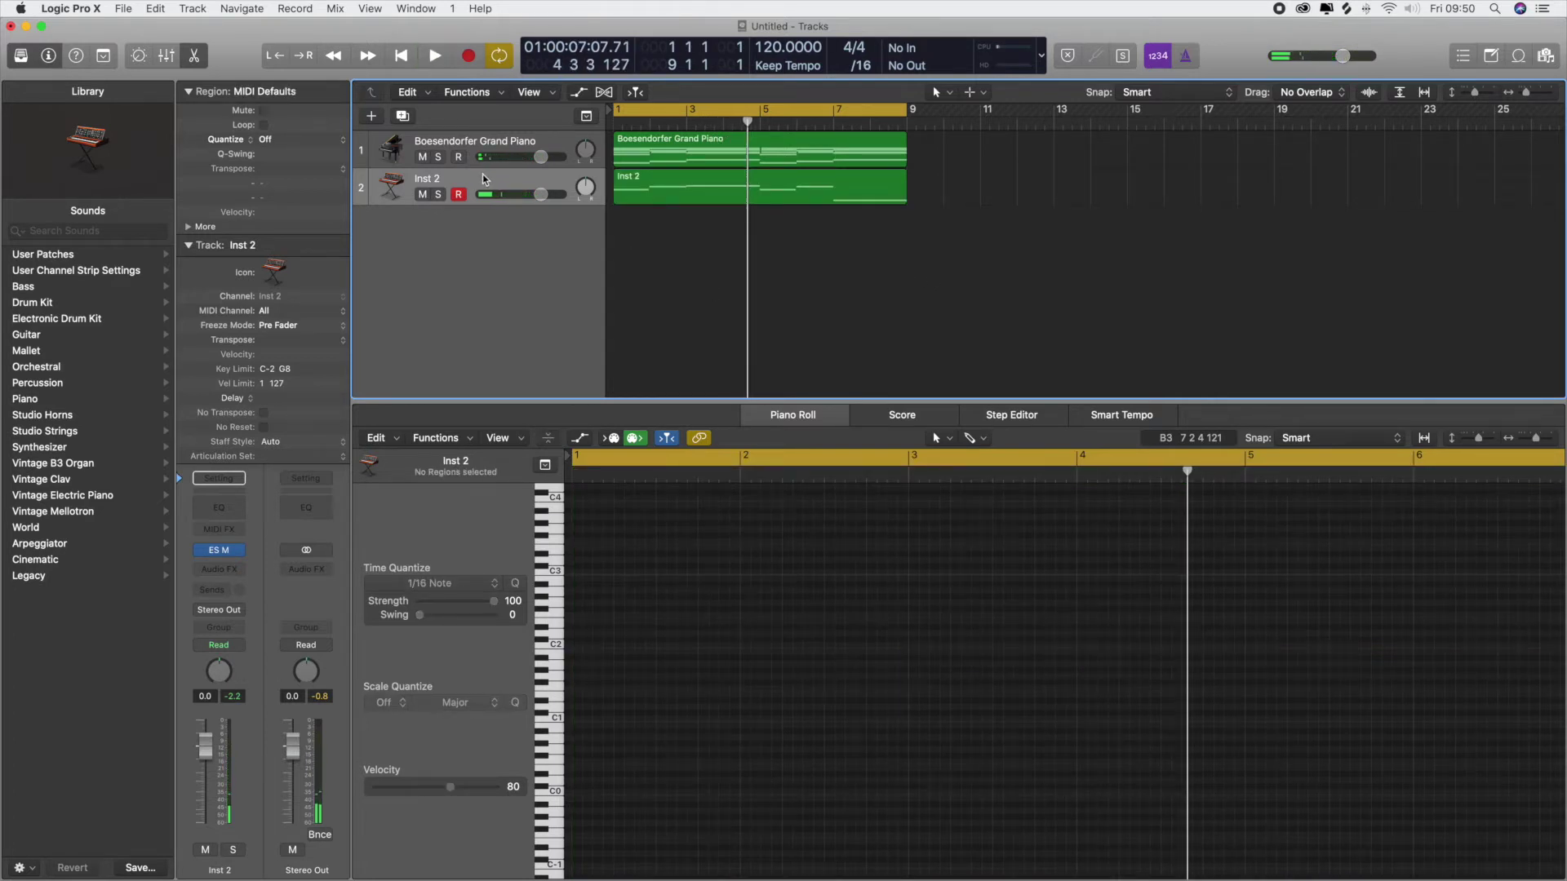
left_click(482, 178)
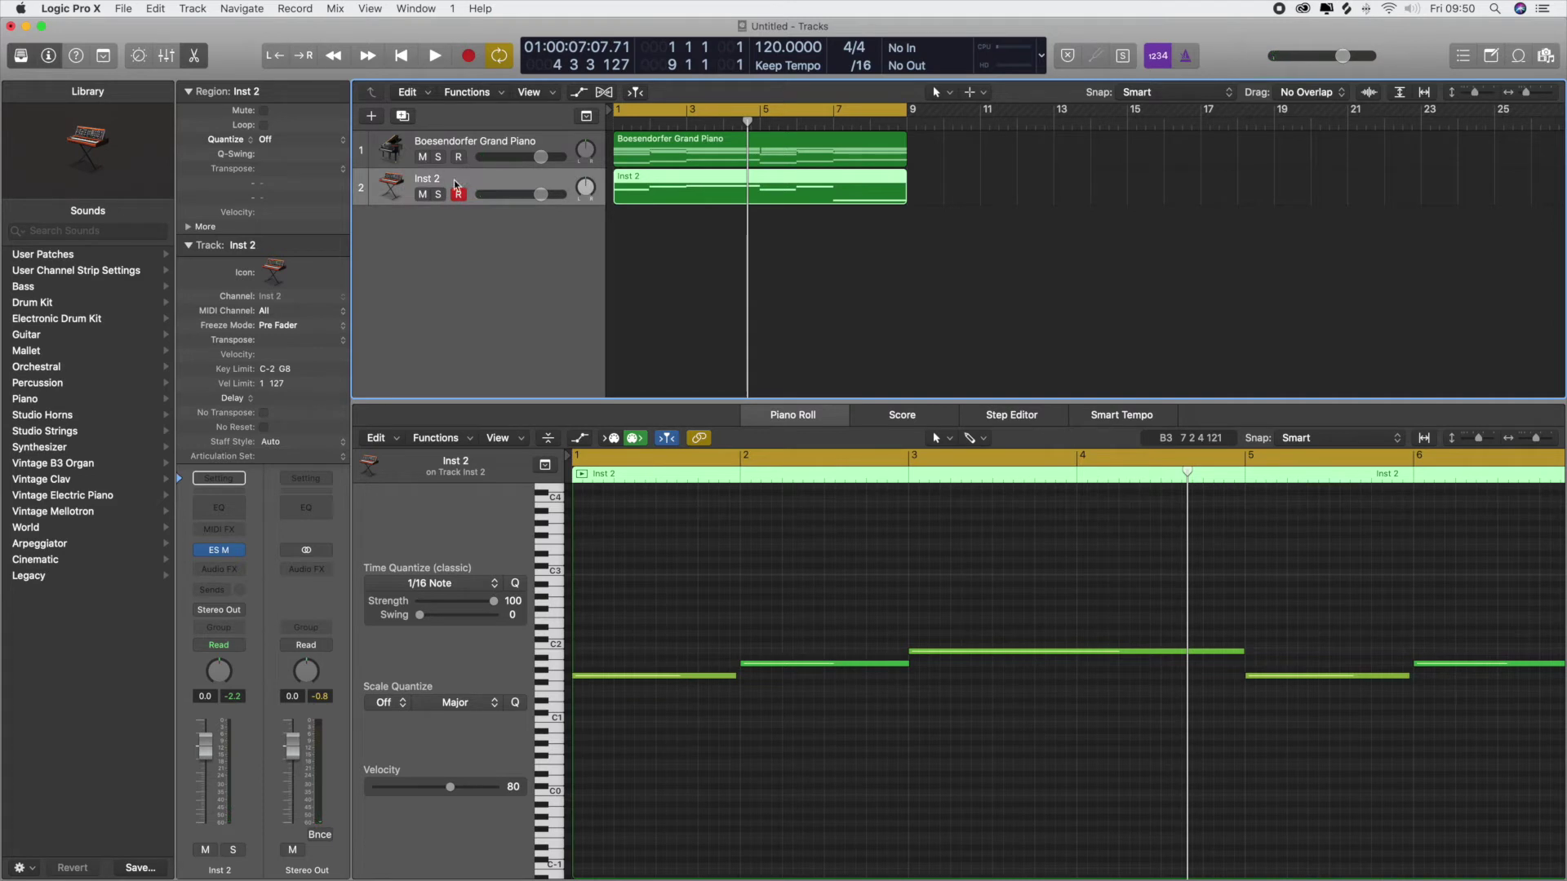
left_click(375, 116)
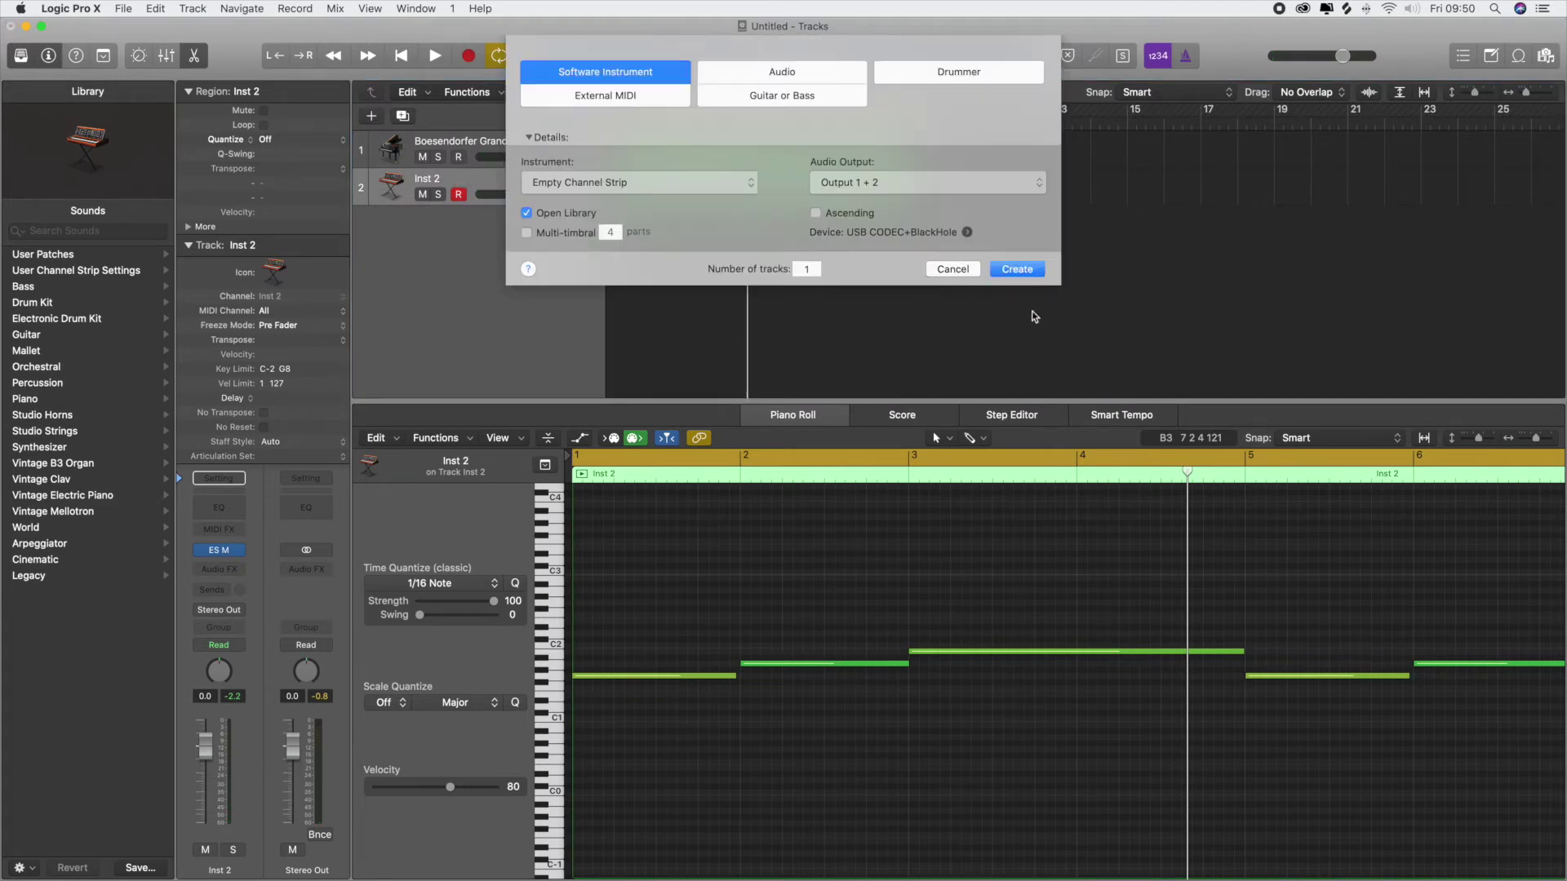
left_click(1020, 270)
left_click(492, 217)
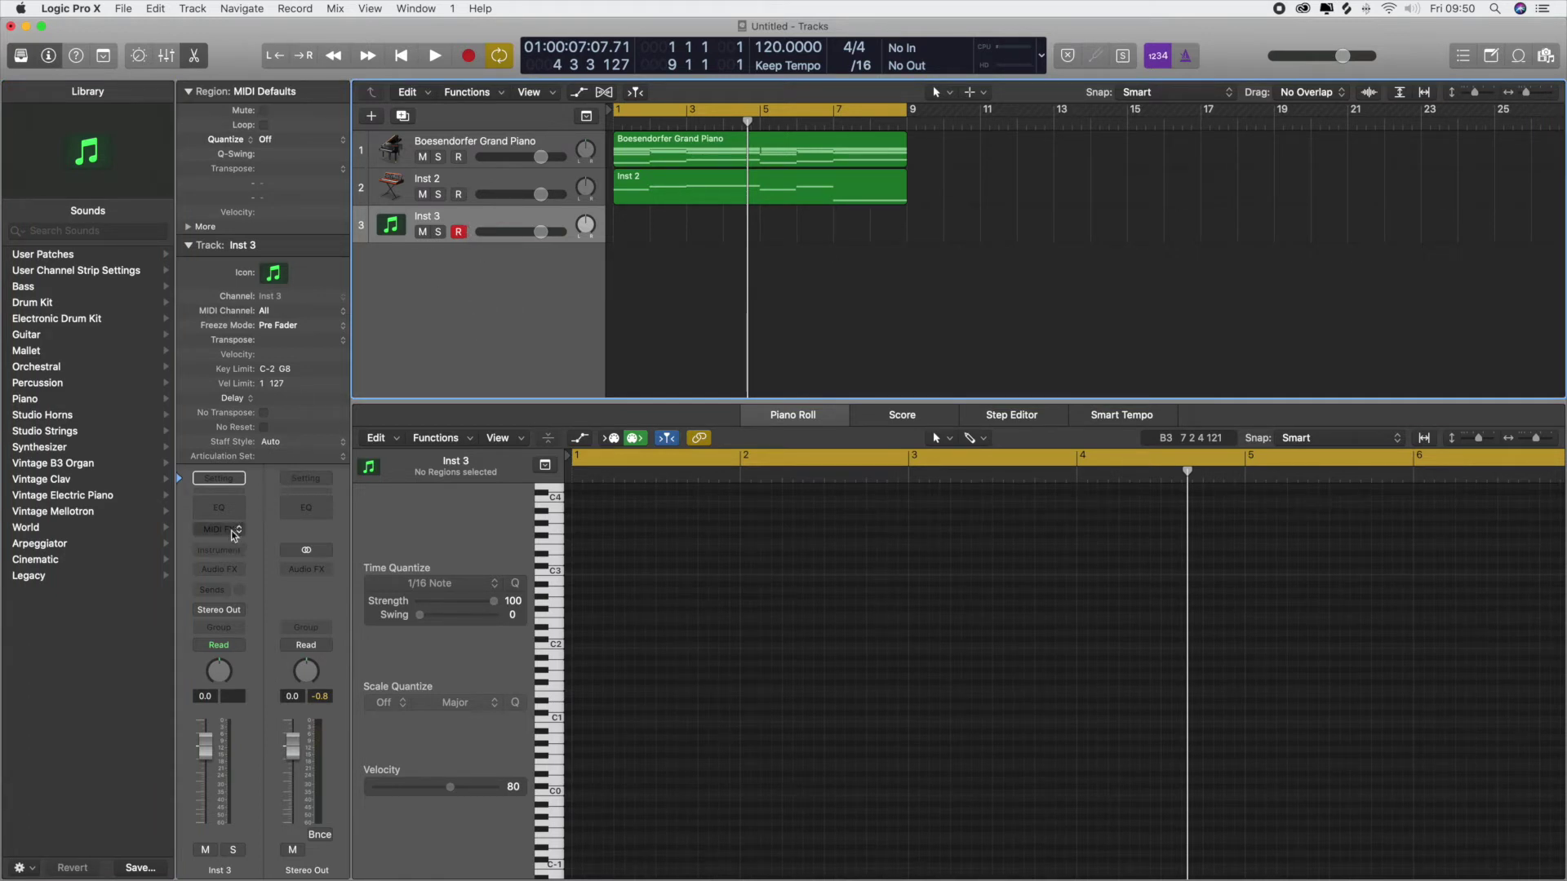
left_click(231, 556)
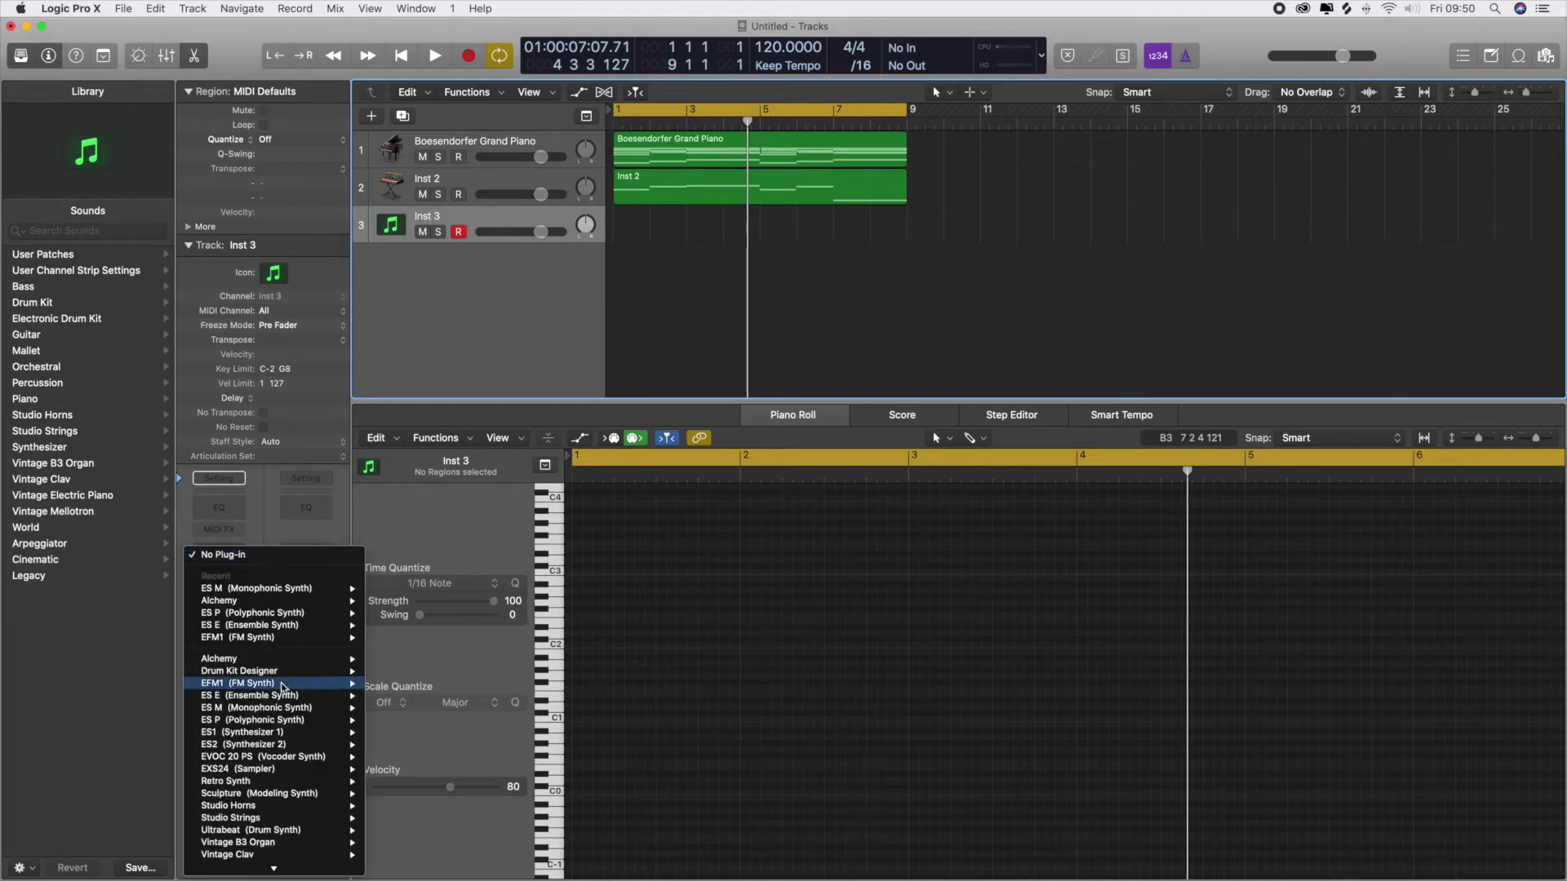
scroll(285, 735, "down", 3)
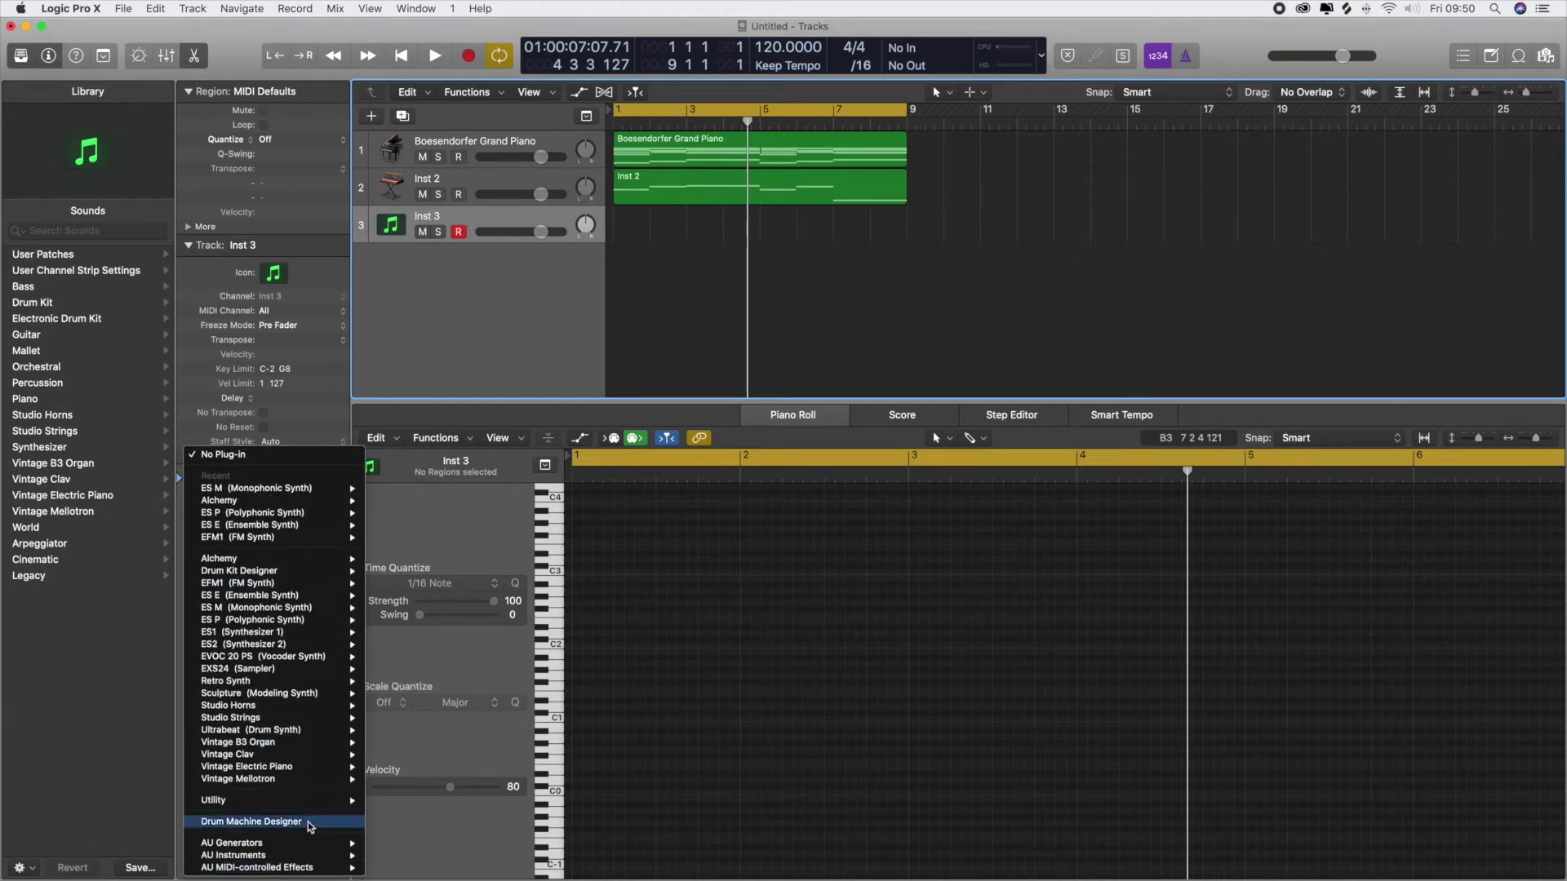
left_click(306, 821)
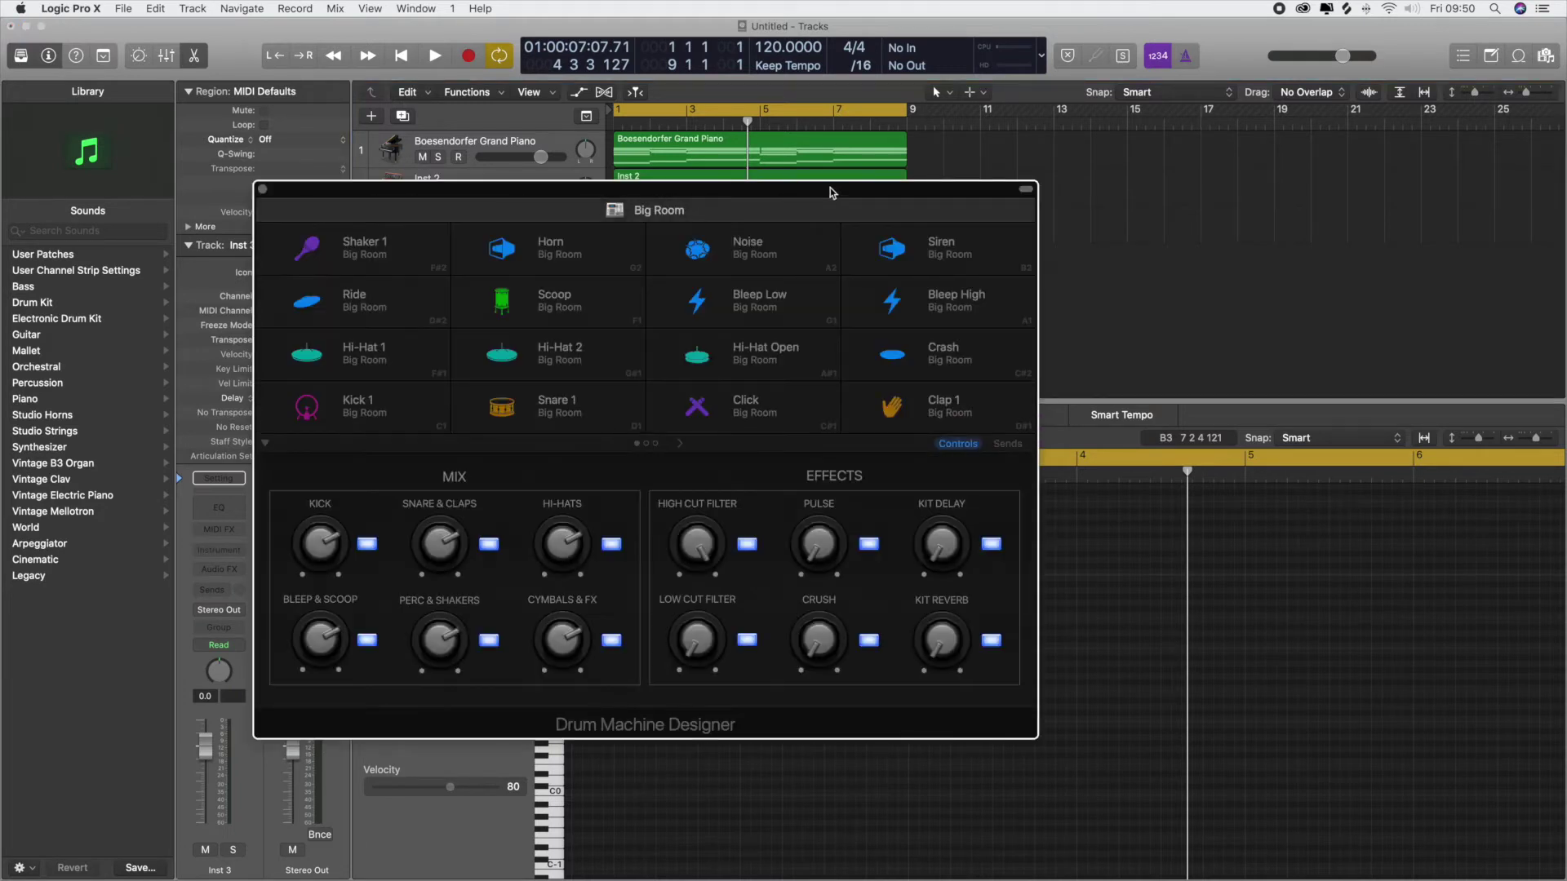
left_click_drag(805, 198, 960, 178)
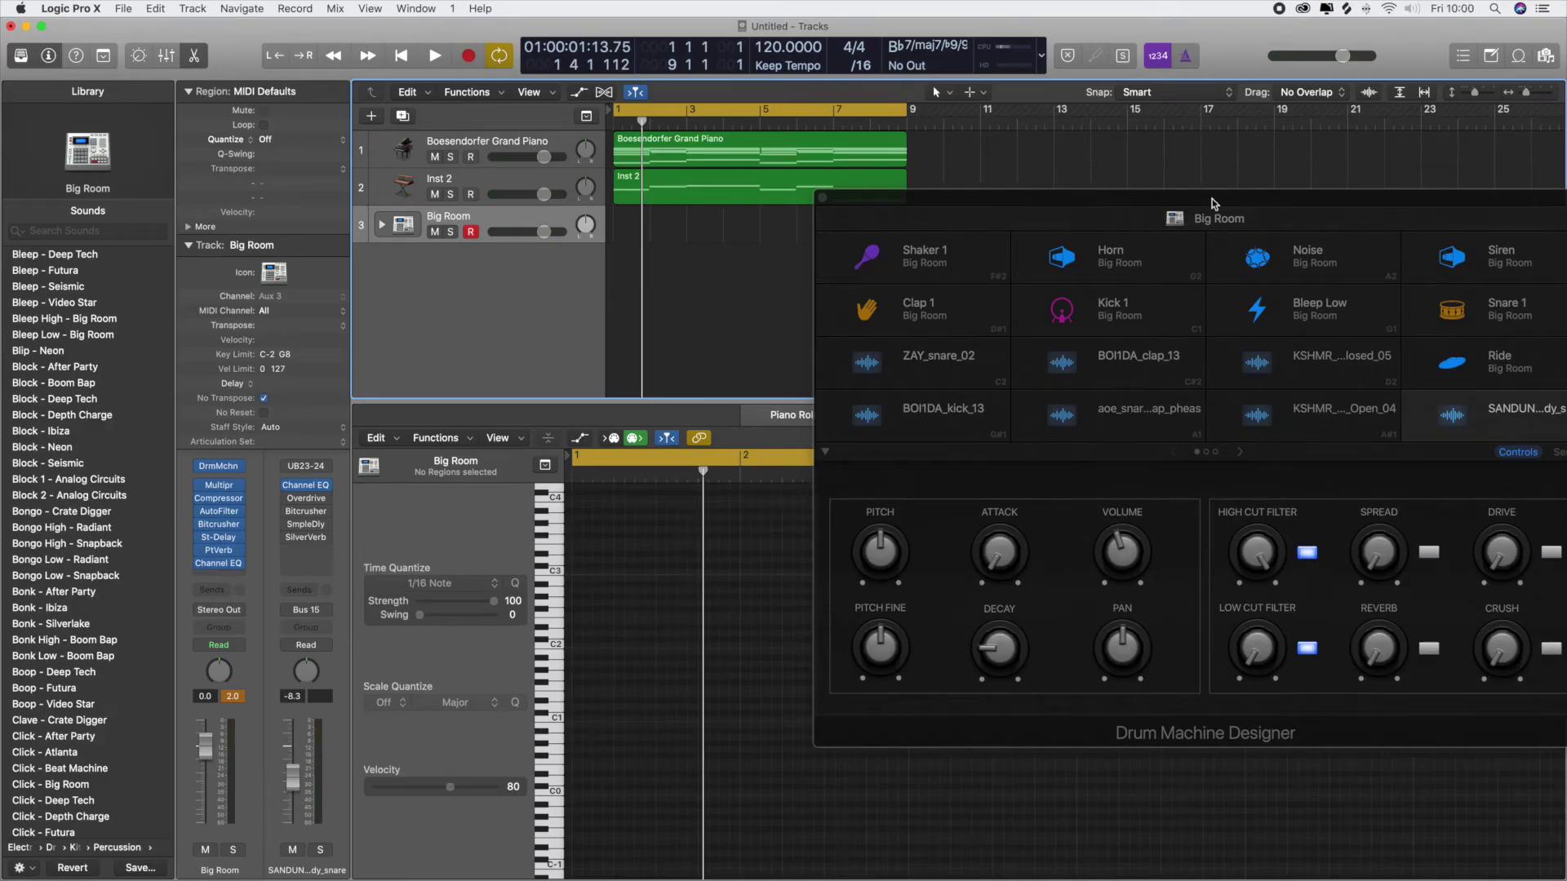
Play the eight-bar loop and try out drum sounds from the Big Room kit over it
left_click_drag(1214, 203, 1030, 206)
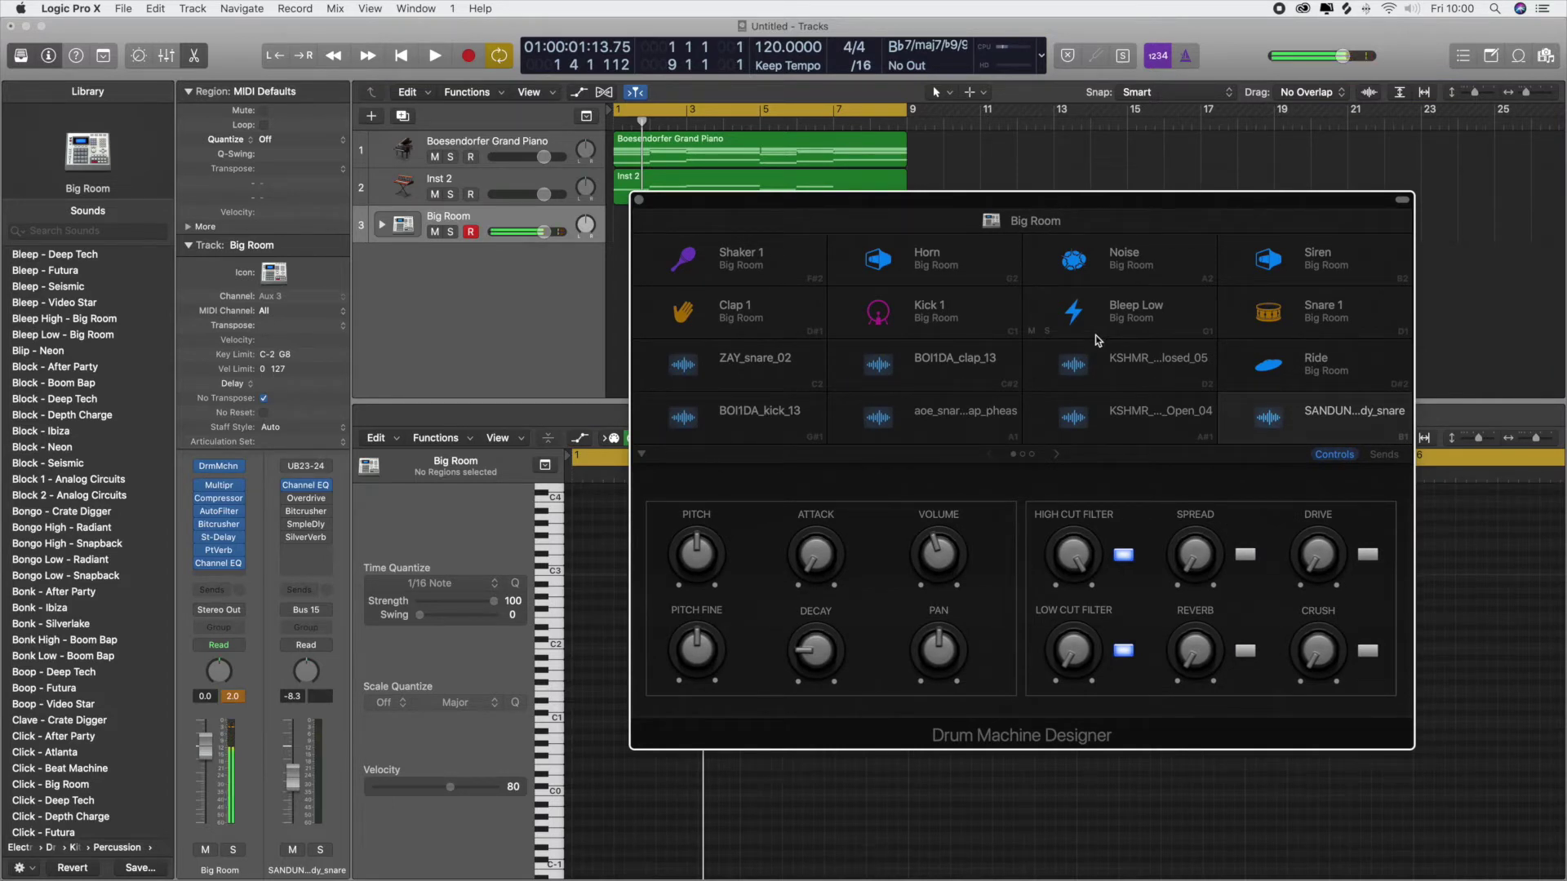
key("space")
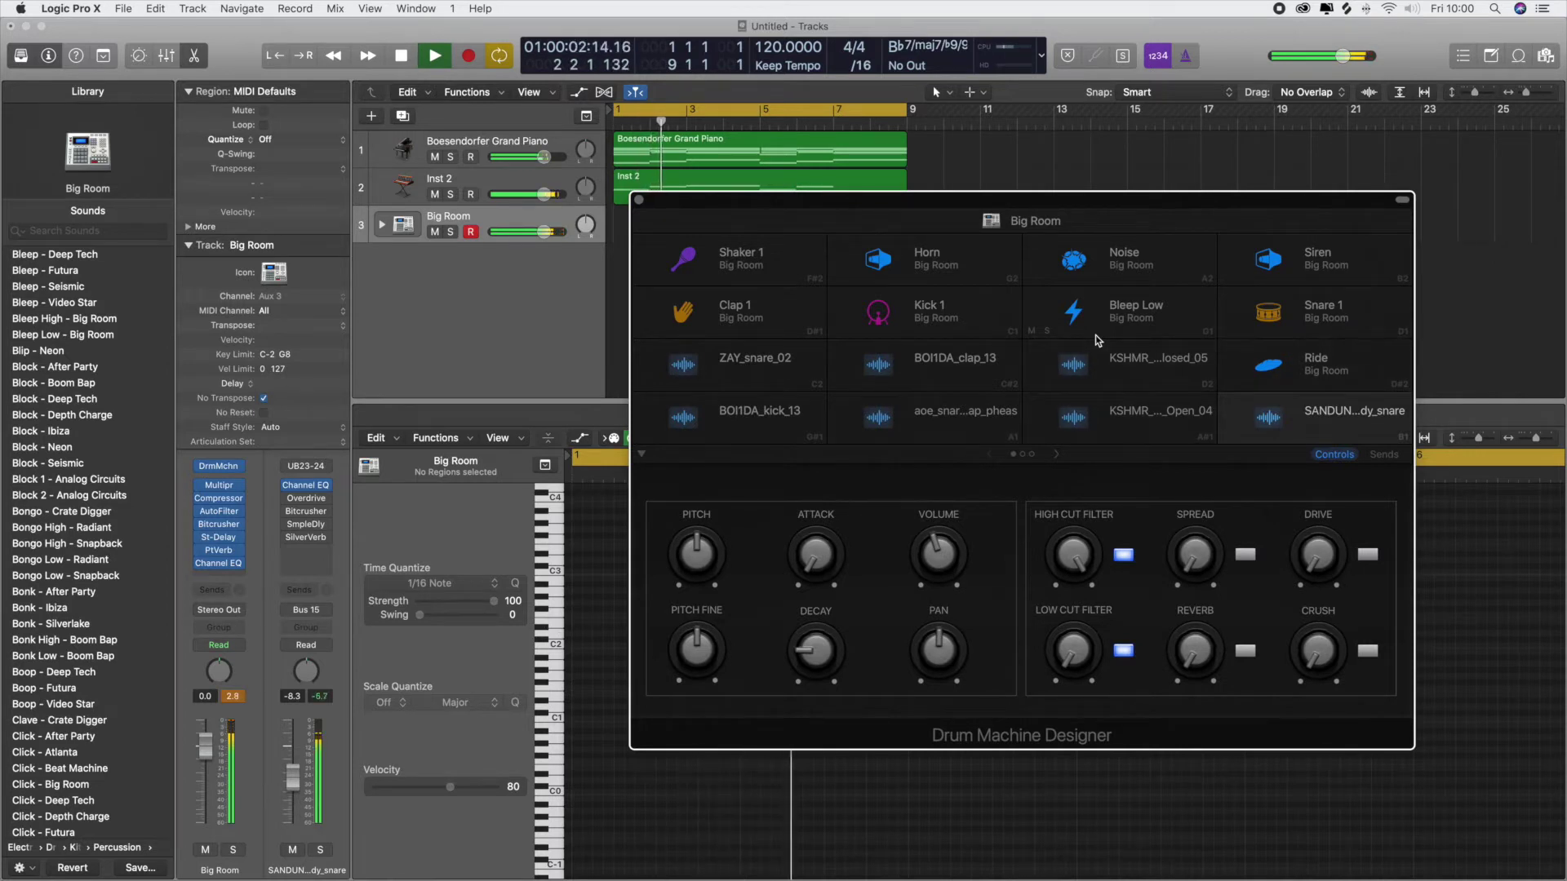
key("space")
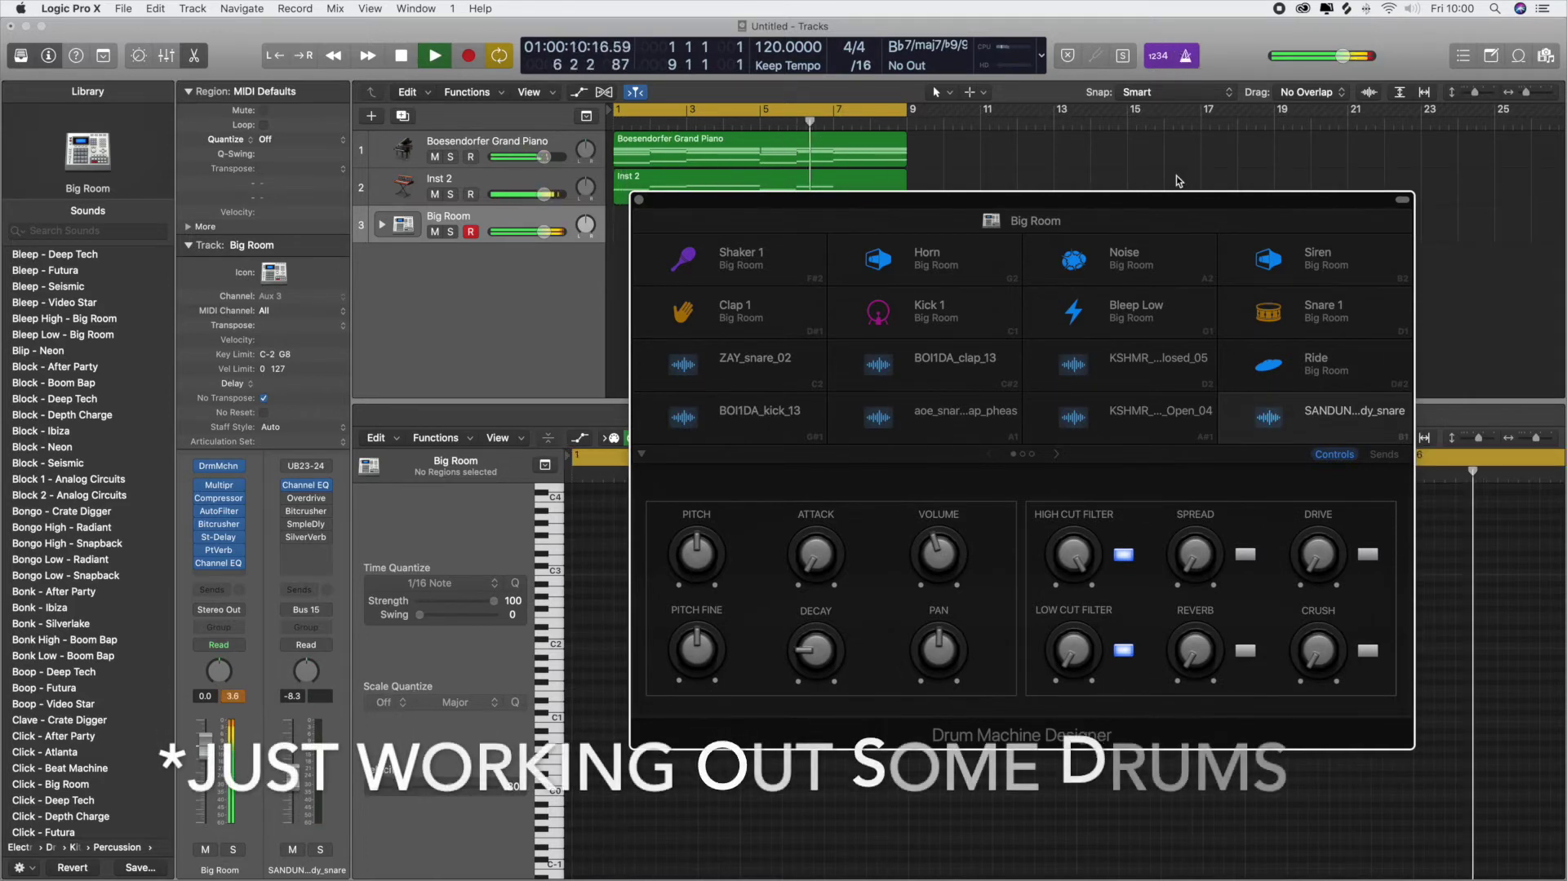
key("space")
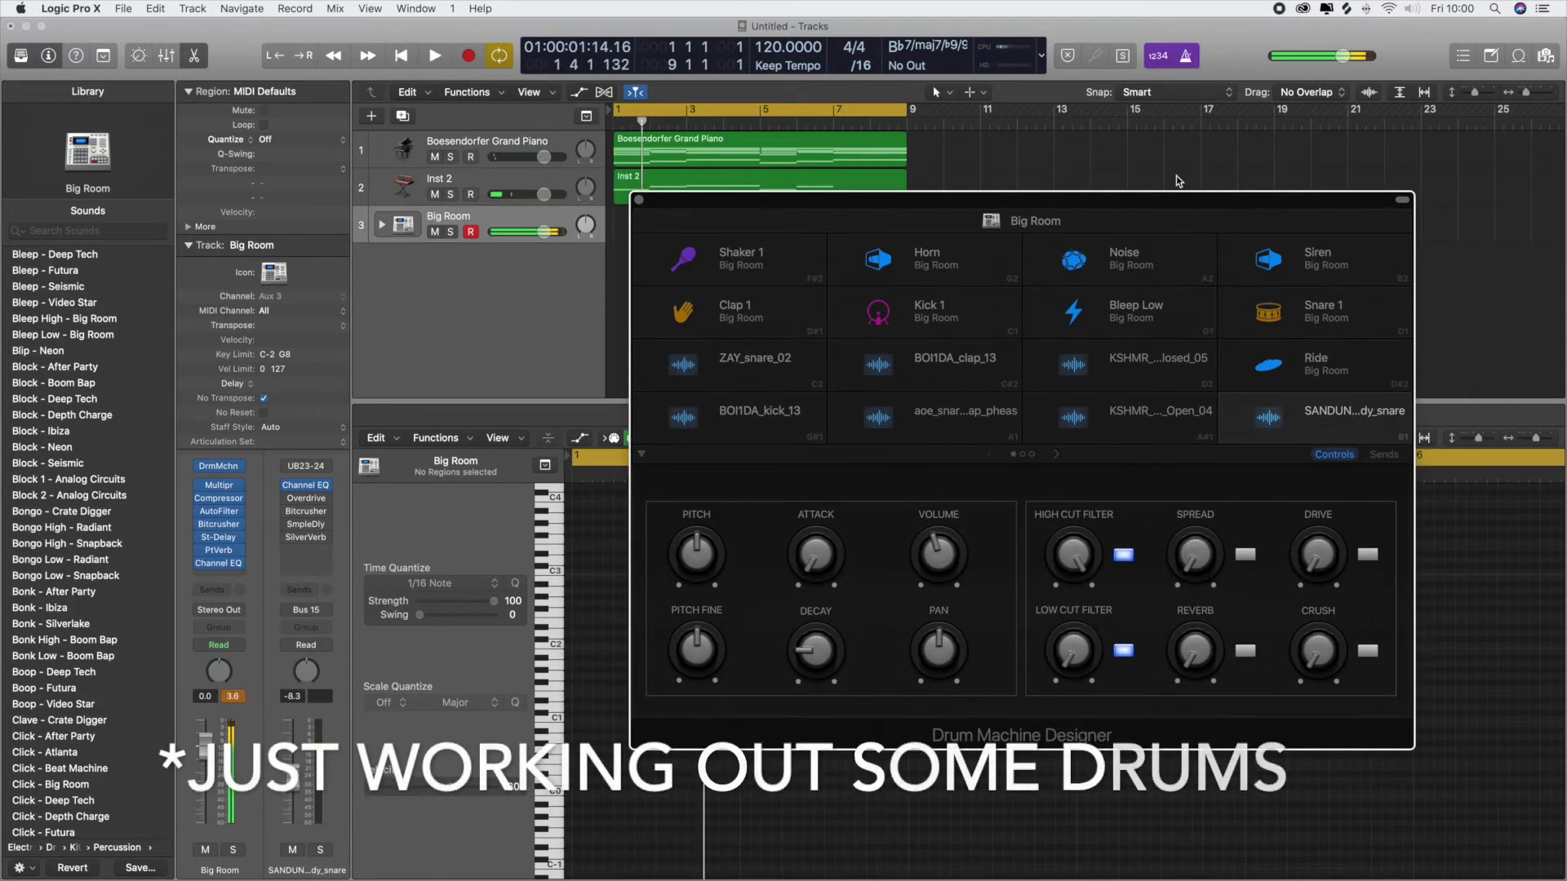
key("space")
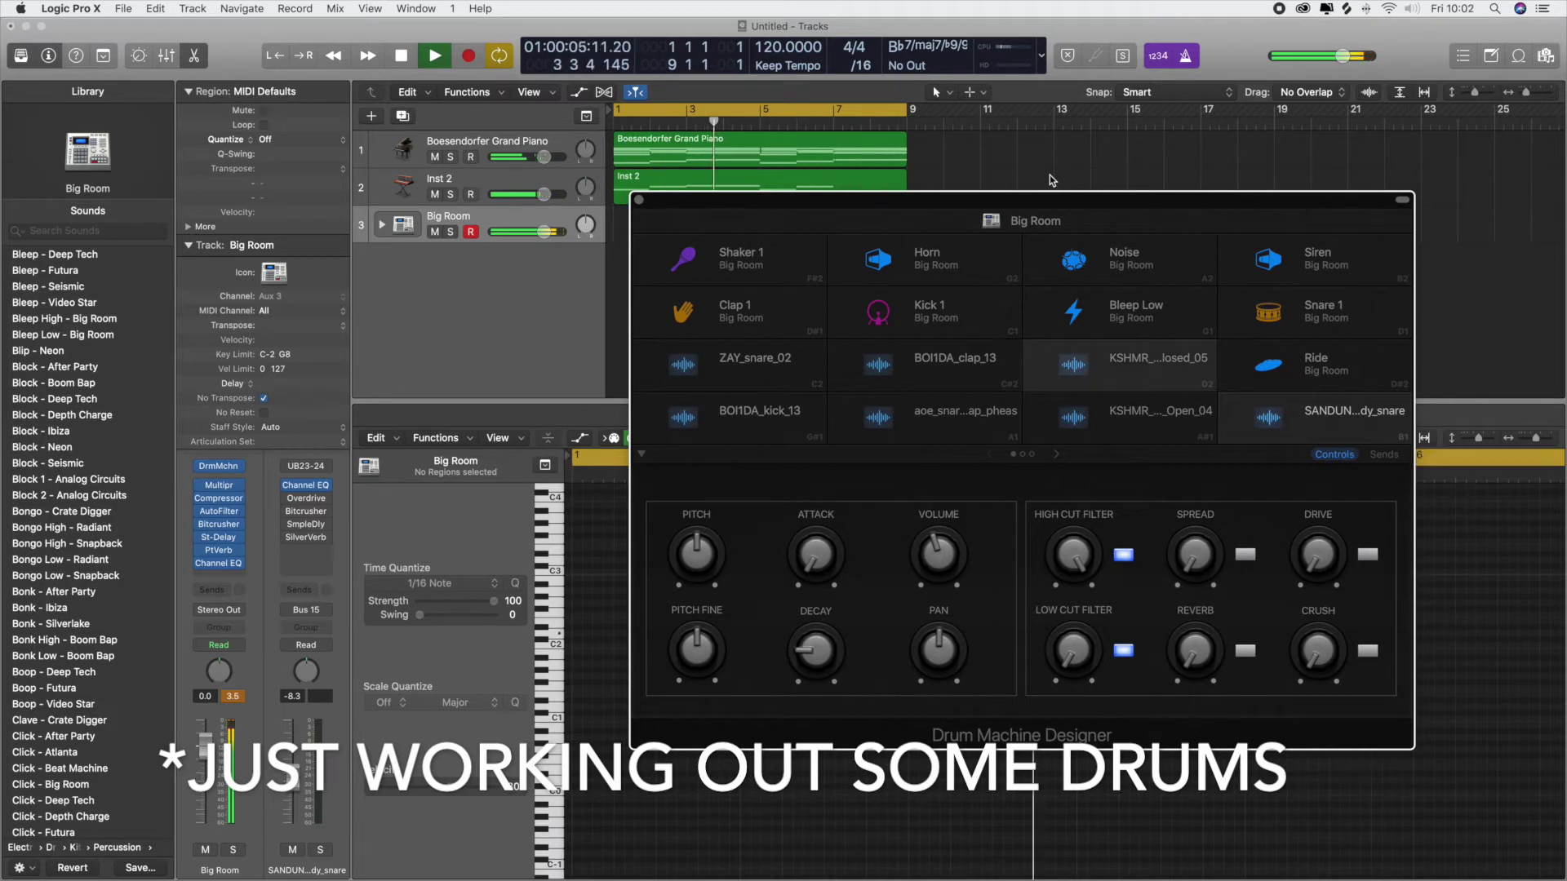
key("space")
Record an eight-bar drum pattern on the Big Room track from bar 1 and play it back
left_click_drag(838, 207, 1139, 207)
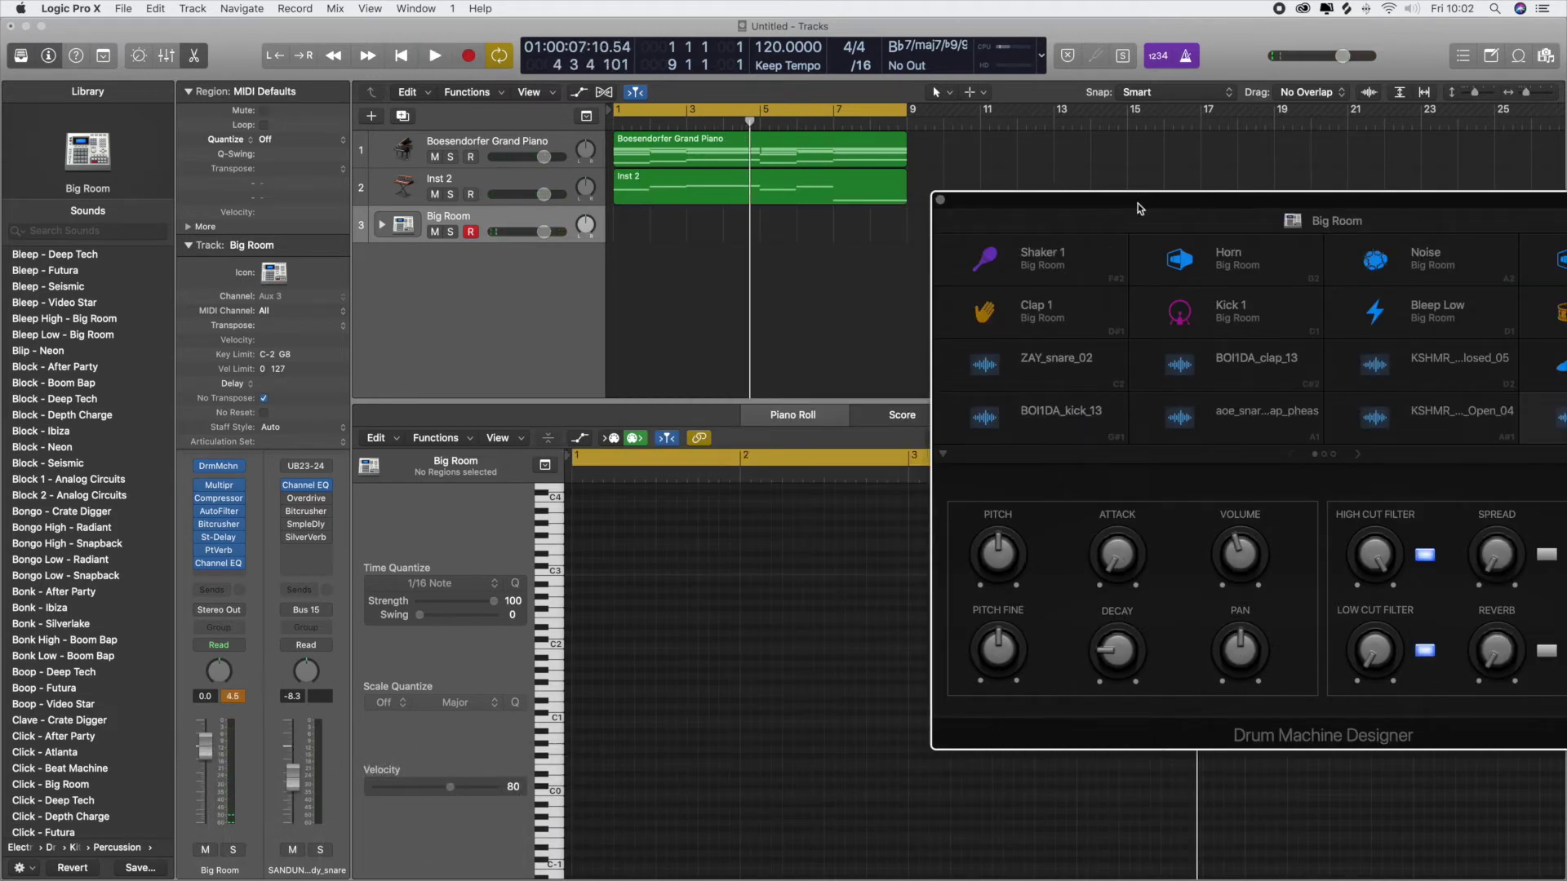
key("Return")
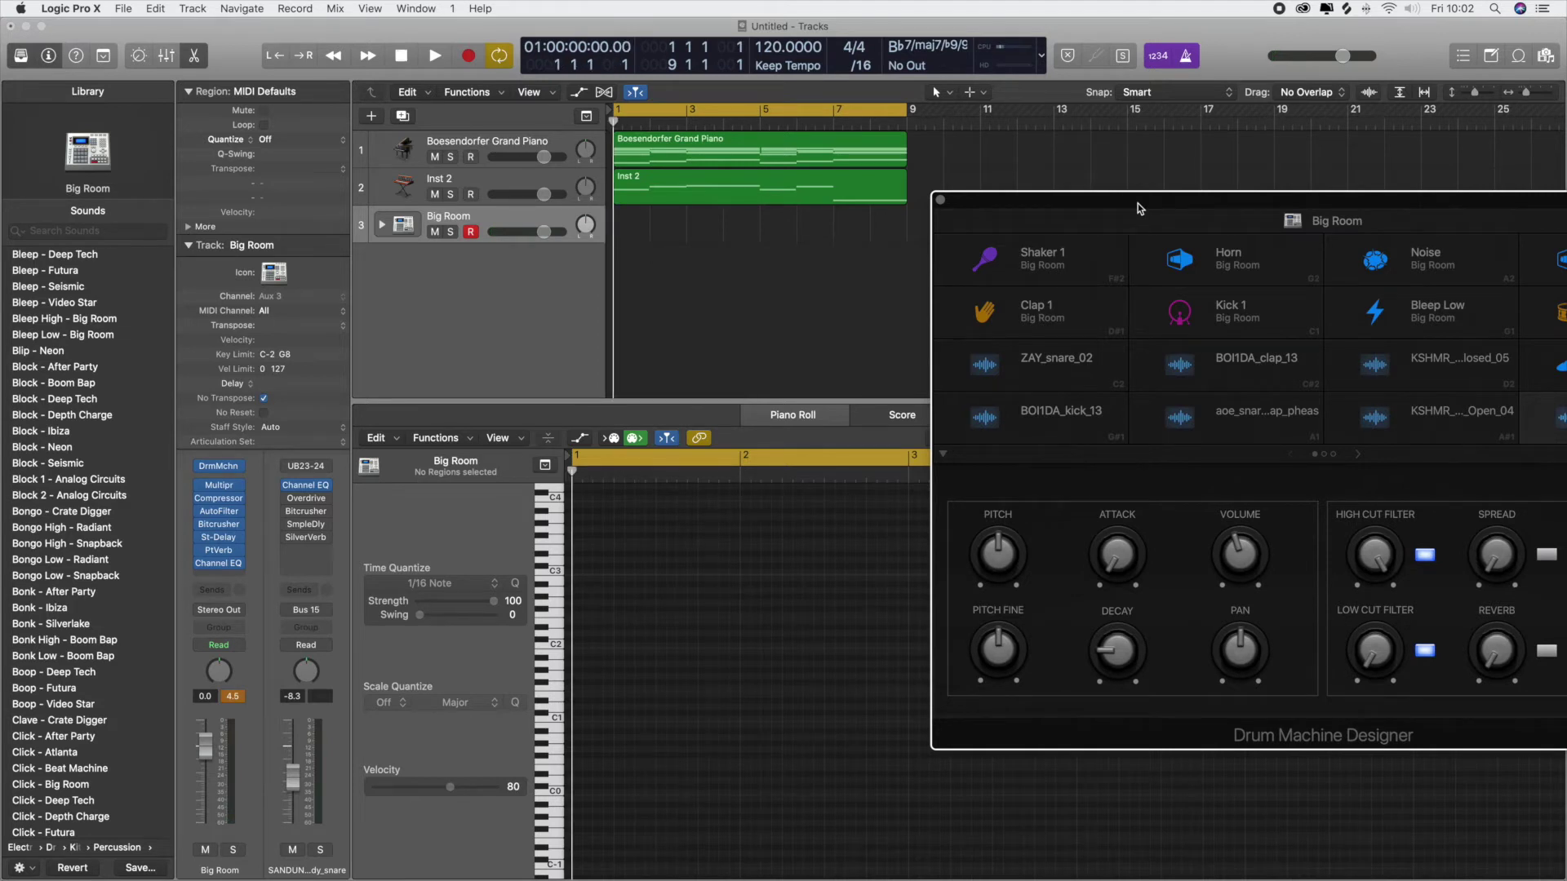
left_click(674, 250)
key("space")
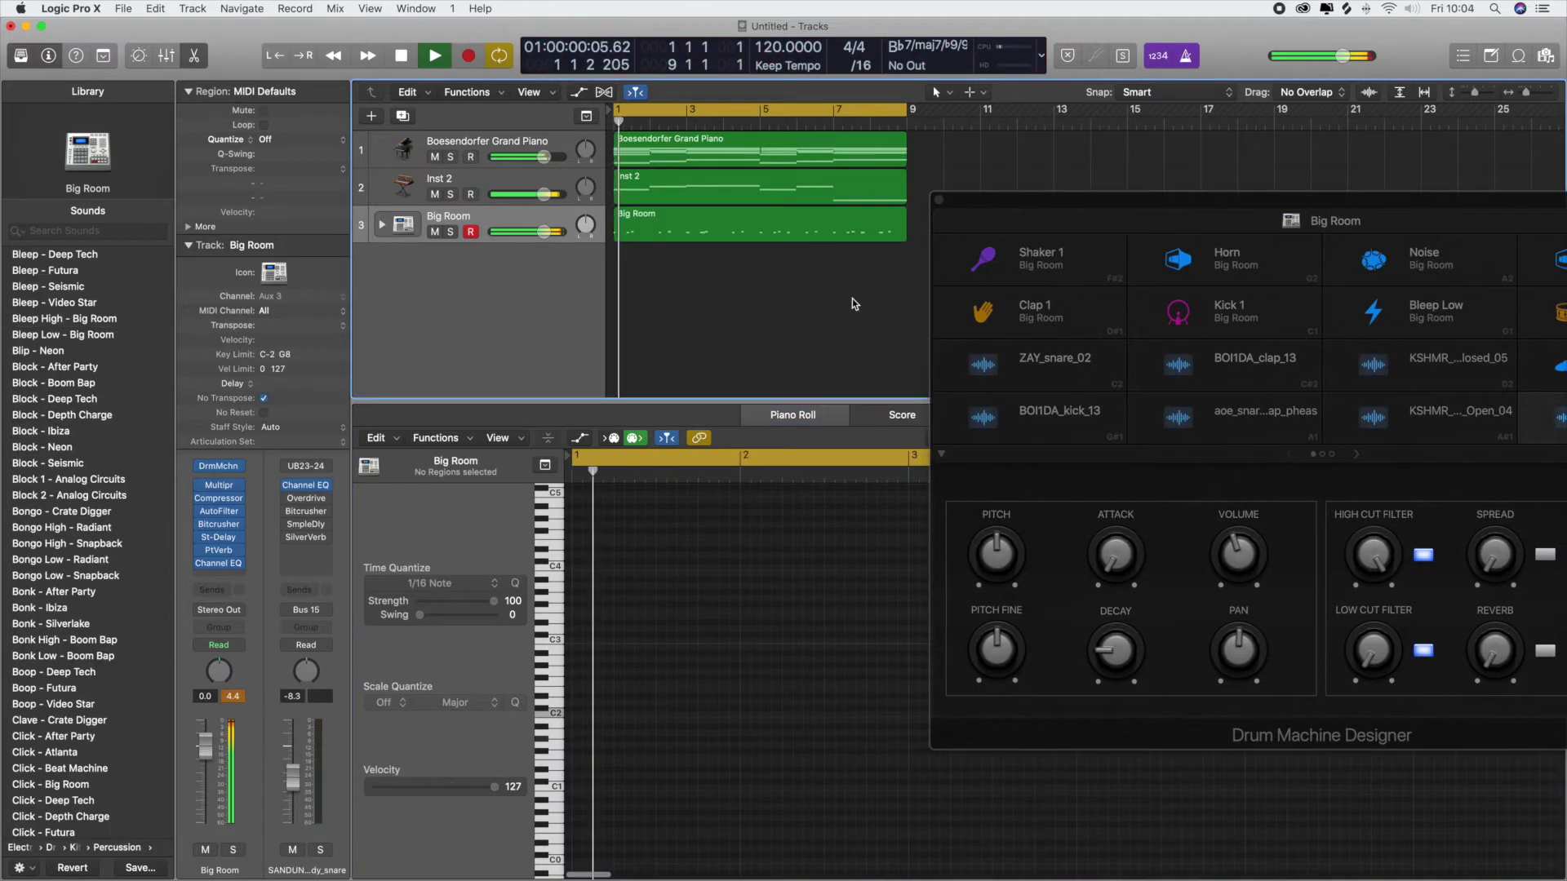
Stop playback, close the mixer and collapse the Big Room track stack
key("space")
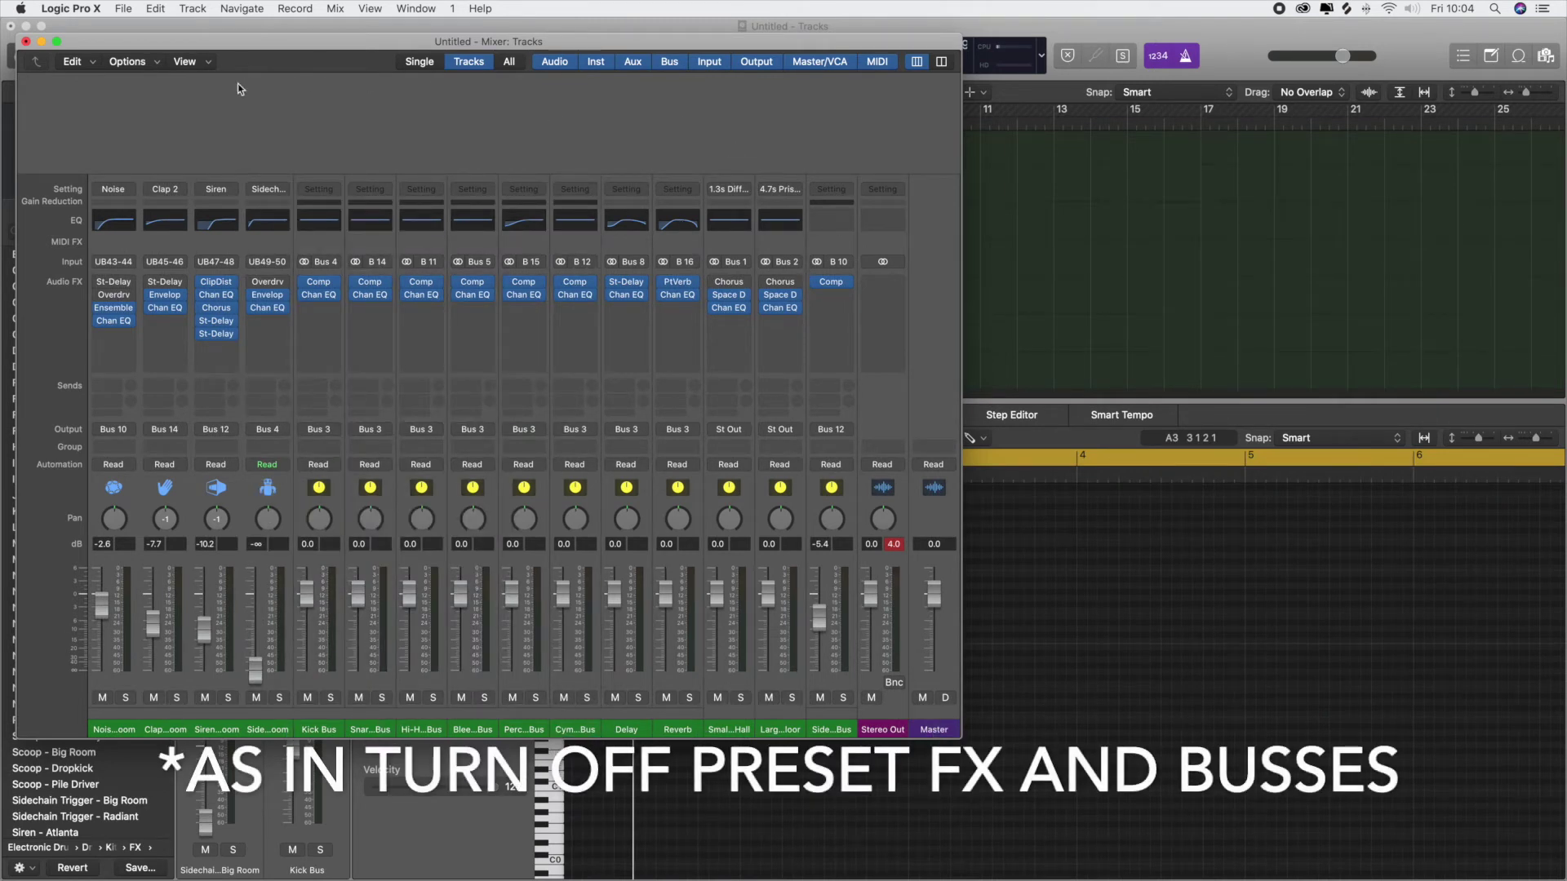
left_click(27, 42)
scroll(800, 178, "up", 15)
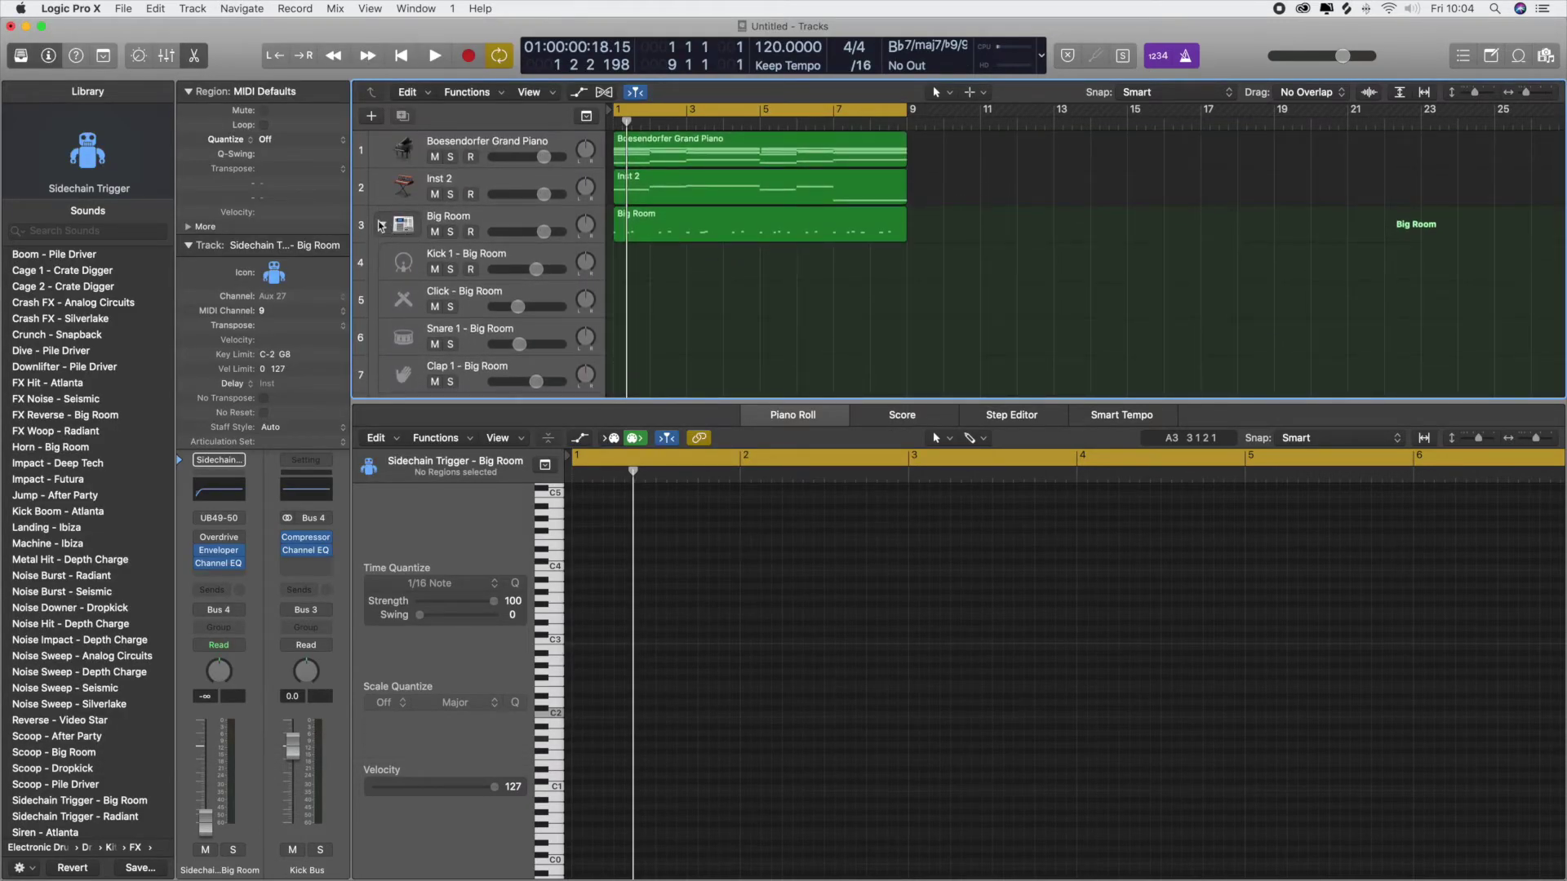
left_click(381, 226)
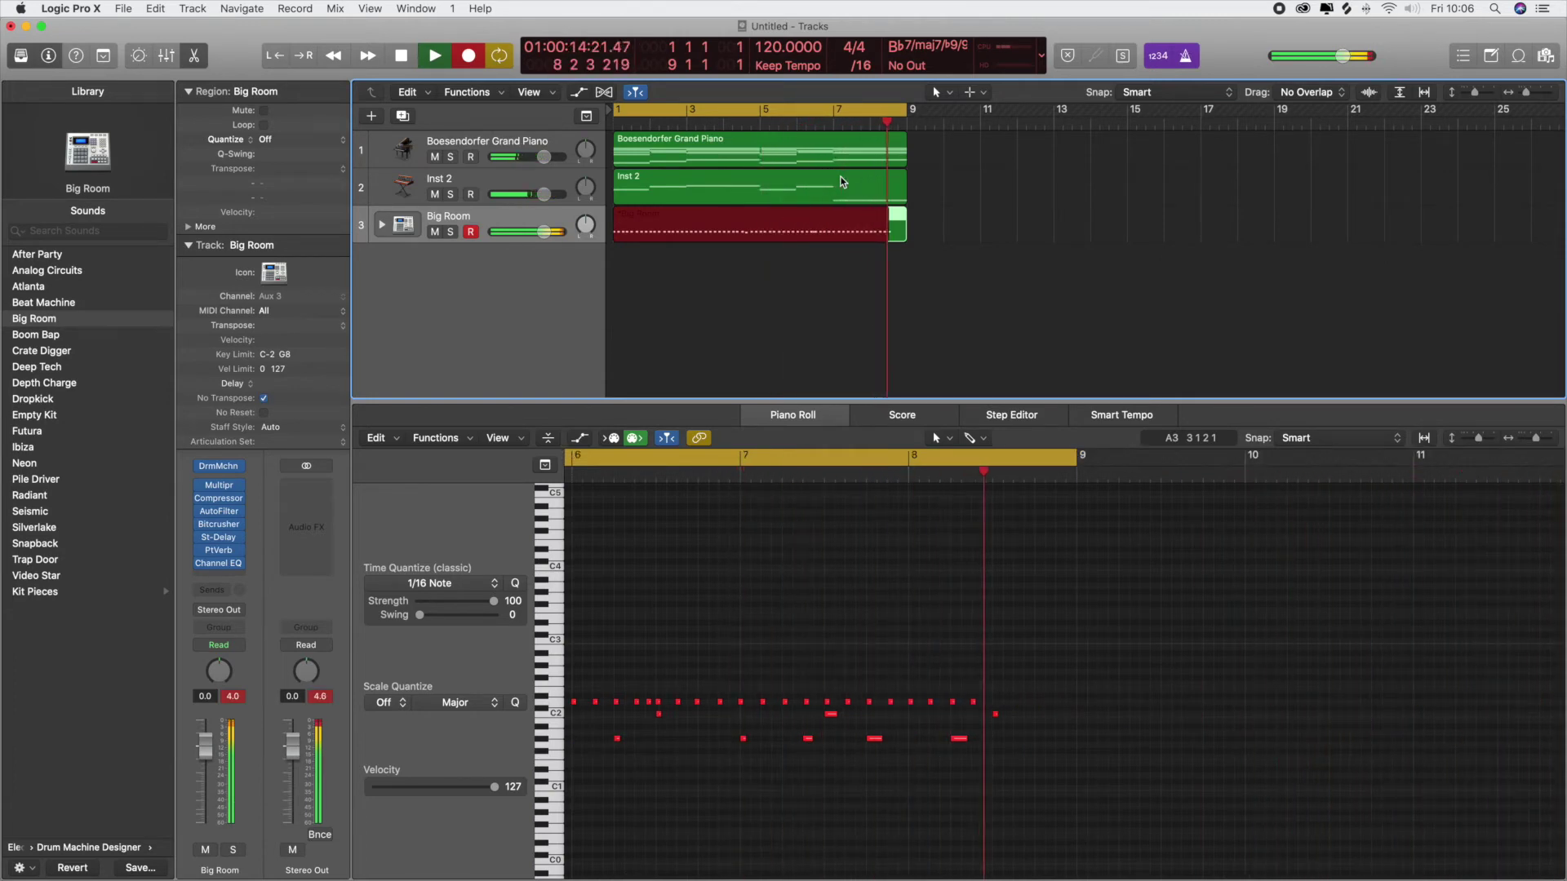
Finish the new eight-bar drum recording on the Big Room track and review the drum pad levels in the mixer
key("space")
key("x")
scroll(568, 584, "right", 5)
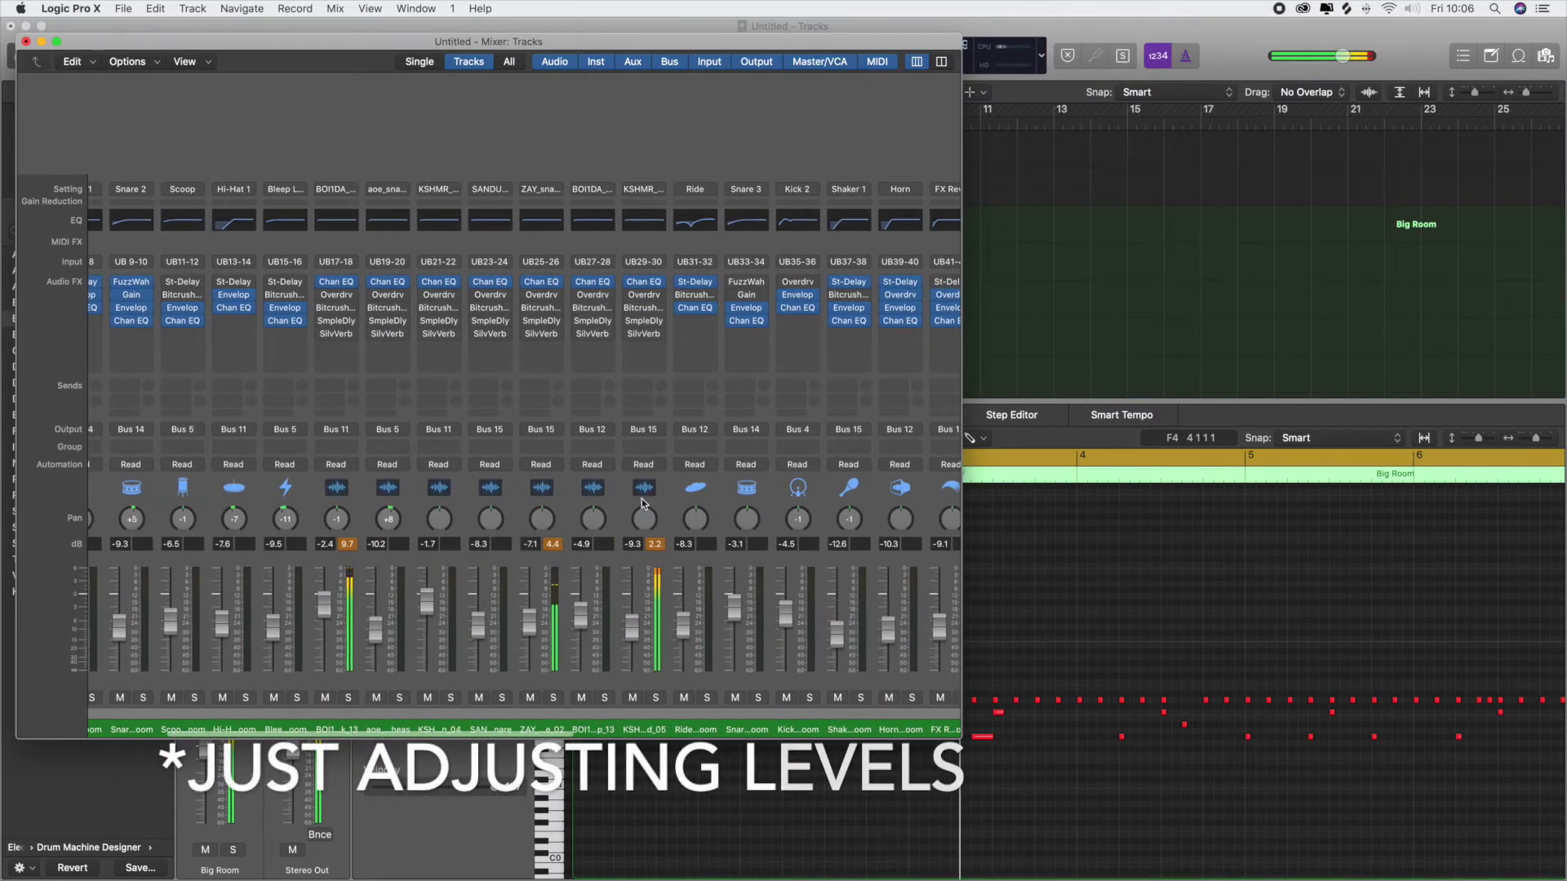
left_click(653, 473)
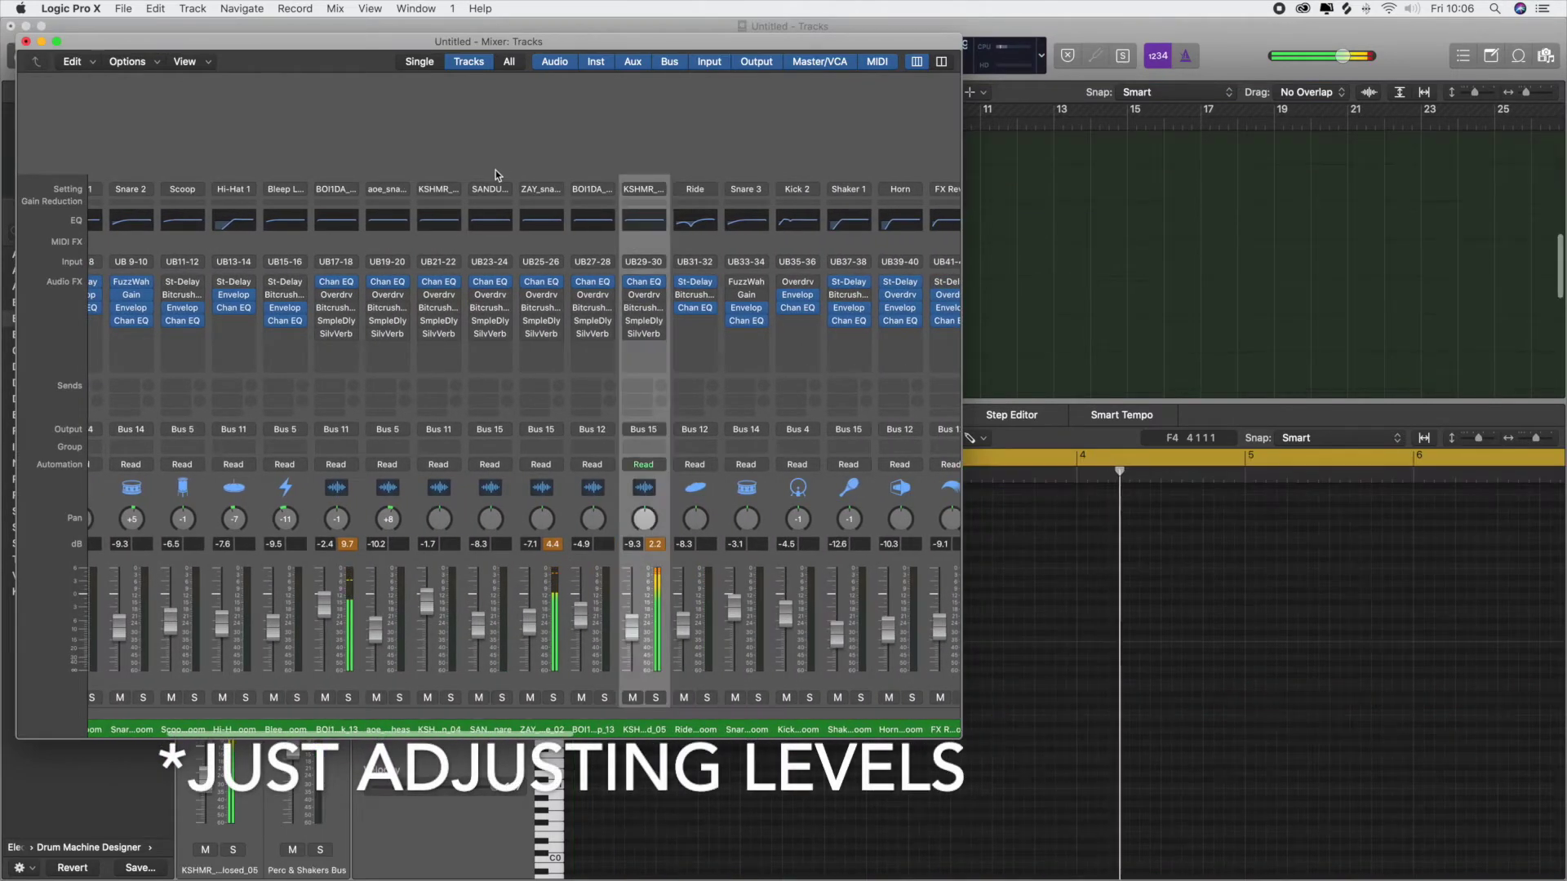
left_click(26, 42)
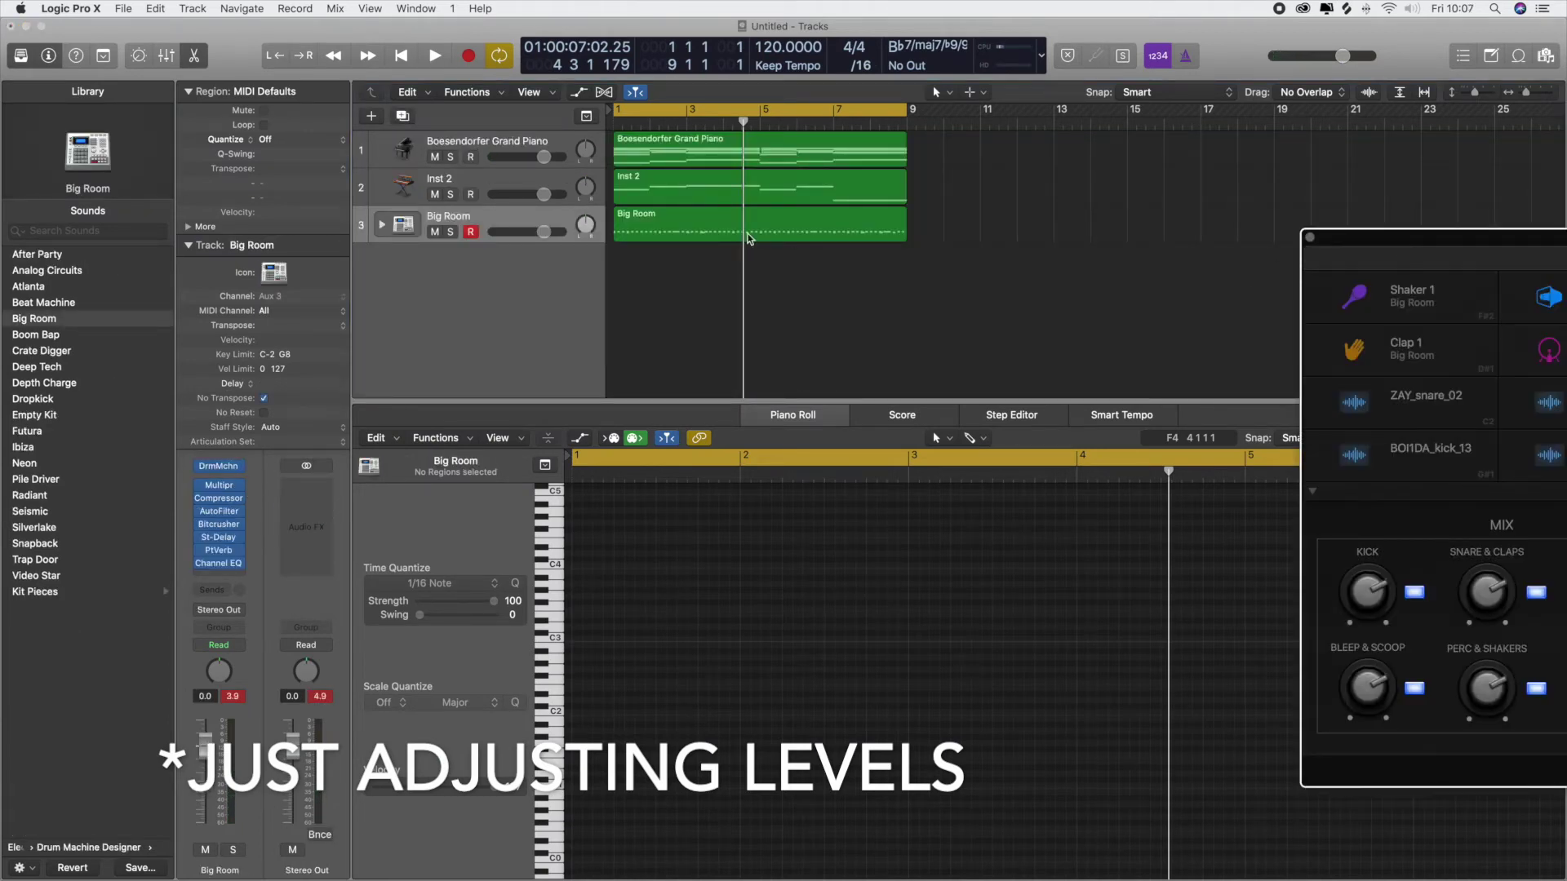
Lower the volume of the KSHMR closed_05 pad in Drum Machine Designer while the loop plays
left_click_drag(1526, 241, 445, 196)
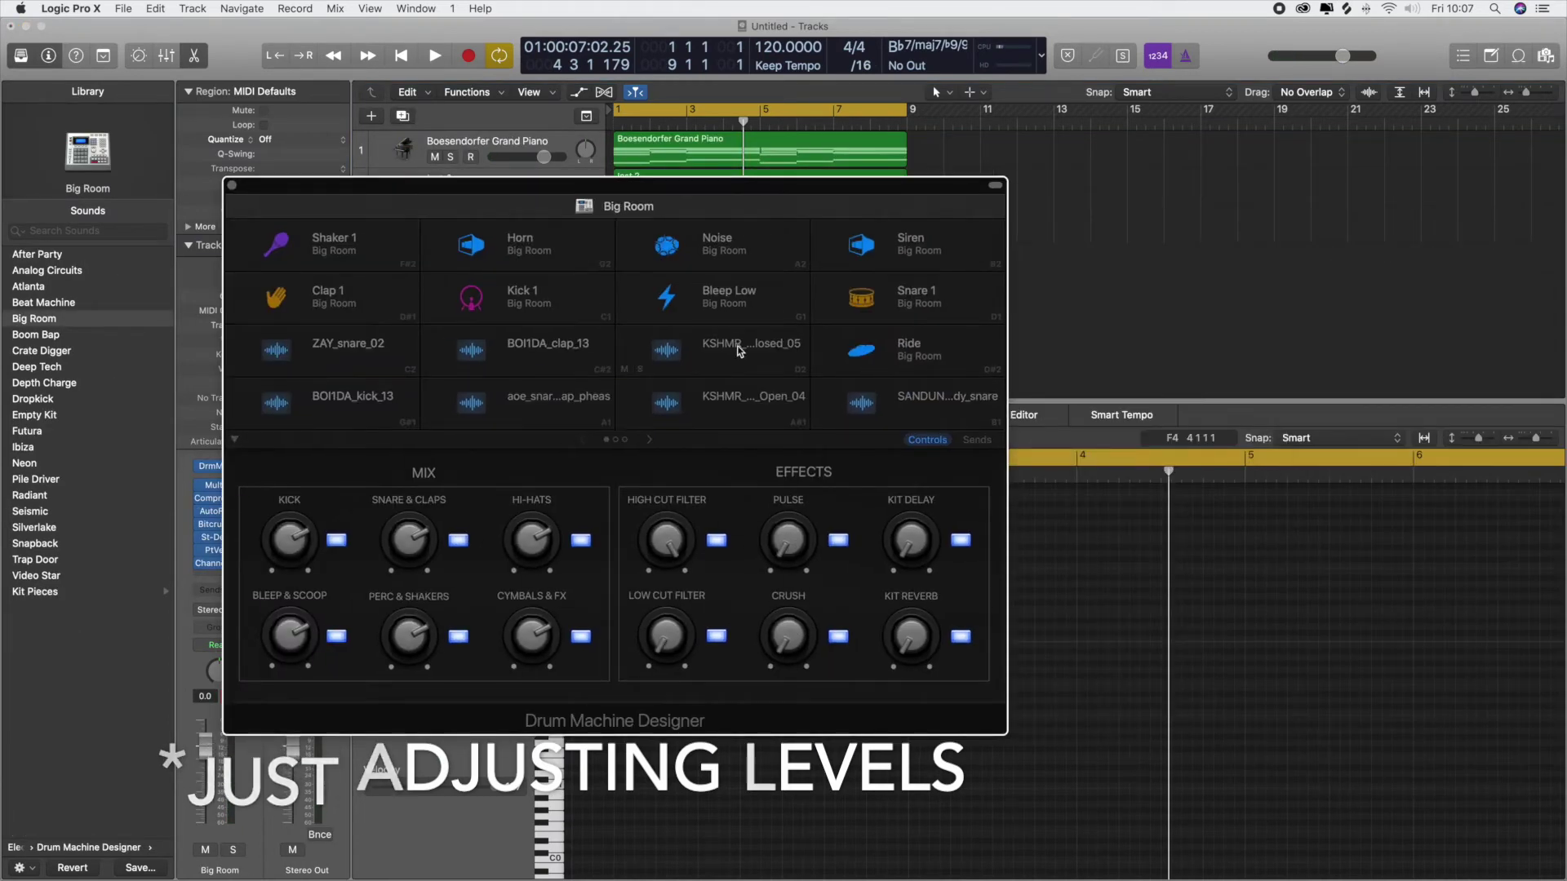
left_click(741, 351)
key("space")
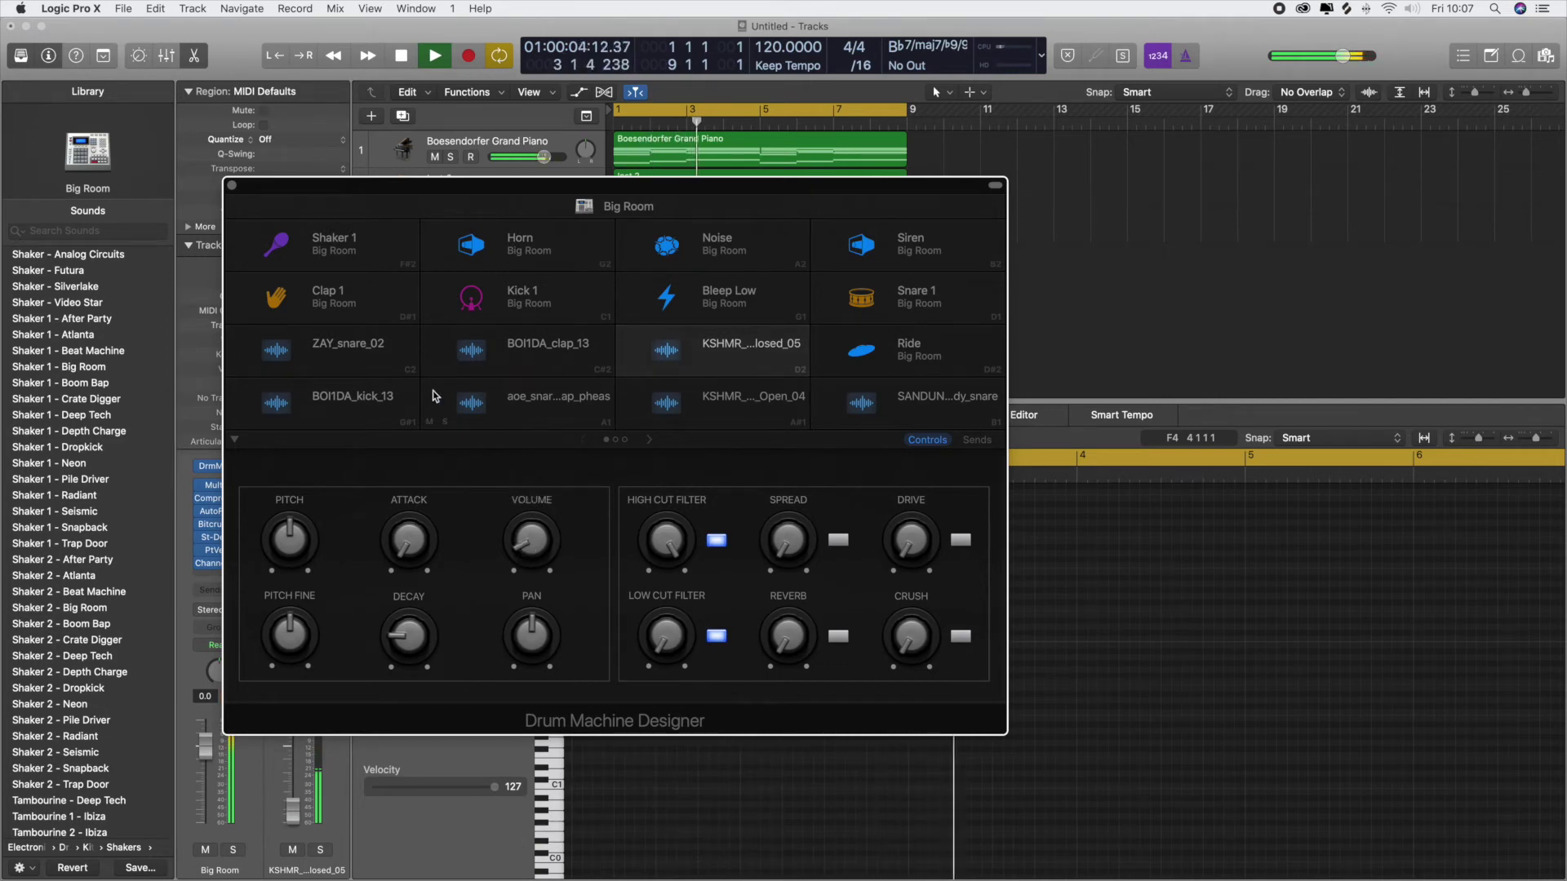
left_click(231, 185)
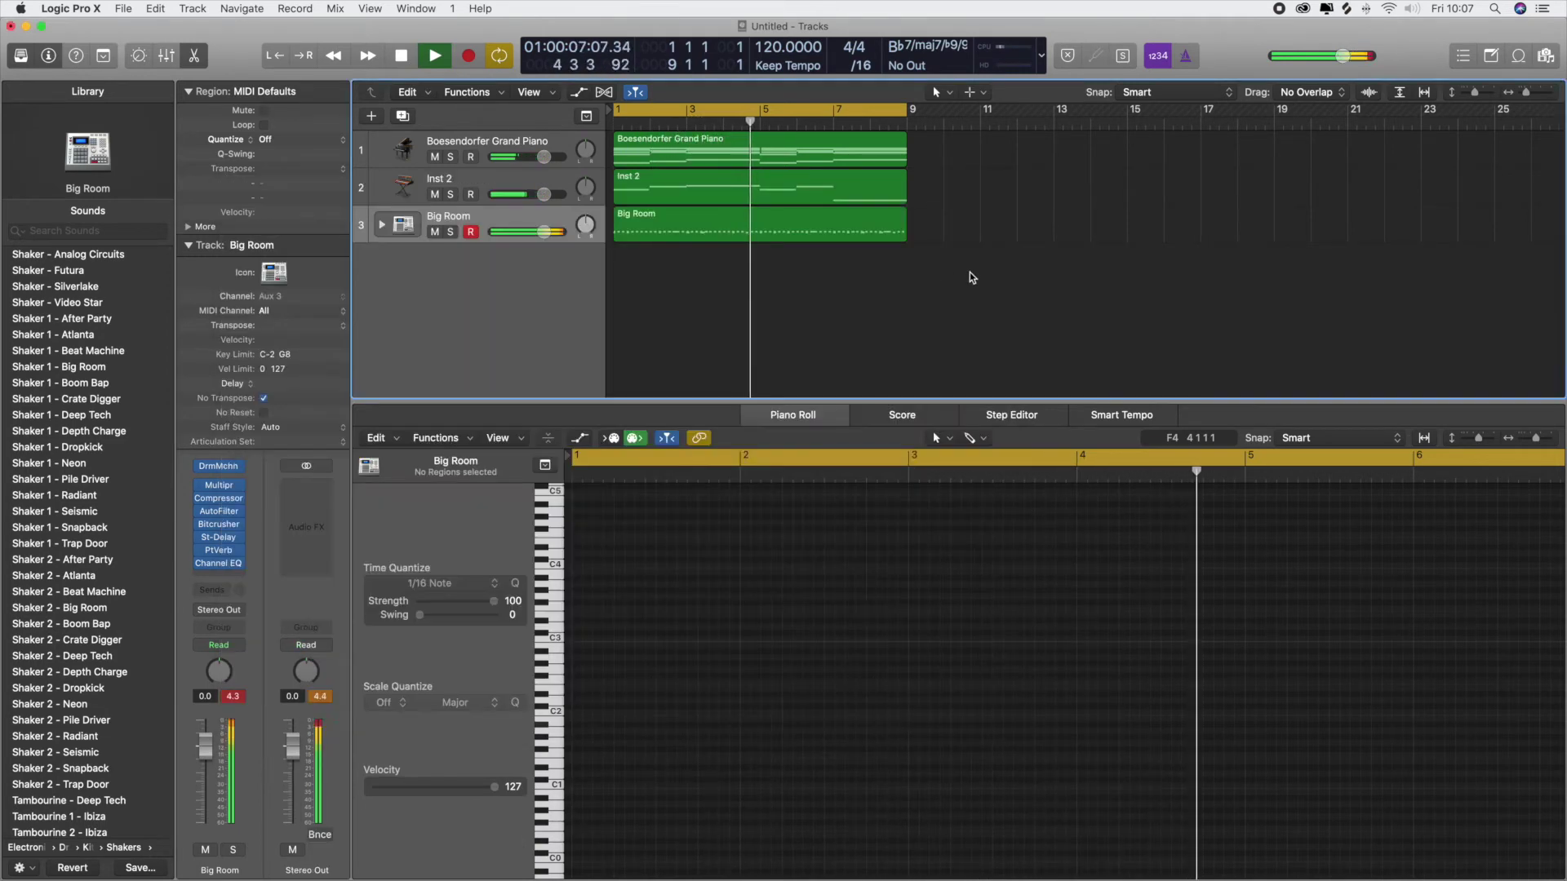
Lower the KSHMR Open_04 pad of the Big Room kit to -17.0 dB and restart the loop
left_click(521, 219)
key("super+2")
left_click(214, 262)
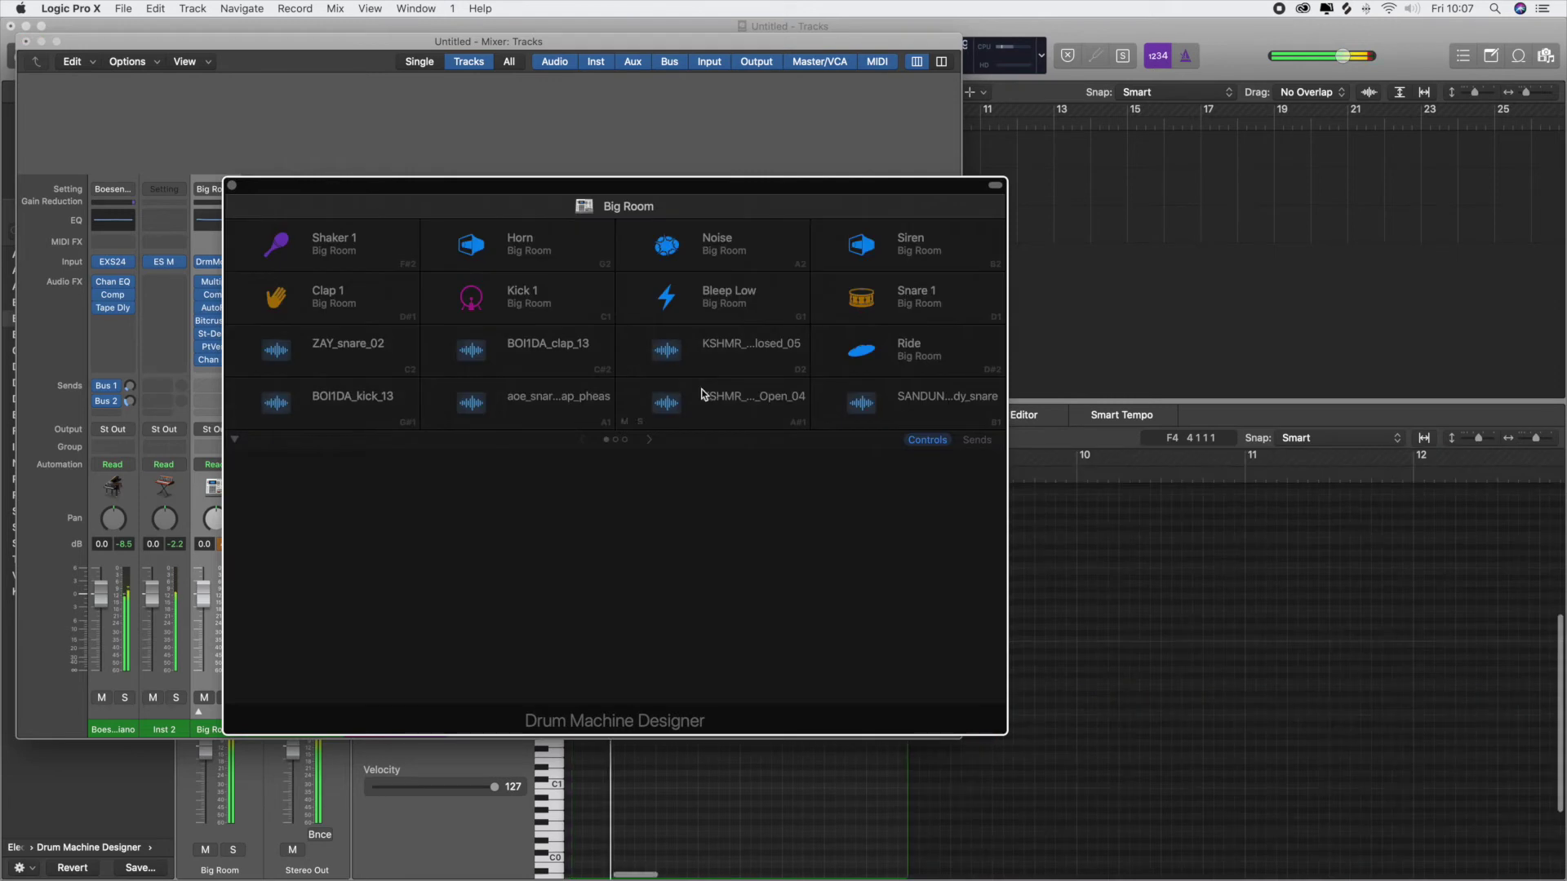
left_click(702, 395)
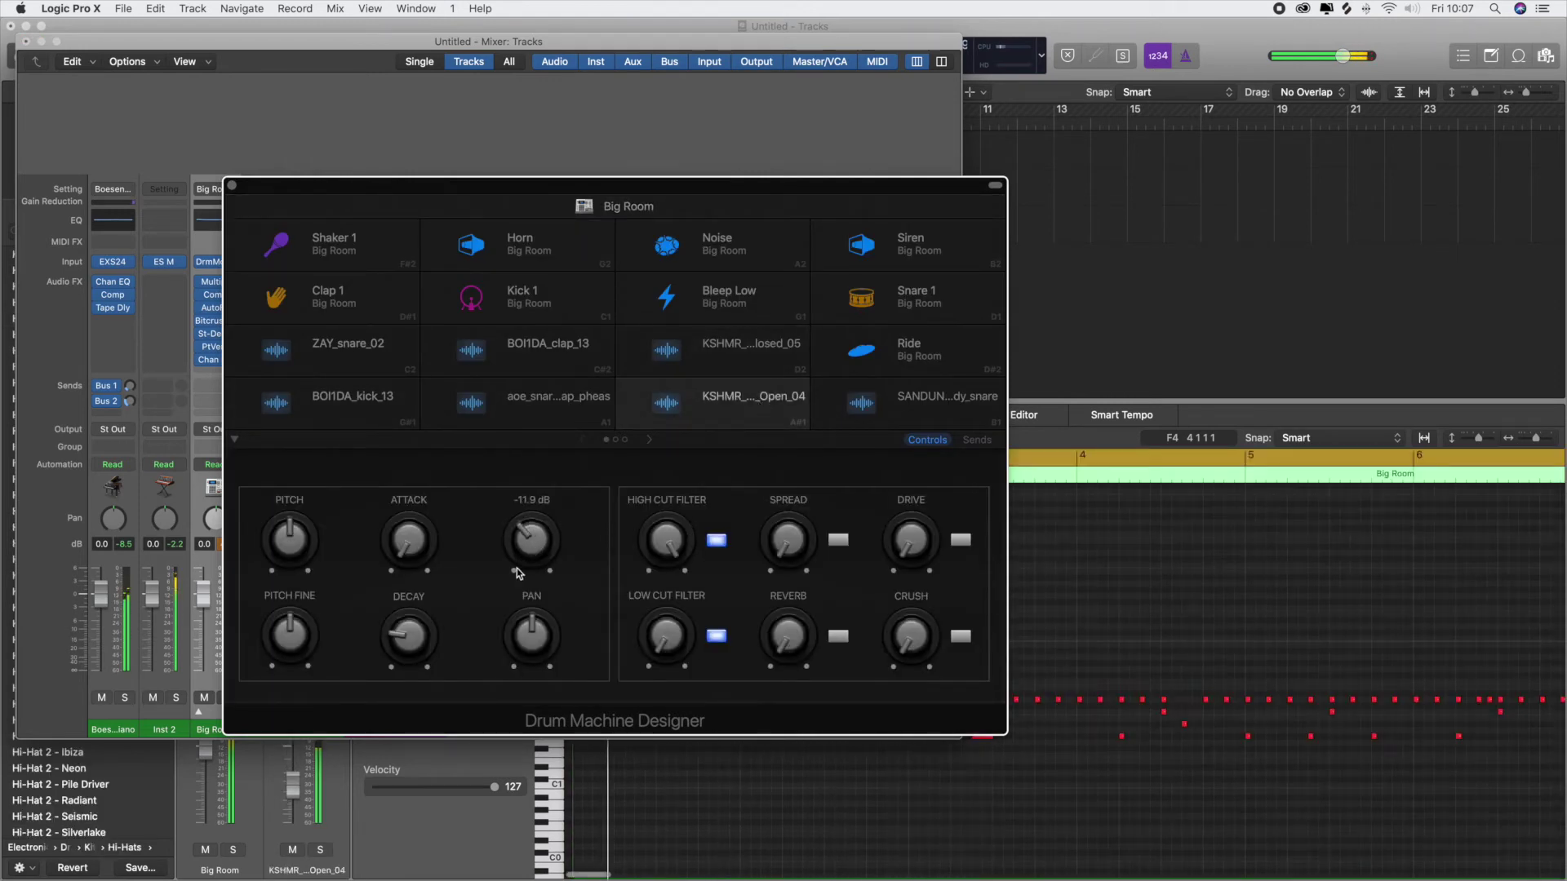
left_click(1015, 322)
left_click(232, 185)
key("space")
key("space")
left_click(785, 312)
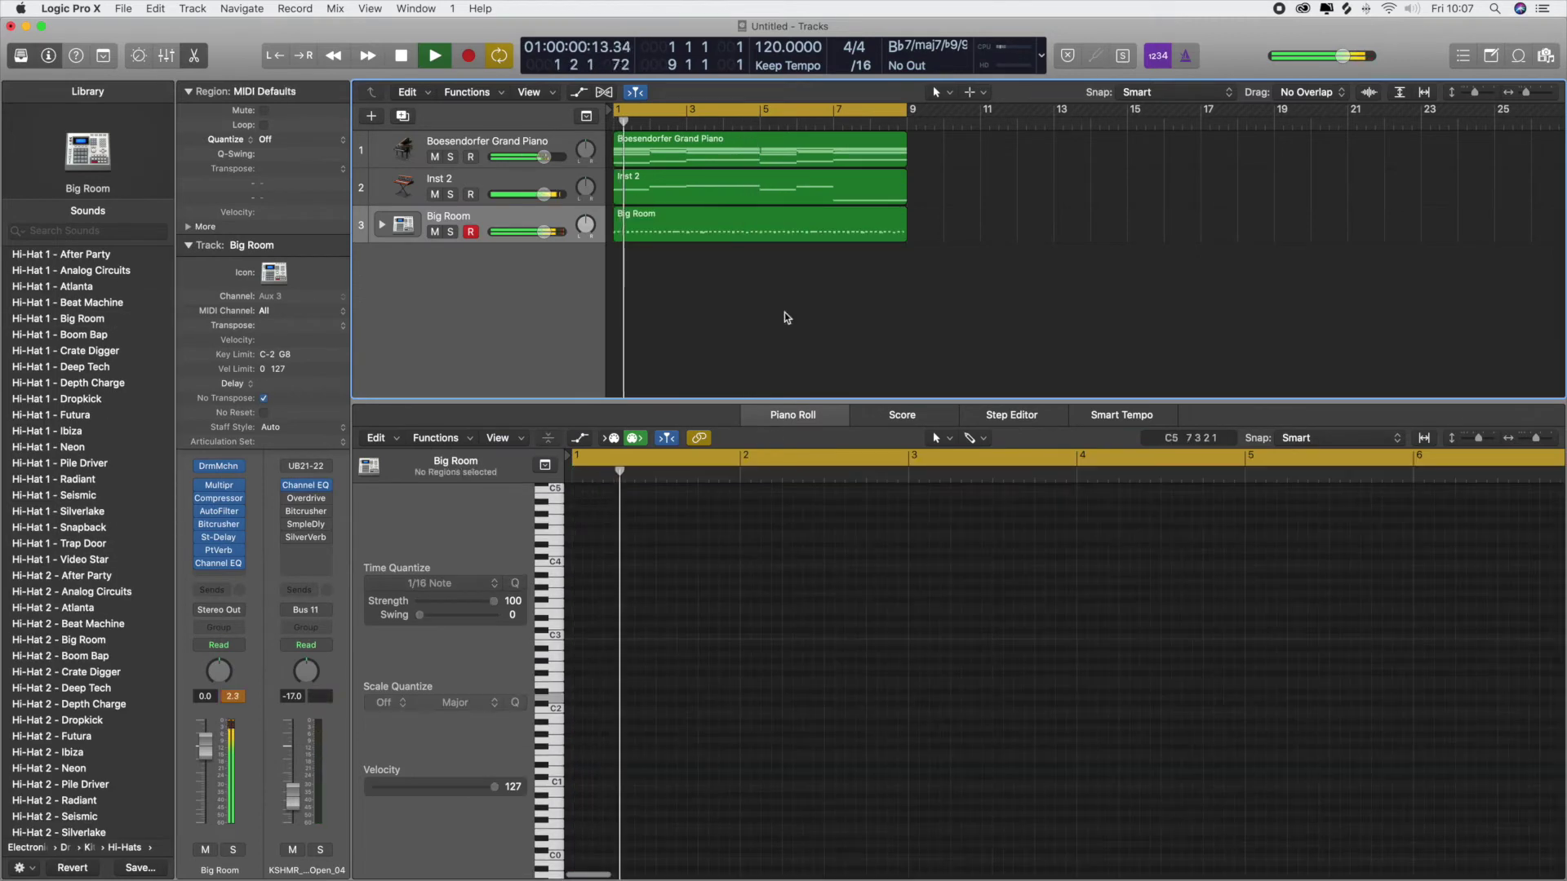
Add a software instrument track below Inst 2 and load Alchemy on it
left_click(447, 183)
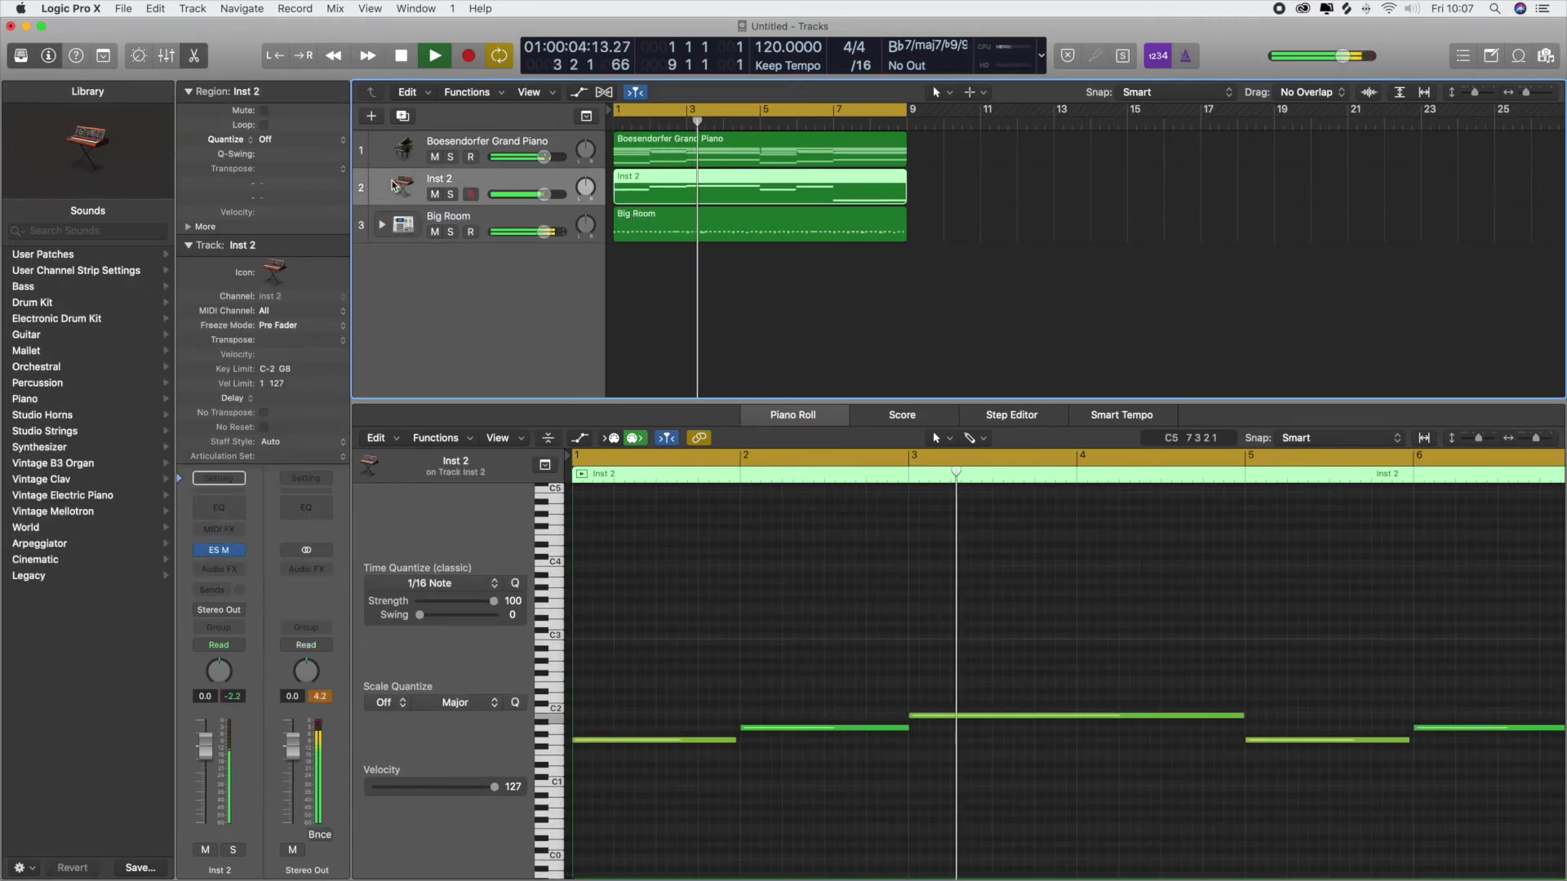
key("alt+super+n")
left_click(1013, 269)
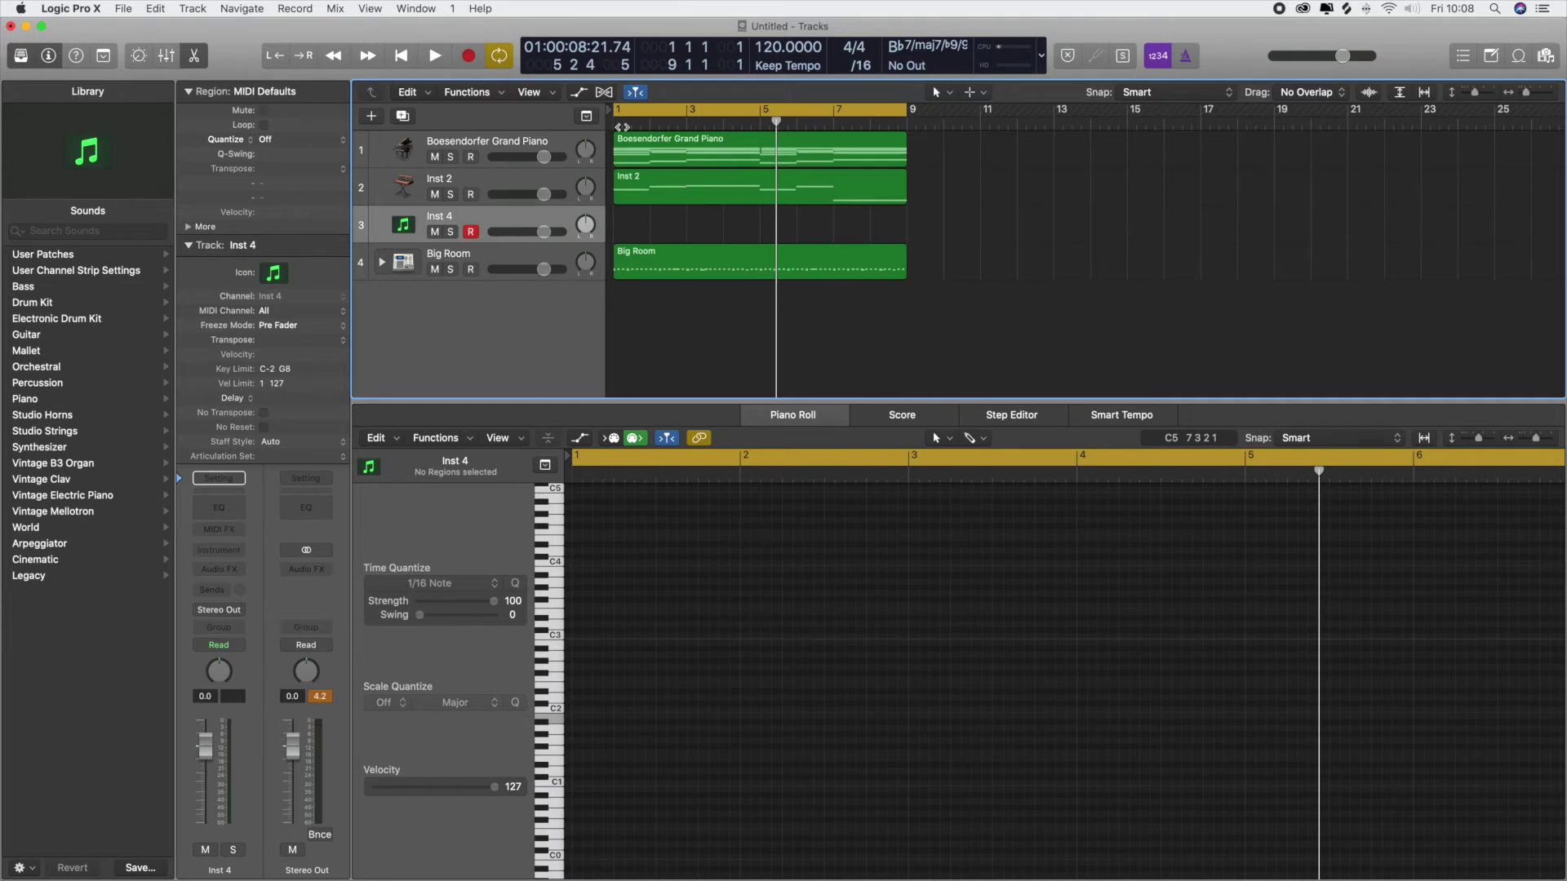
key("Return")
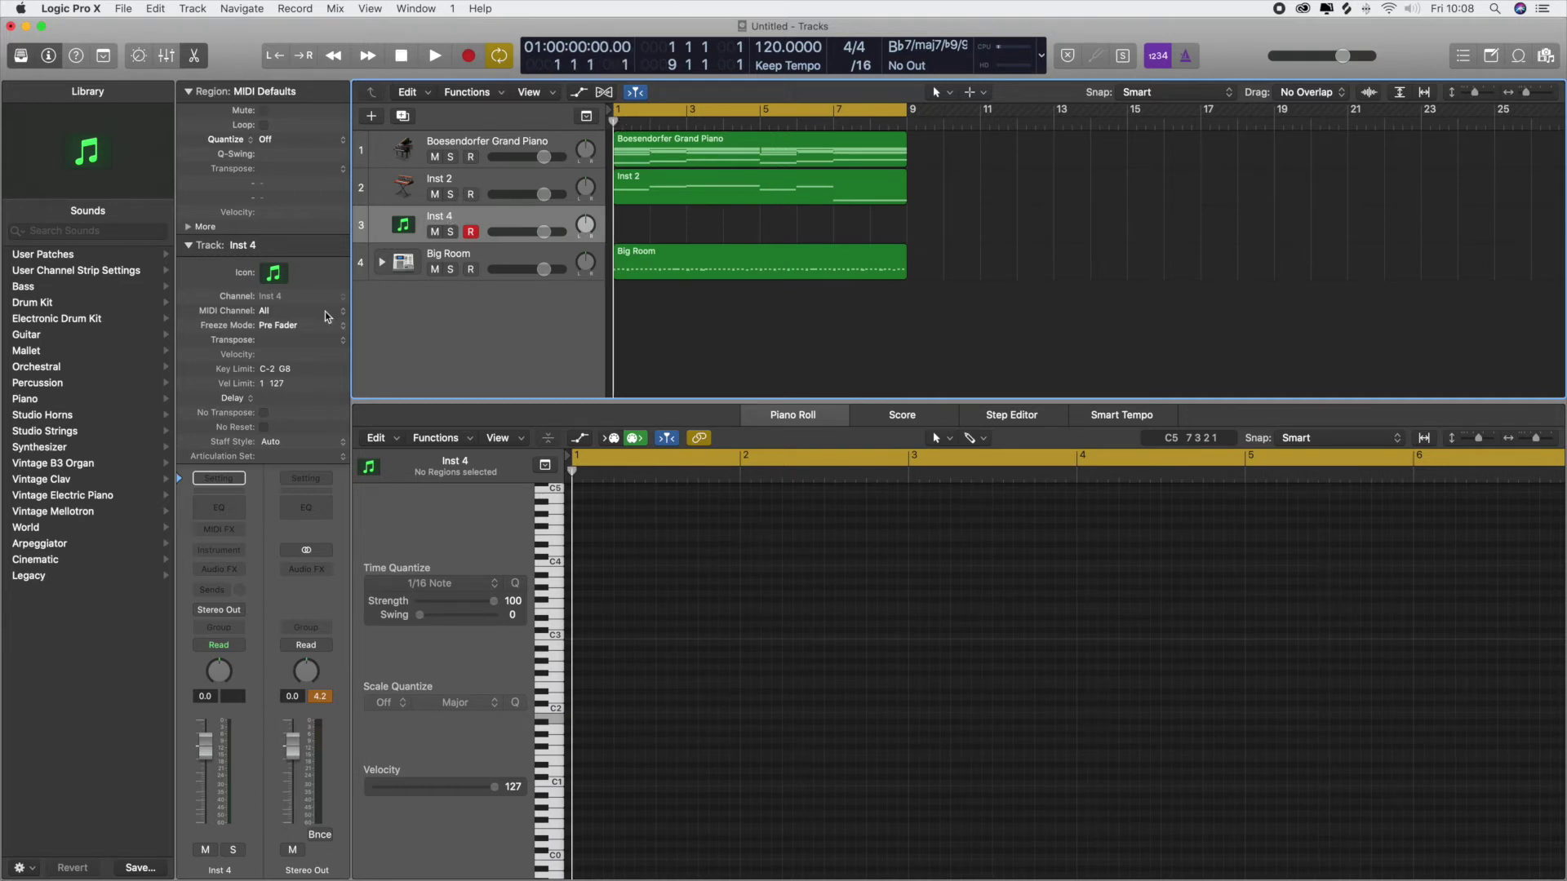
left_click(226, 531)
left_click(223, 552)
left_click(223, 551)
mouse_move(270, 613)
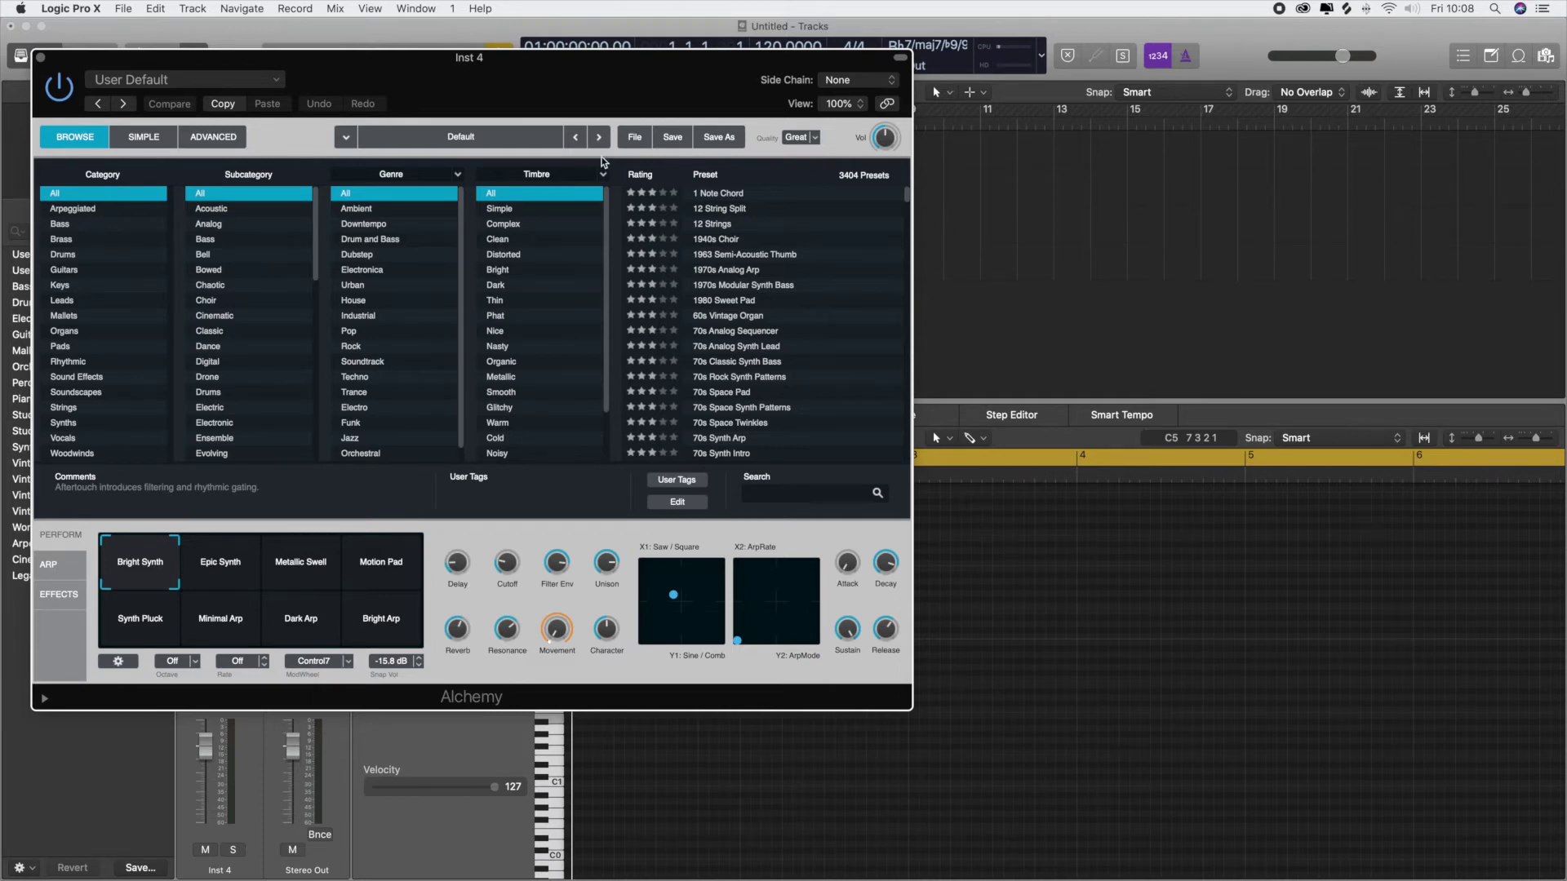
Load the 70s Analog Synth Lead preset from Alchemy's Leads category and try it out over the eight-bar loop
left_click_drag(568, 63, 766, 120)
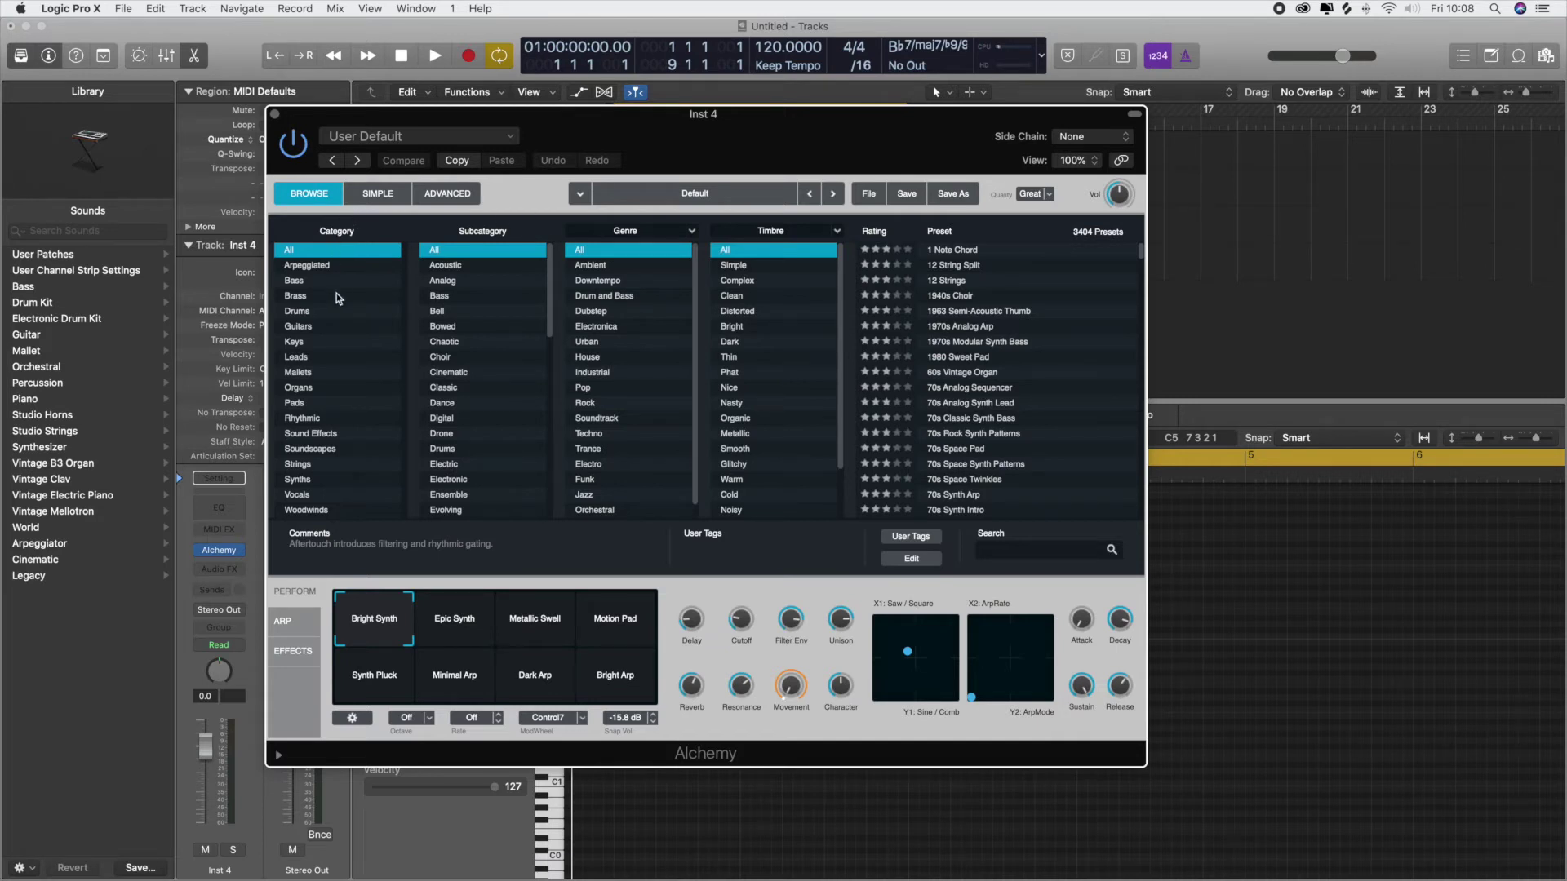
left_click(357, 352)
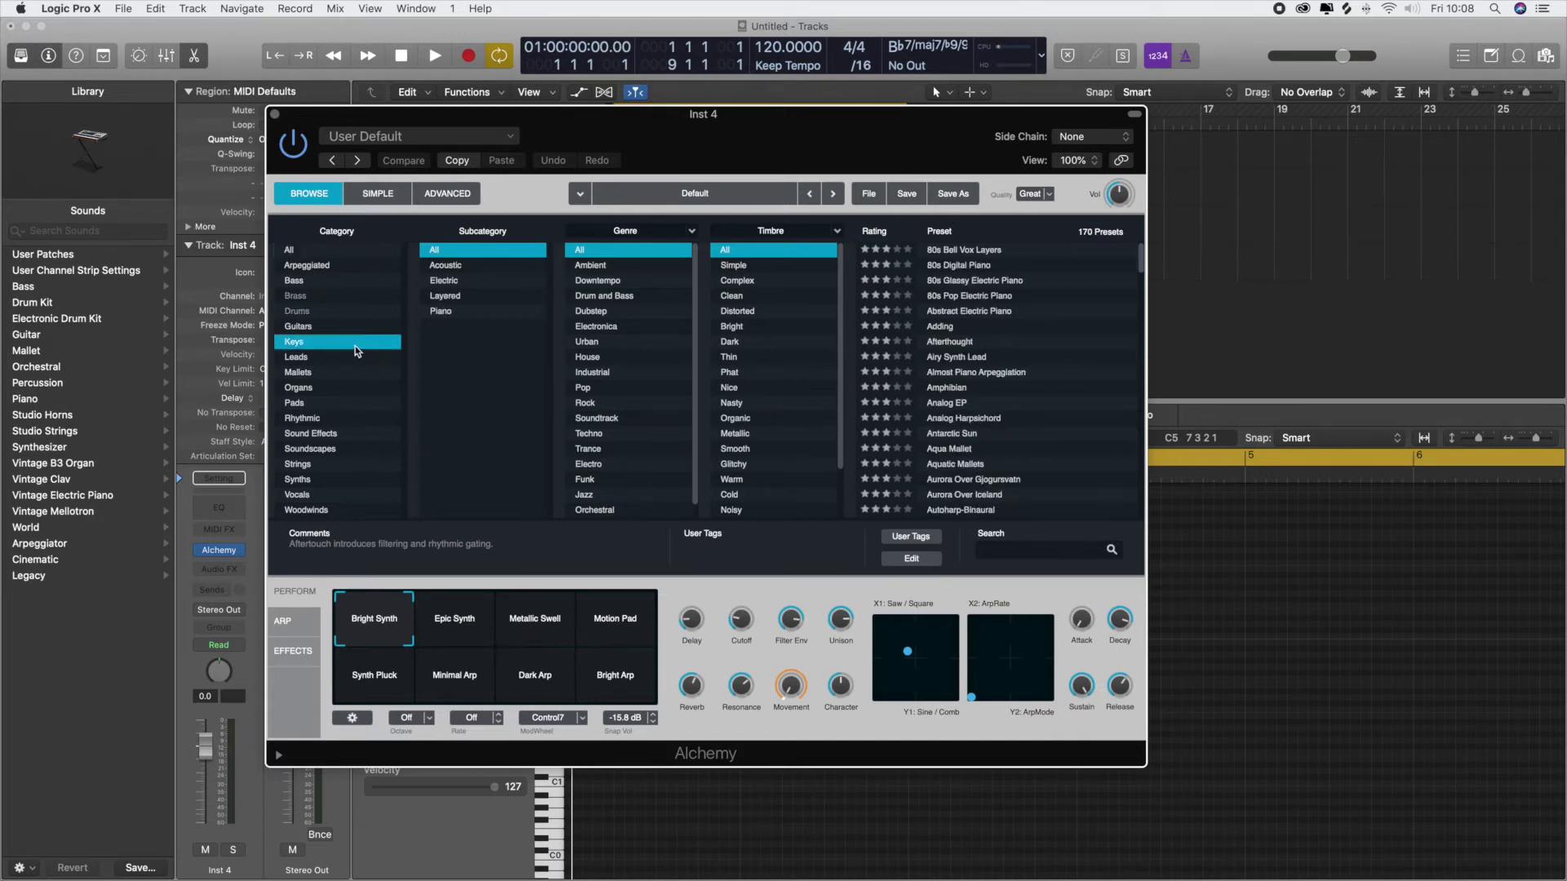
left_click(1015, 255)
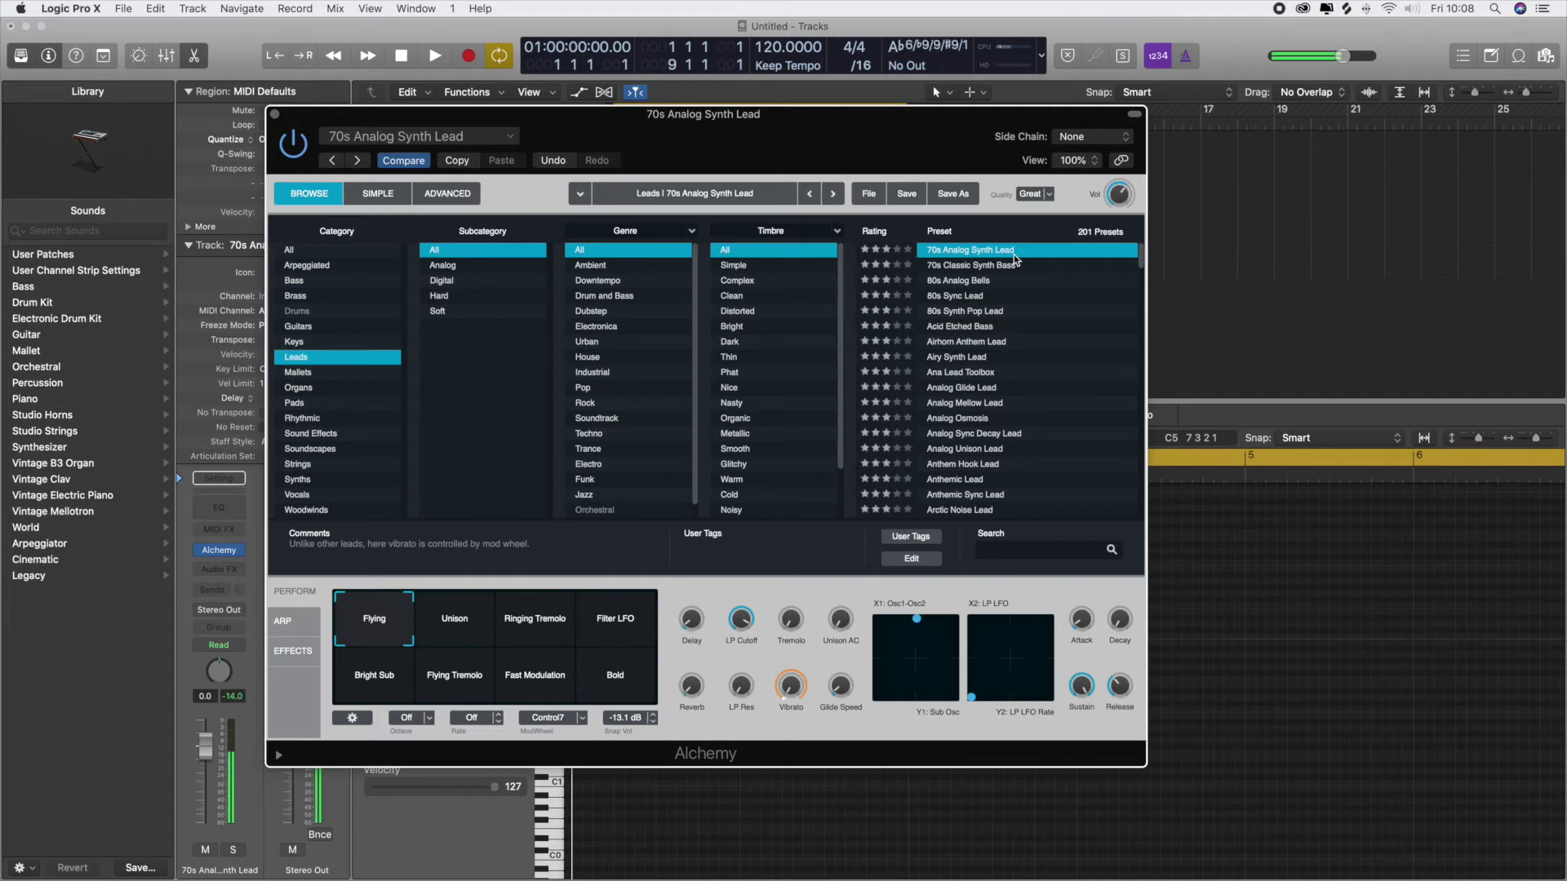
scroll(1015, 260, "down", 10)
left_click(274, 115)
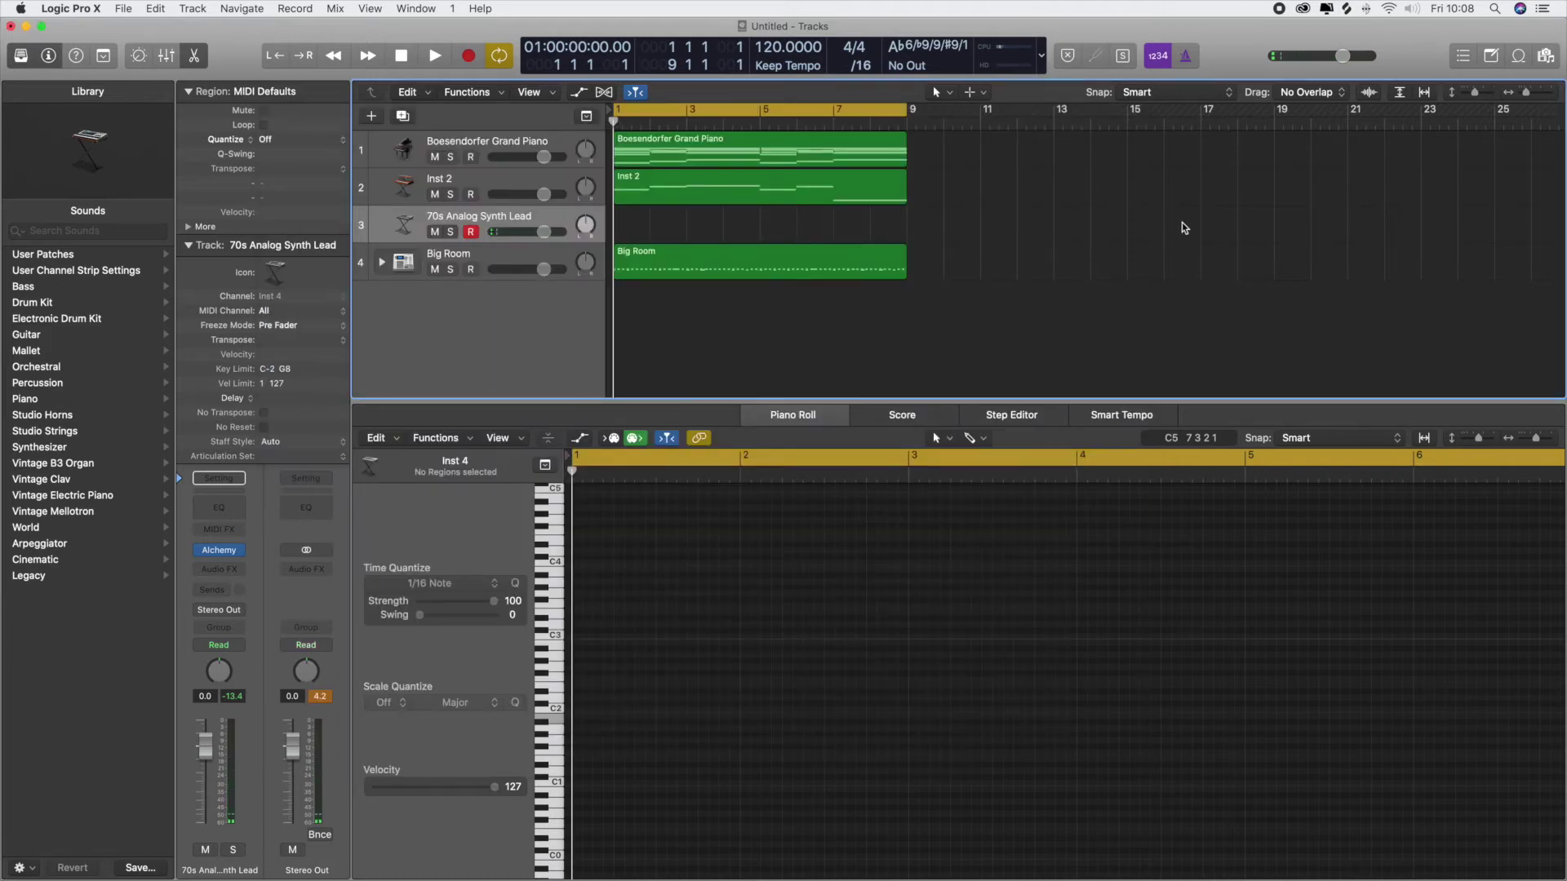
key("space")
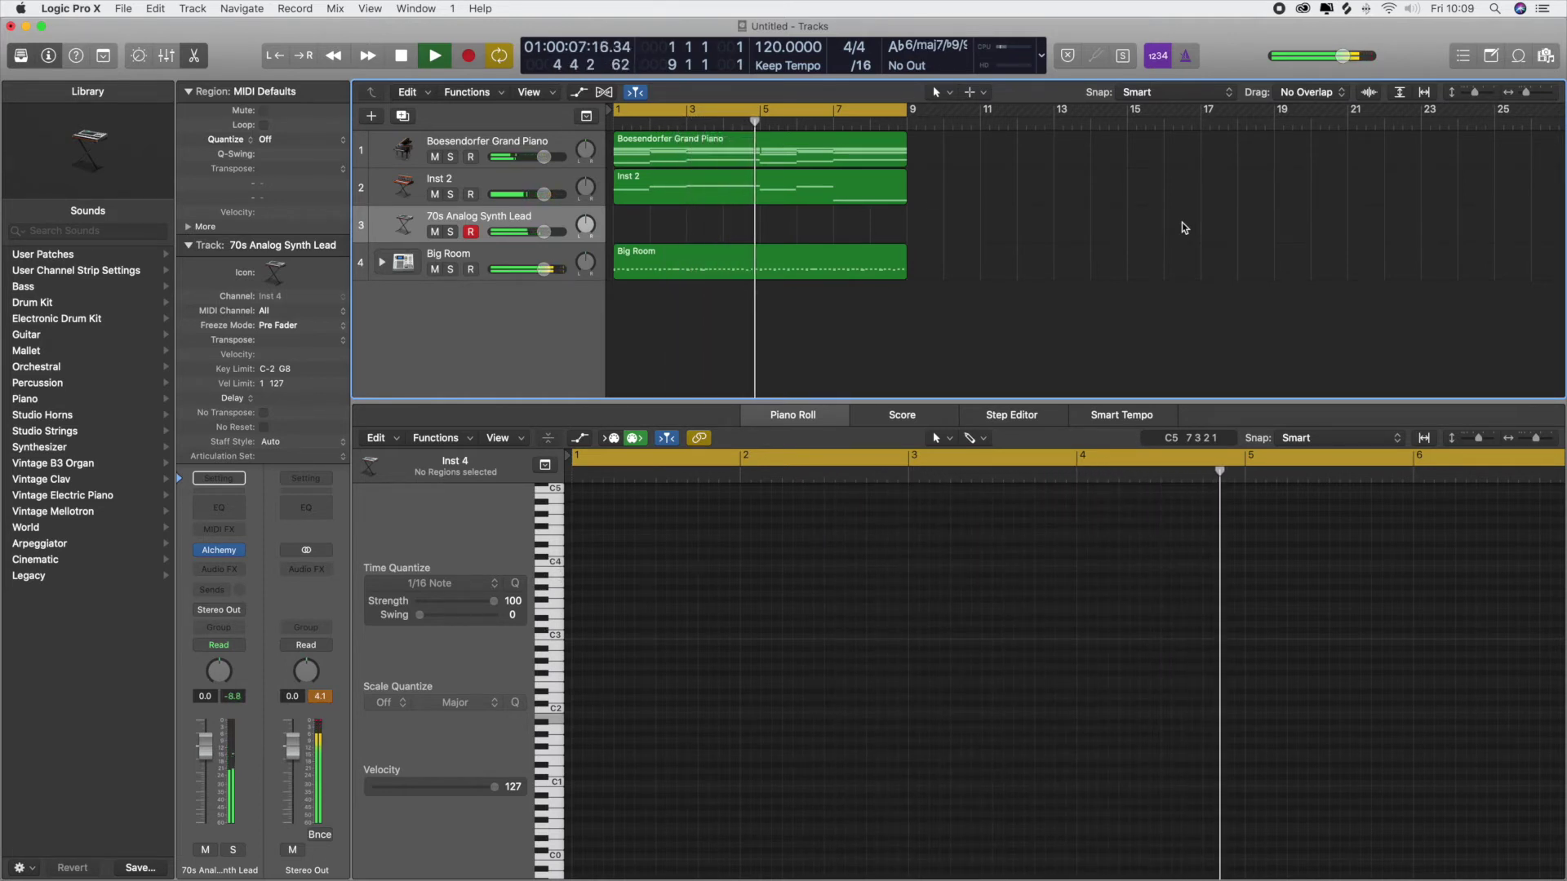
key("space")
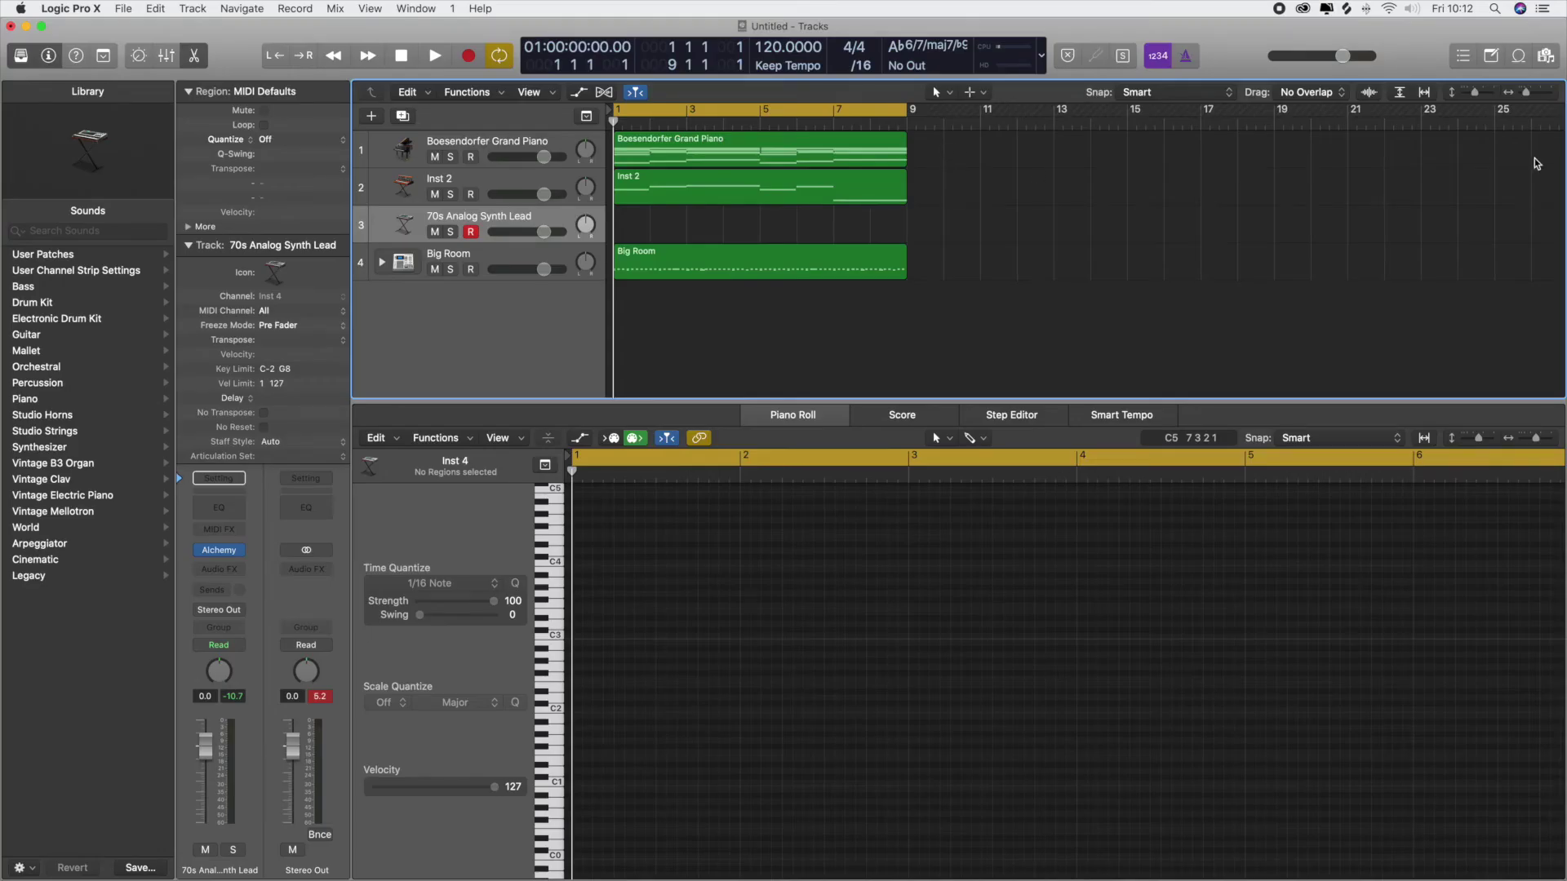
Try to extend the piano, Inst 2 and Big Room regions to about bar 55 by lengthening them
left_click_drag(1528, 94, 1520, 94)
left_click_drag(750, 153, 626, 271)
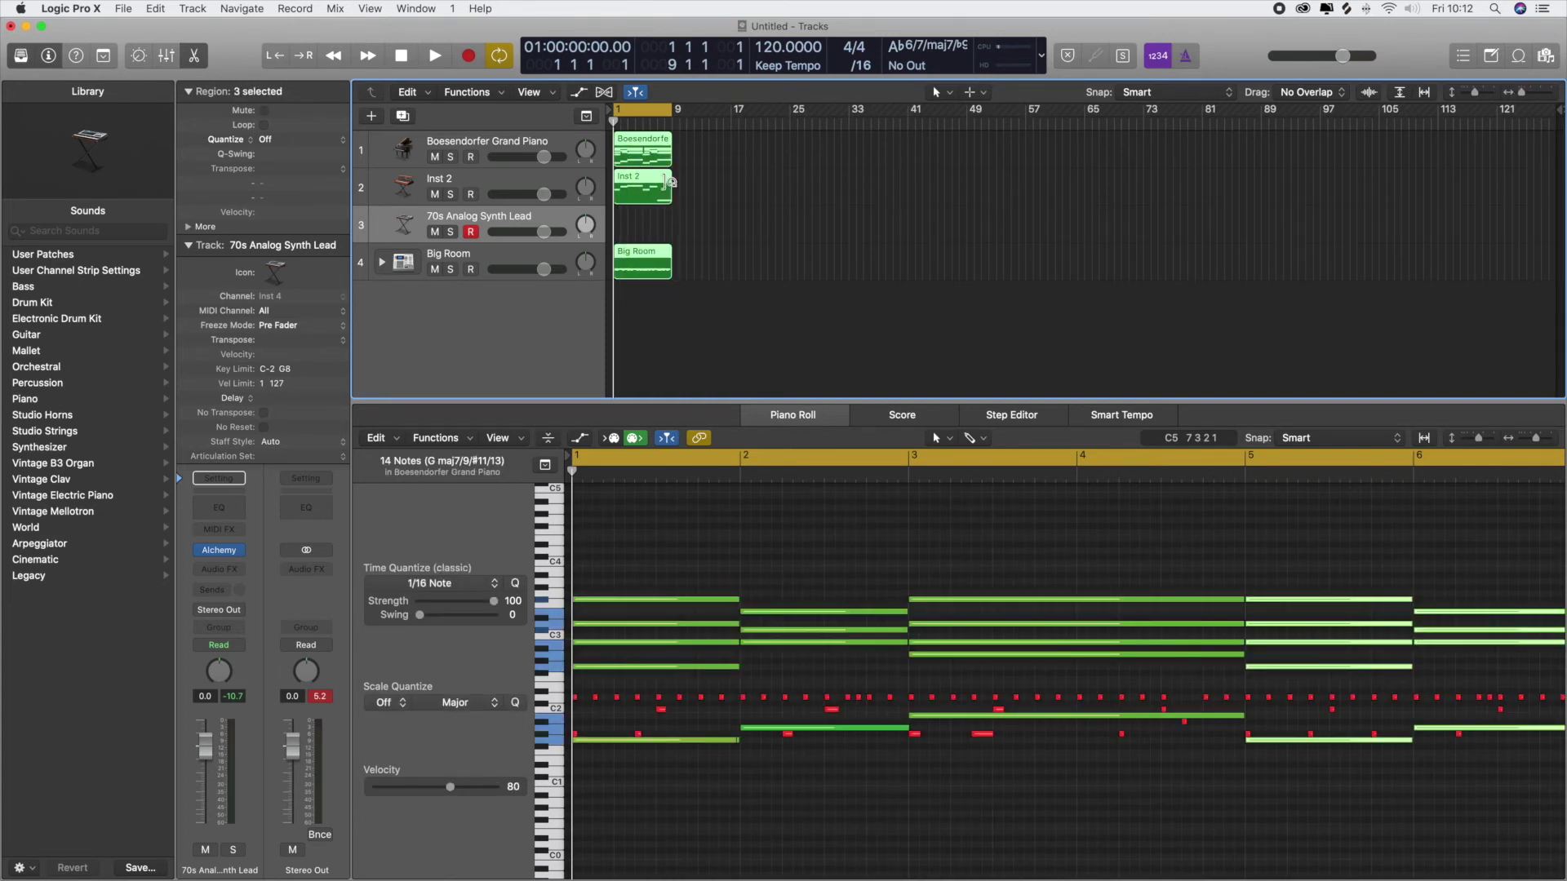
left_click_drag(666, 153, 1016, 175)
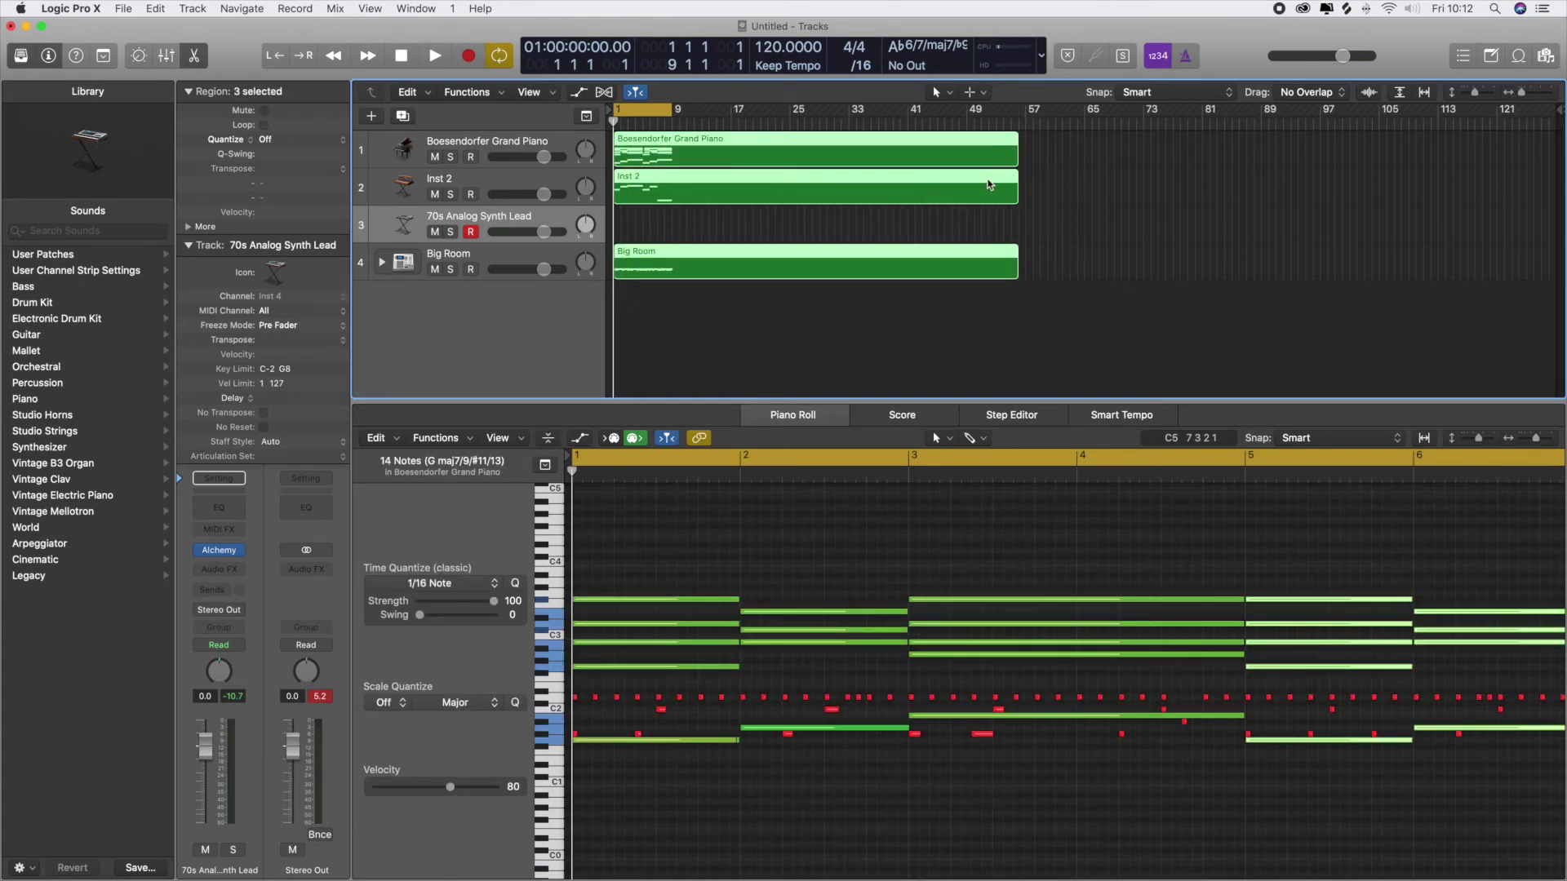
left_click(831, 232)
key("space")
Split the three lengthened regions at bar 9 with crossing notes shortened, and delete the parts beyond it
left_click_drag(691, 126, 673, 125)
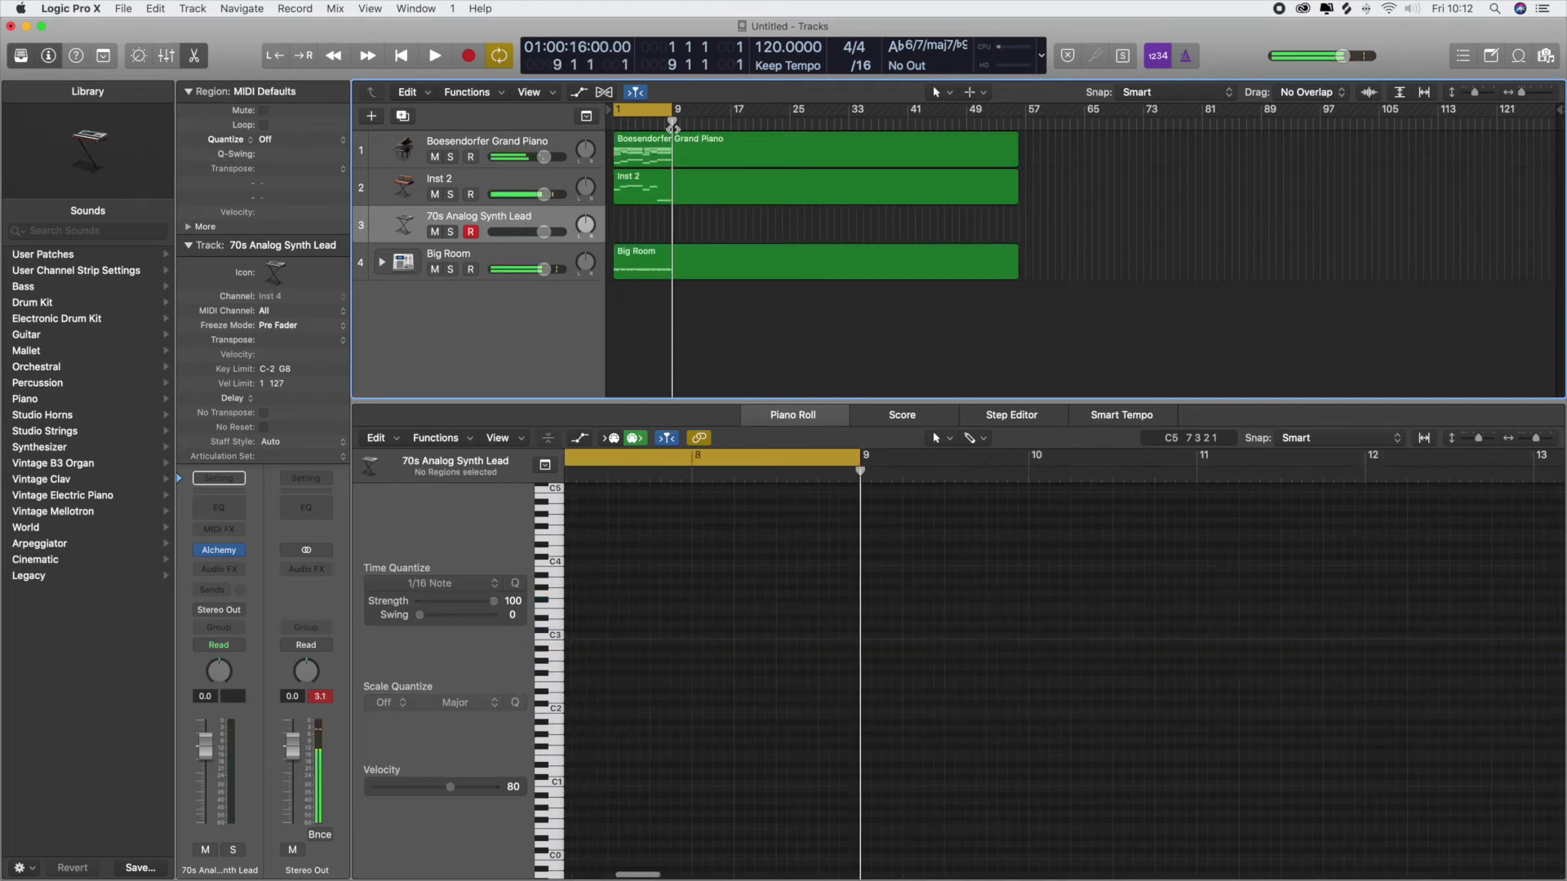
left_click_drag(1088, 147, 846, 279)
key("super+t")
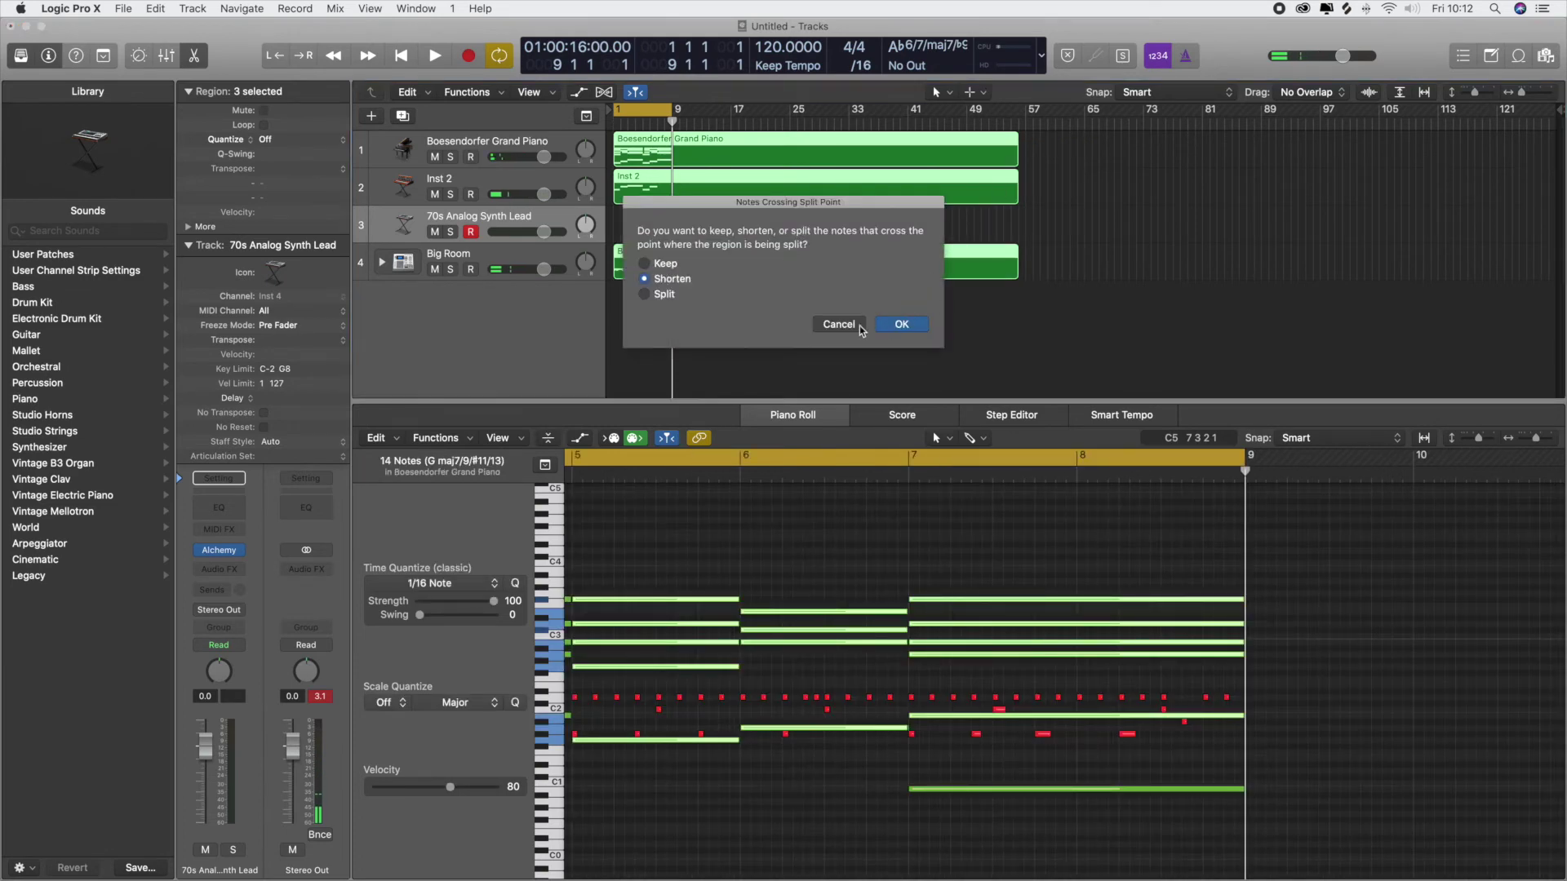
left_click(901, 325)
left_click_drag(1077, 150, 879, 301)
key("Delete")
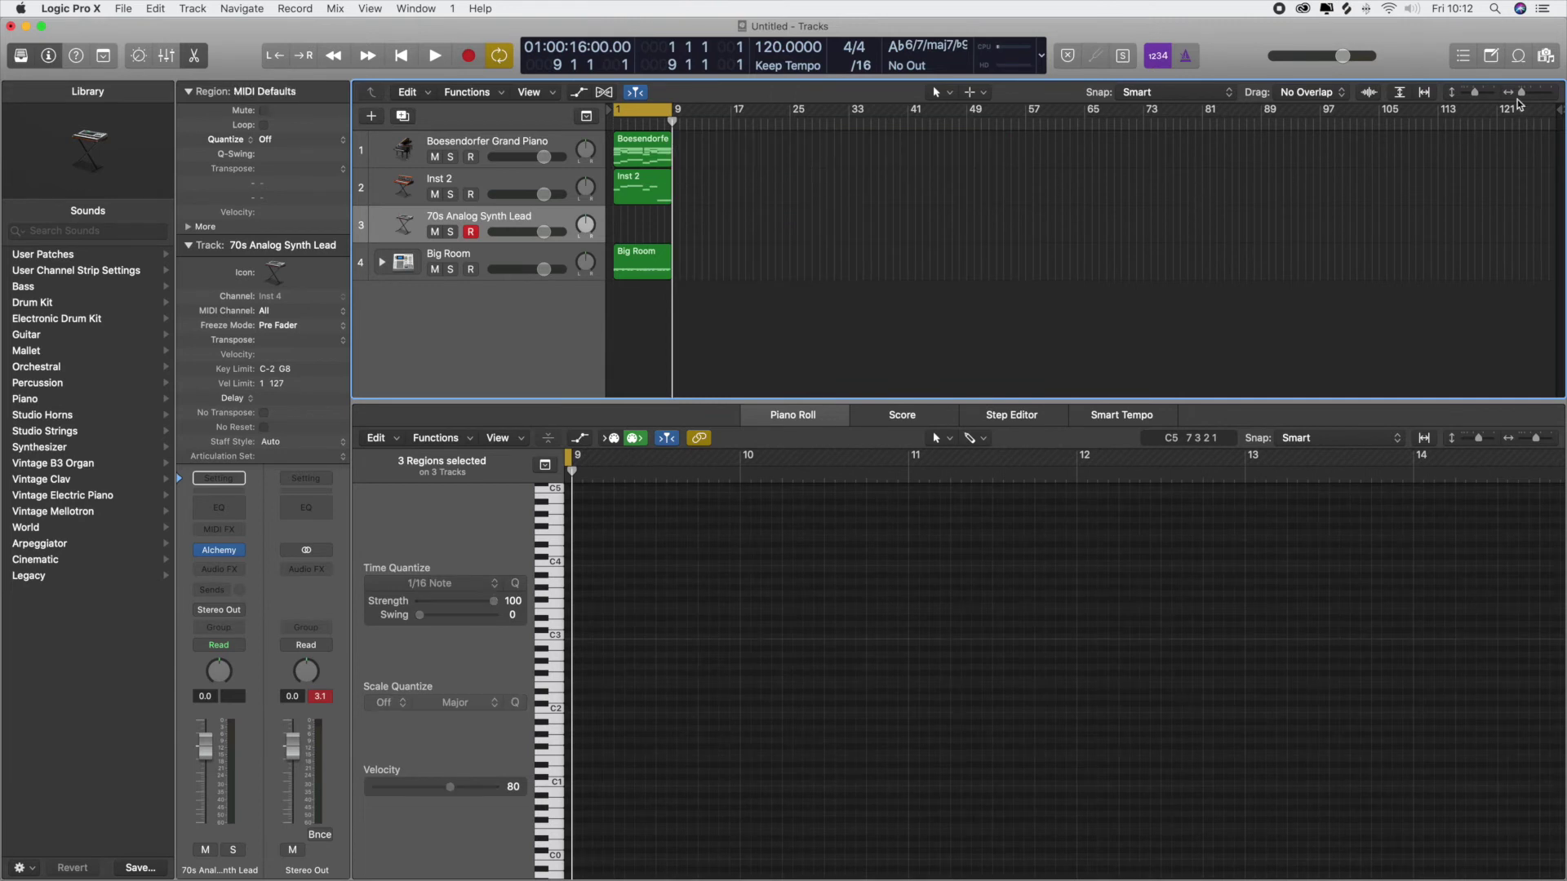
Loop the piano, Inst 2 and Big Room regions out to about bar 113
key("super+a")
left_click_drag(671, 143, 1439, 167)
left_click(631, 235)
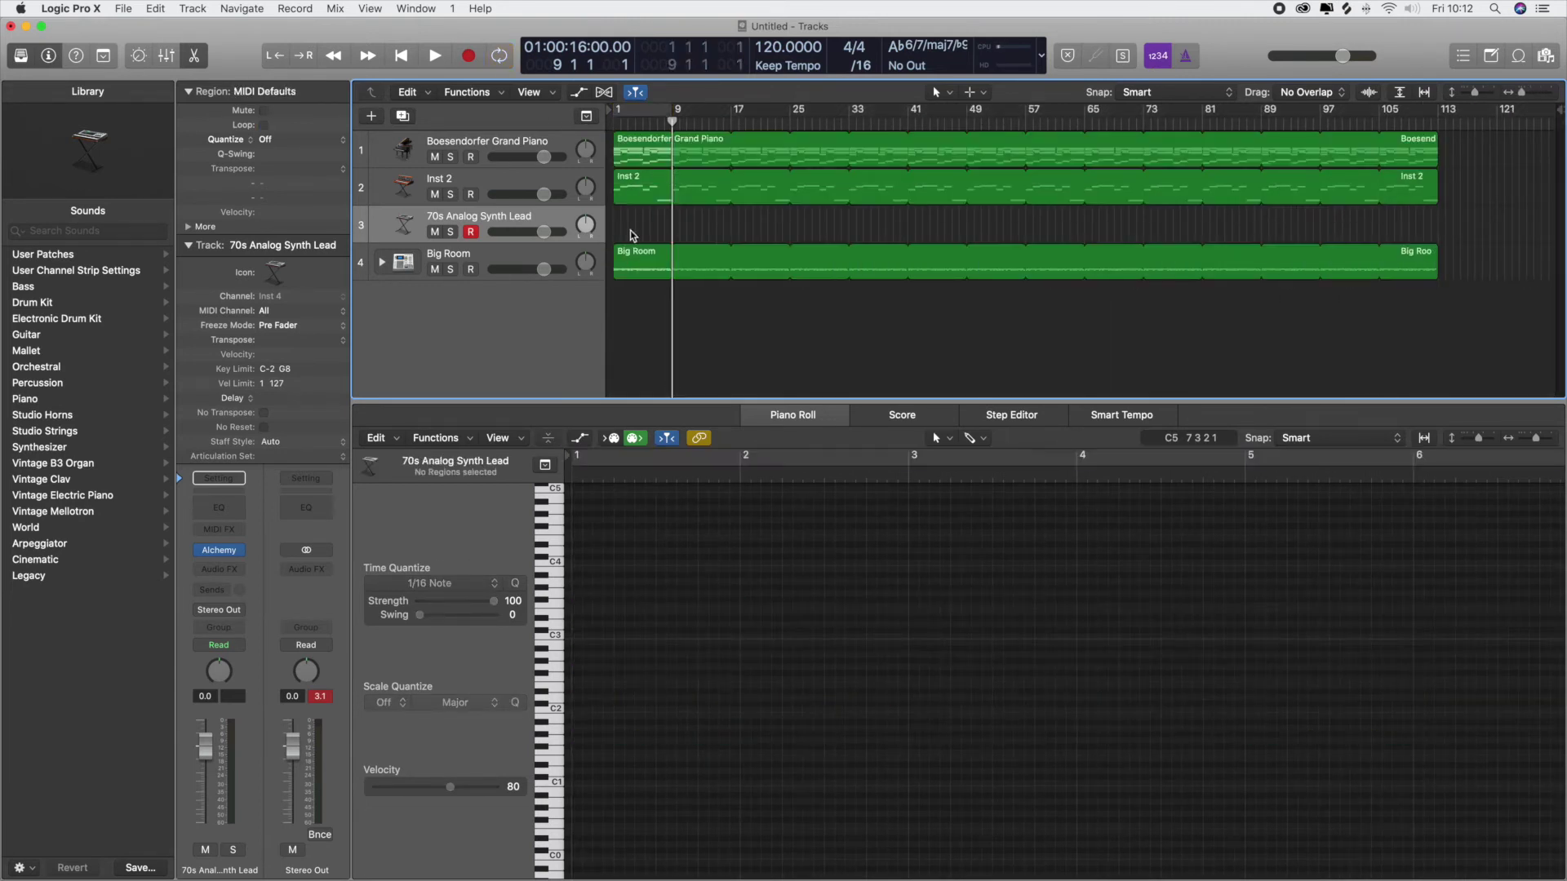
Record a lead melody on the 70s Analog Synth Lead track, starting from bar 1 and stopping at about bar 58
key("Return")
key("space")
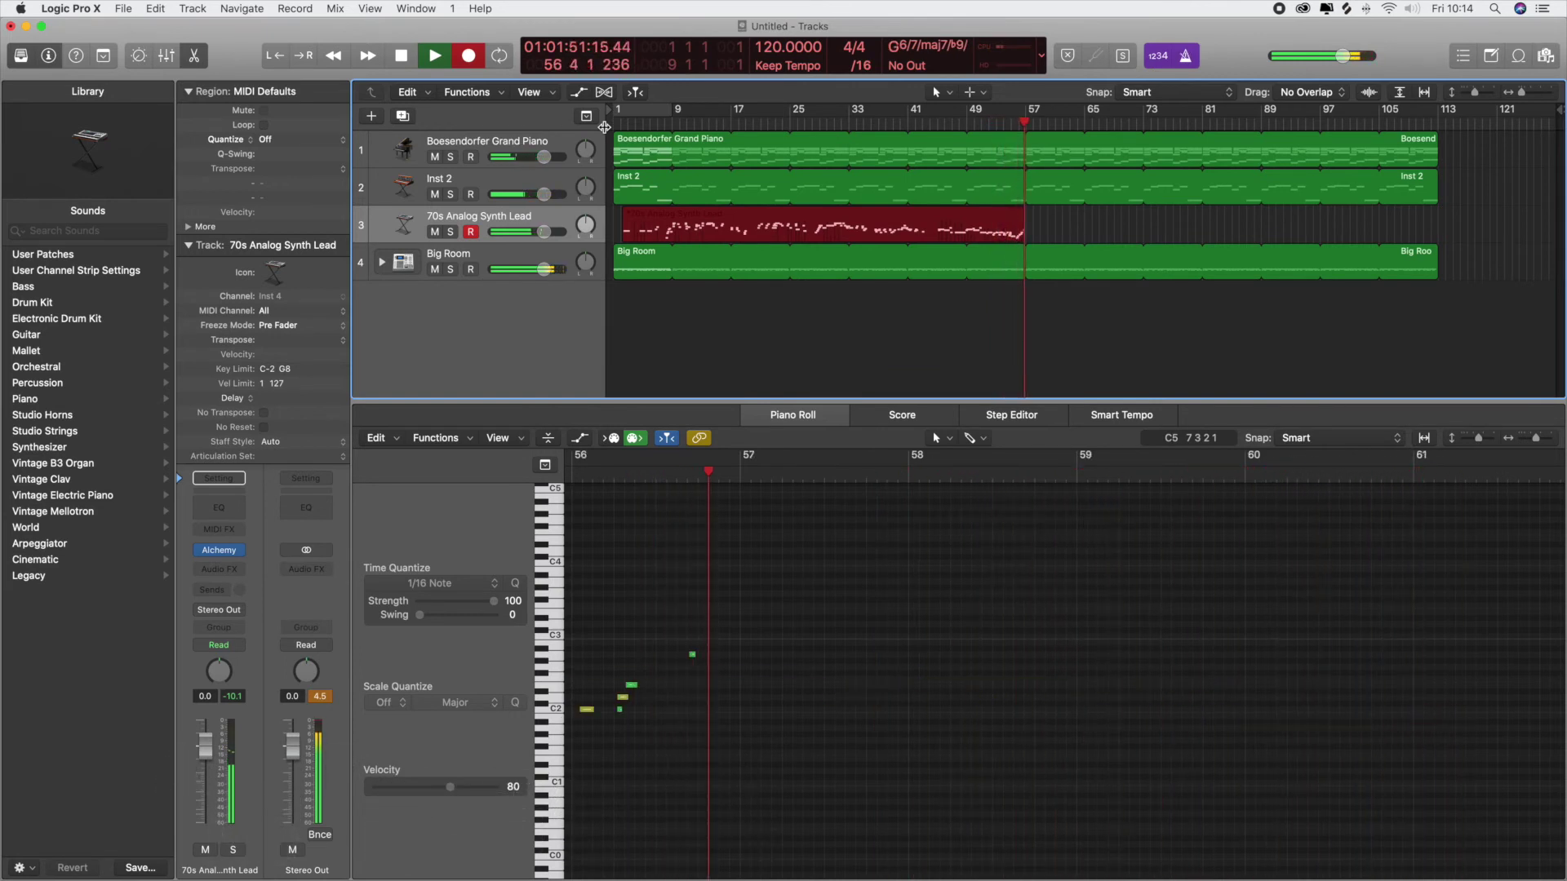
key("space")
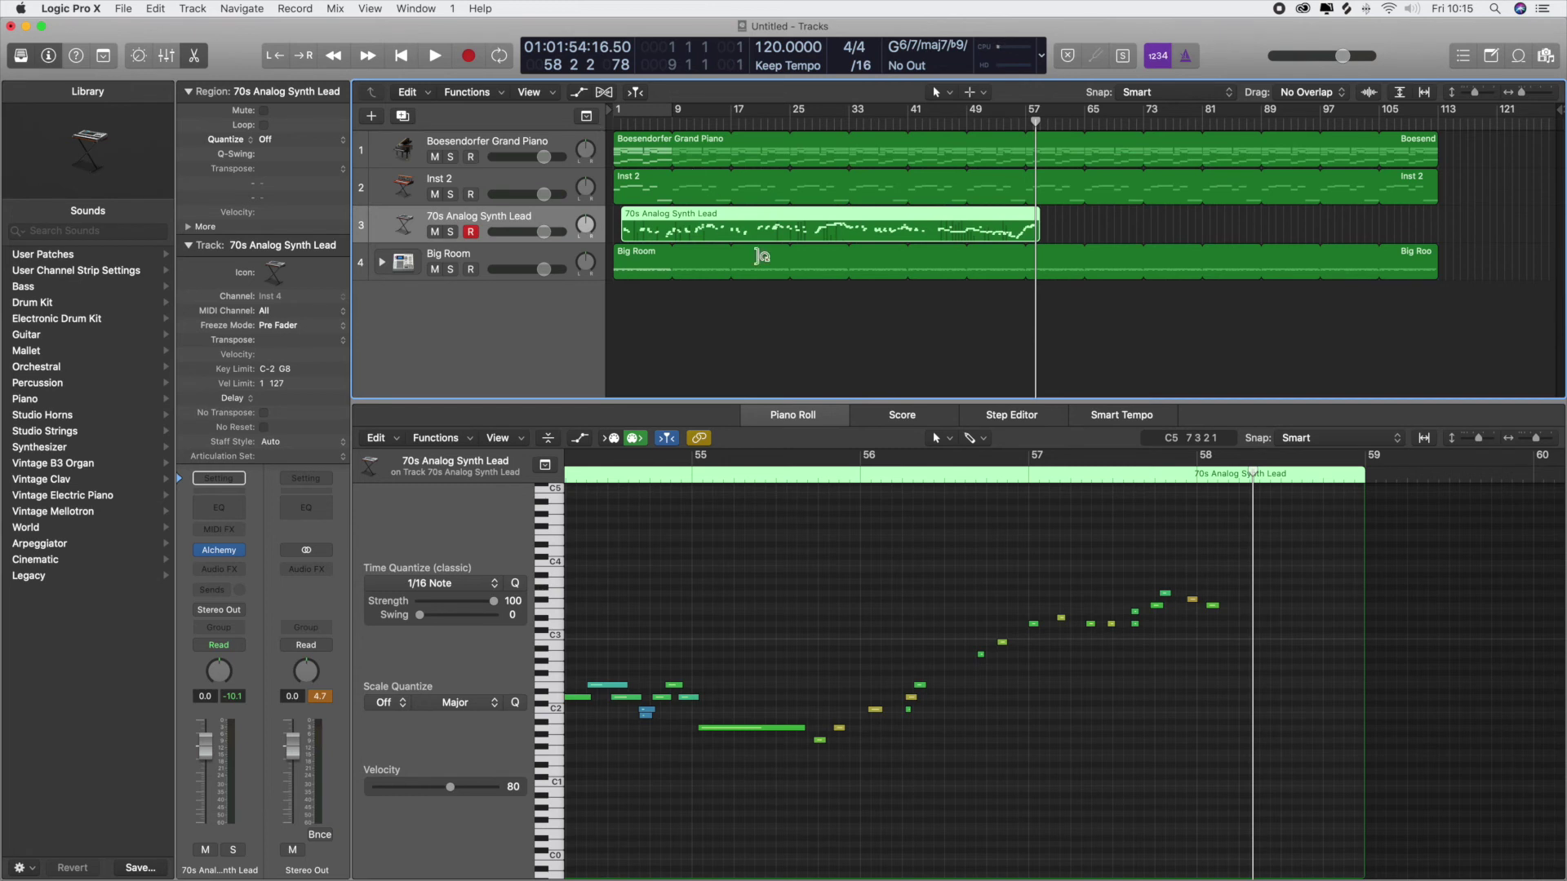
left_click(722, 320)
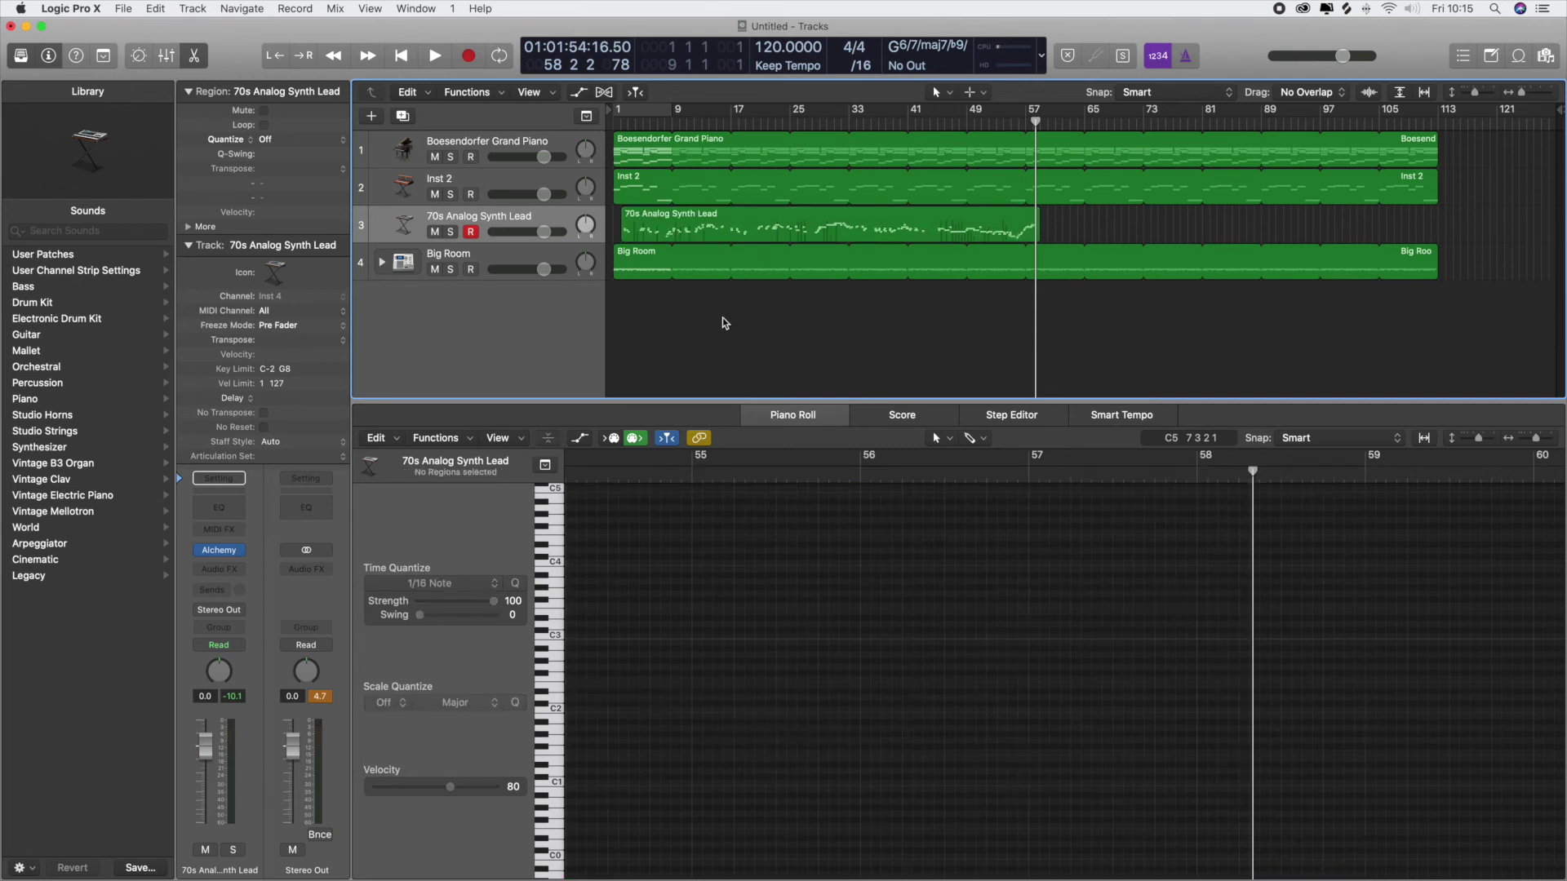